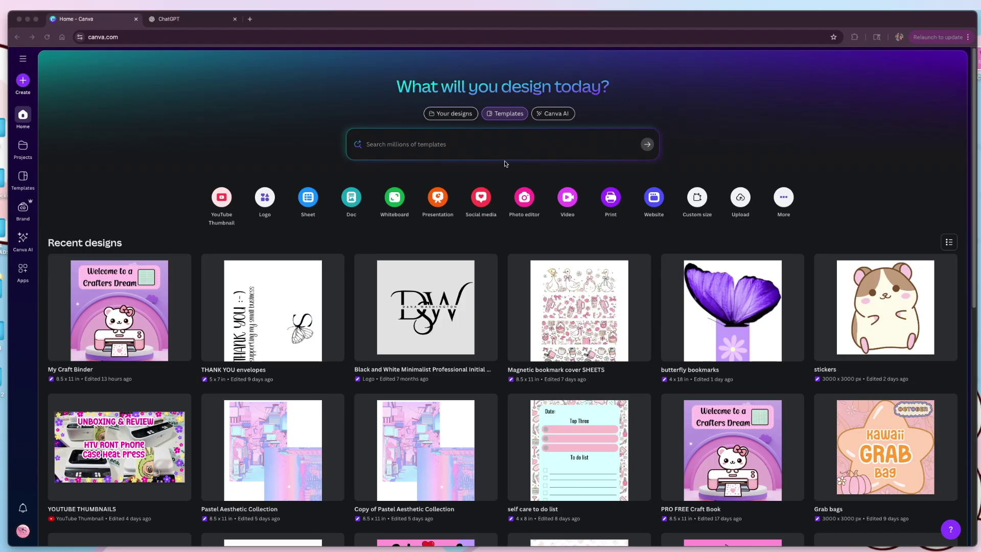
From the Canva home search field, go to the Templates search page.
{"action": "left_click", "coordinate": [503, 116]}
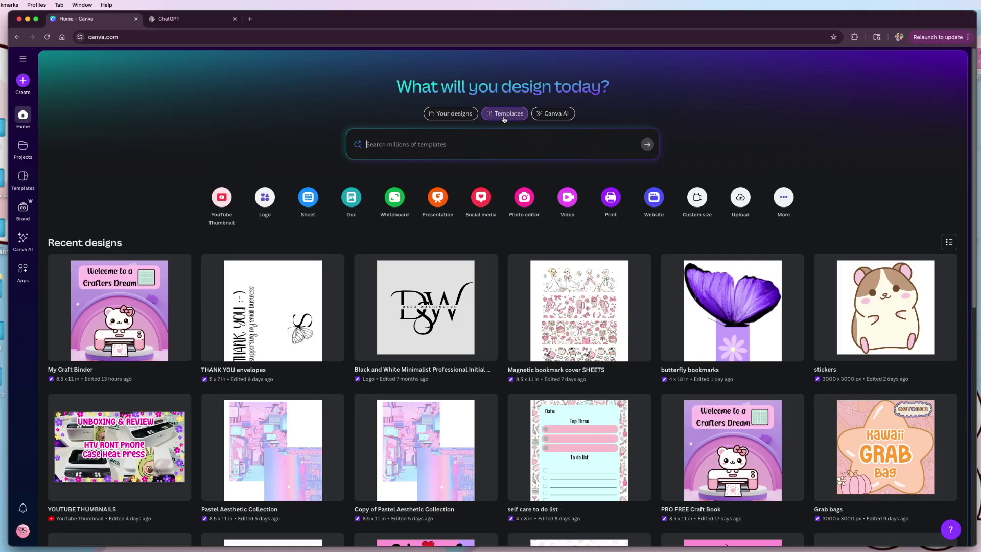
{"action": "left_click", "coordinate": [504, 117]}
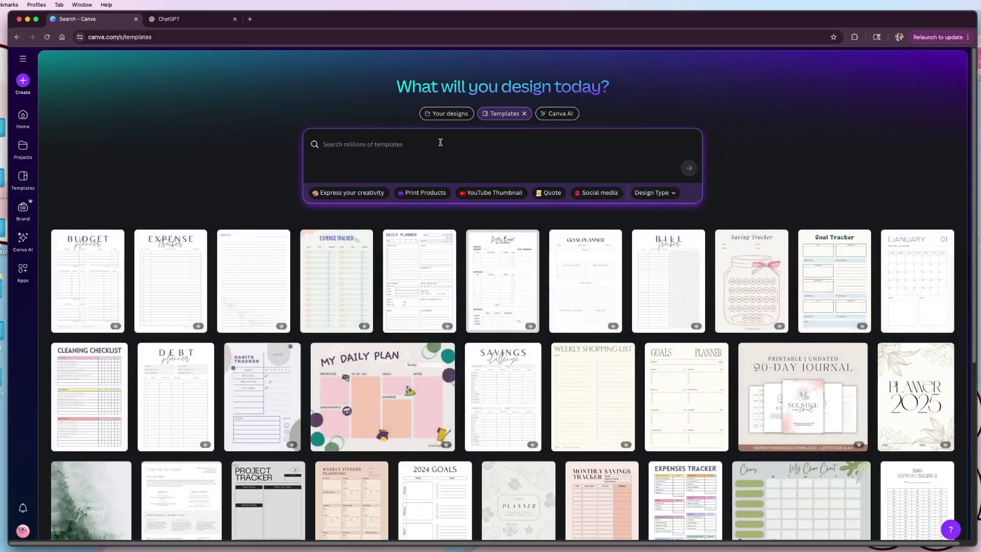
Search templates for 'Youtube thumbnail' and browse the results.
{"action": "type", "text": "Youtube"}
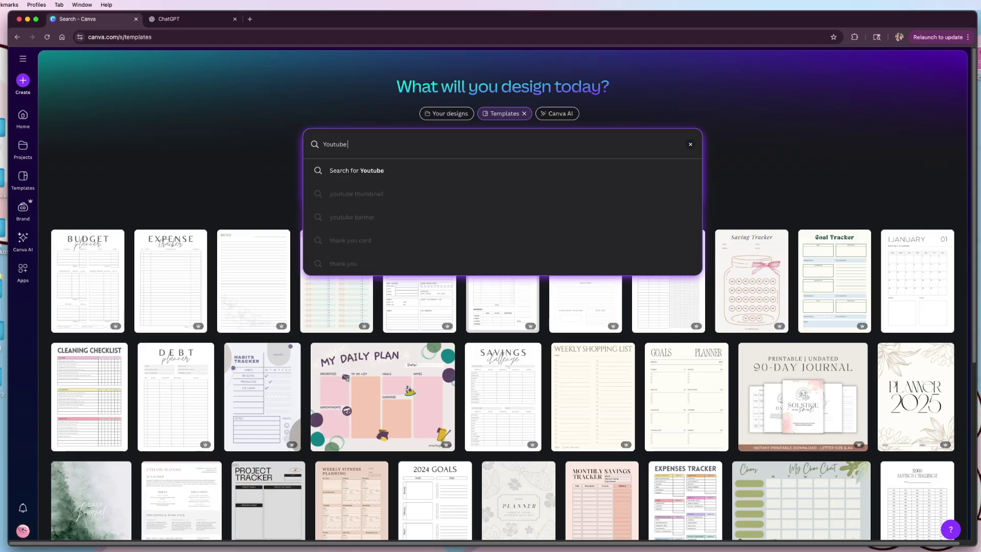
{"action": "type", "text": " thumbnail"}
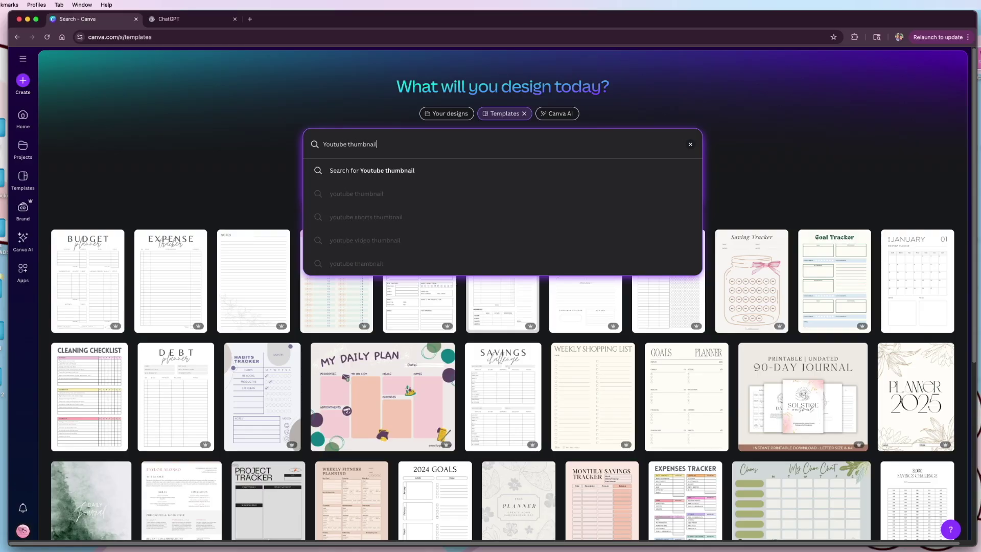
{"action": "key", "text": "Return"}
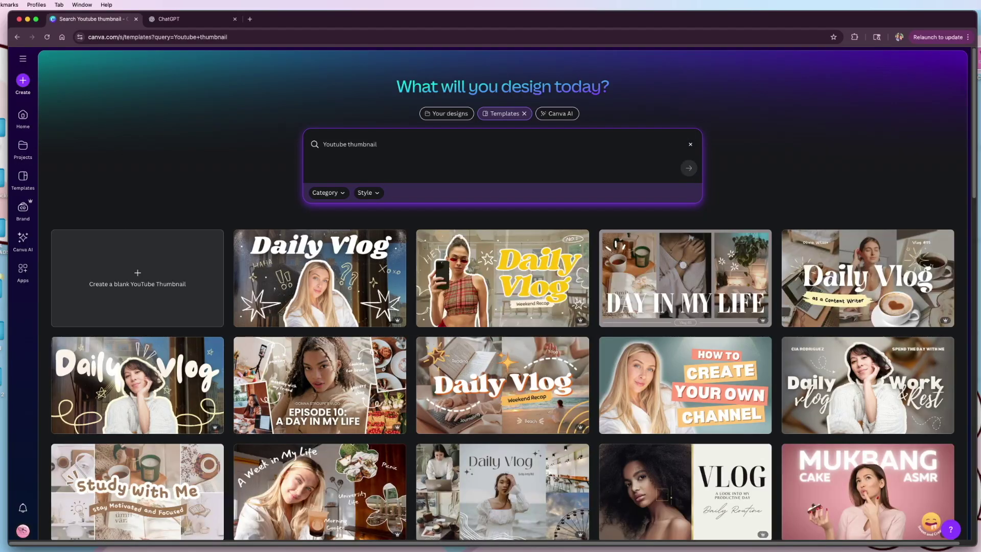
{"action": "scroll", "coordinate": [450, 216], "scroll_direction": "down", "scroll_amount": 3}
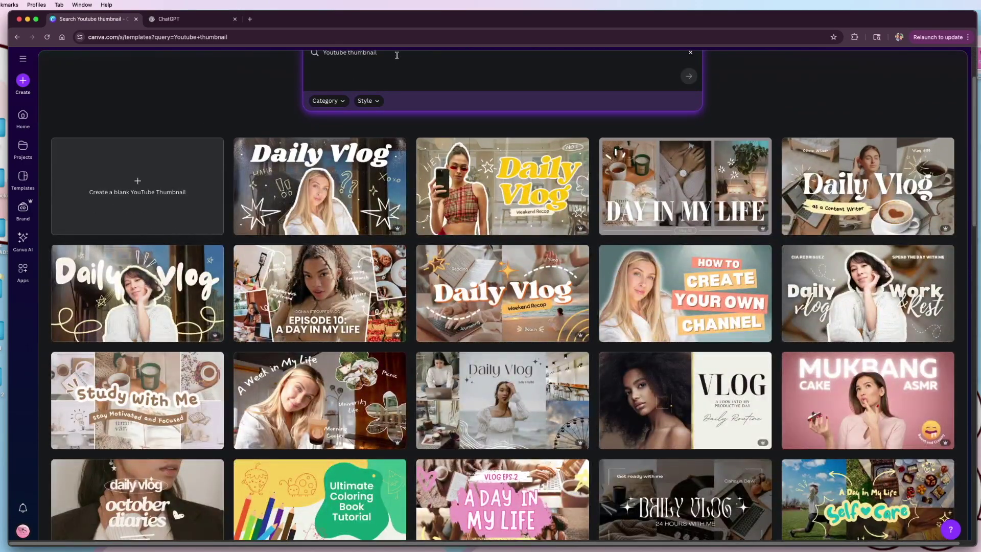
{"action": "scroll", "coordinate": [408, 135], "scroll_direction": "down", "scroll_amount": 1}
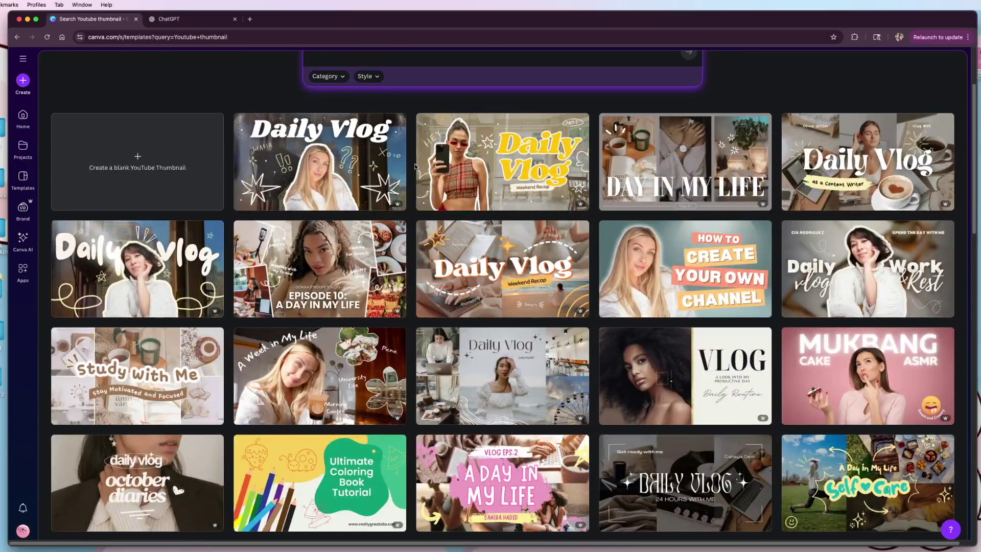
{"action": "scroll", "coordinate": [415, 166], "scroll_direction": "up", "scroll_amount": 4}
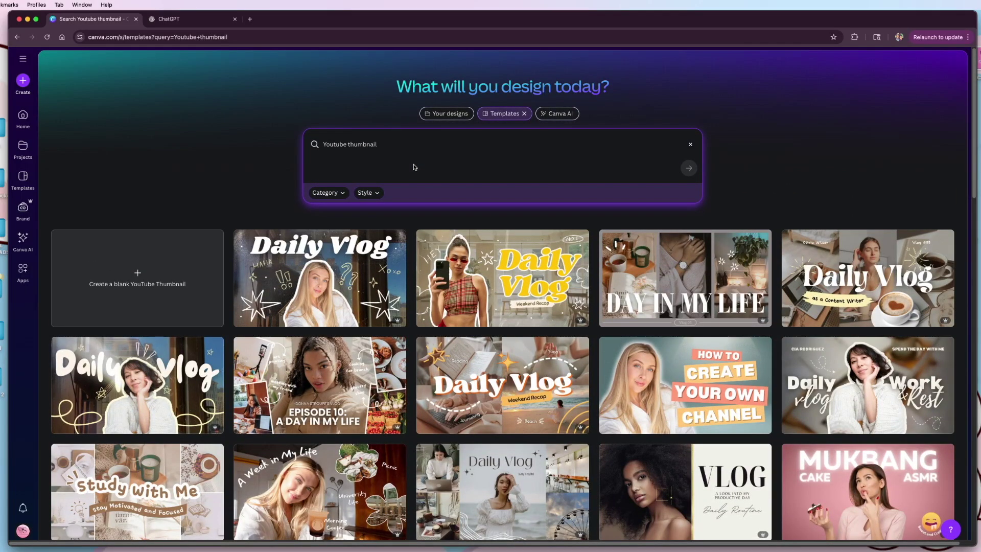
Narrow the search to 'Youtube thumbnail crafts' and browse the crafts designs.
{"action": "left_click", "coordinate": [387, 143]}
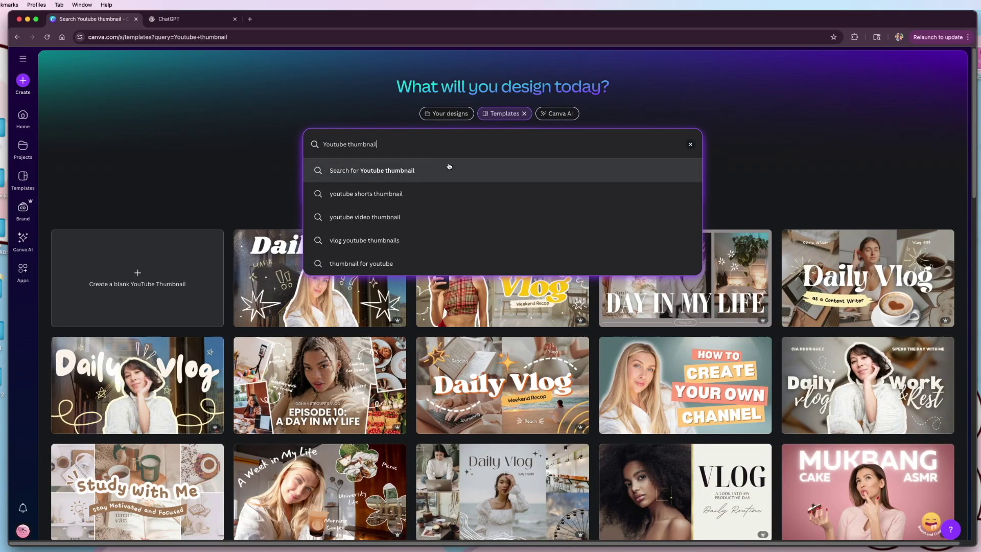
{"action": "scroll", "coordinate": [464, 212], "scroll_direction": "down", "scroll_amount": 1}
{"action": "scroll", "coordinate": [465, 212], "scroll_direction": "up", "scroll_amount": 1}
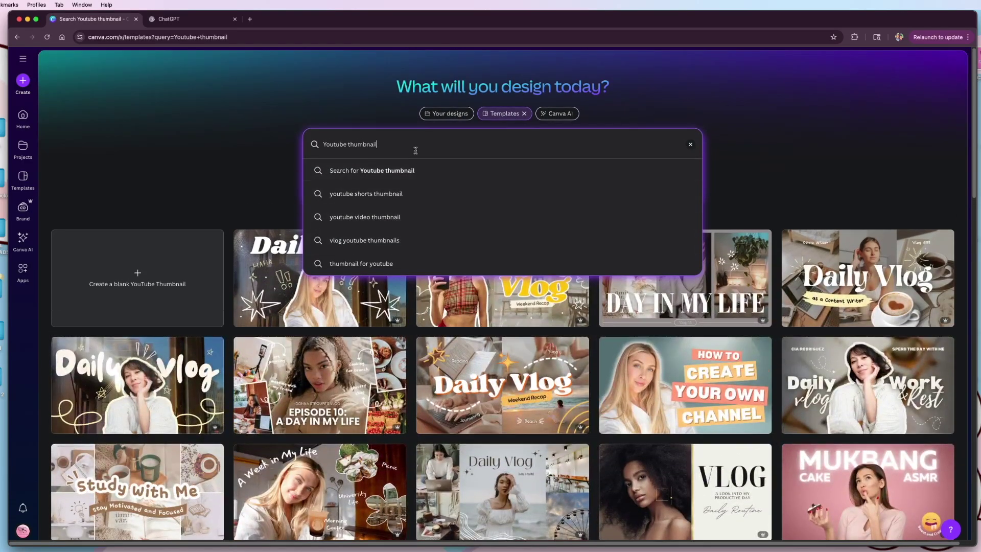
{"action": "type", "text": "crafts"}
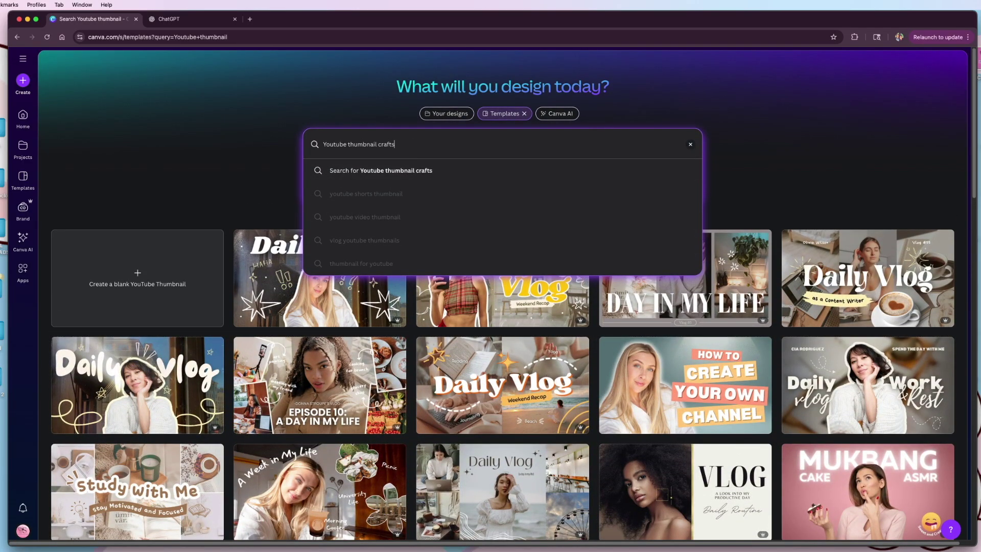
{"action": "key", "text": "Return"}
{"action": "scroll", "coordinate": [495, 306], "scroll_direction": "down", "scroll_amount": 2}
{"action": "scroll", "coordinate": [495, 306], "scroll_direction": "down", "scroll_amount": 6}
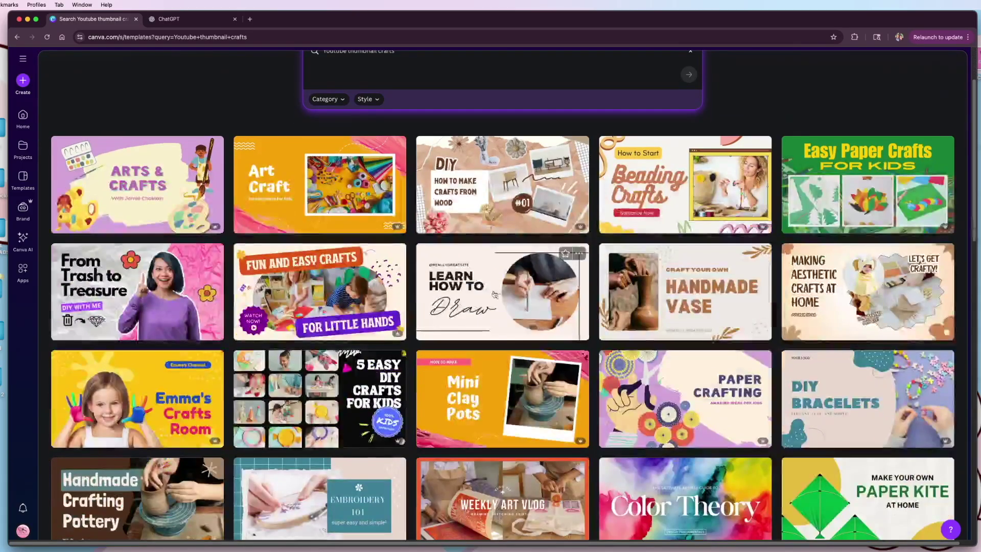
{"action": "scroll", "coordinate": [517, 293], "scroll_direction": "up", "scroll_amount": 1}
{"action": "scroll", "coordinate": [517, 293], "scroll_direction": "up", "scroll_amount": 1}
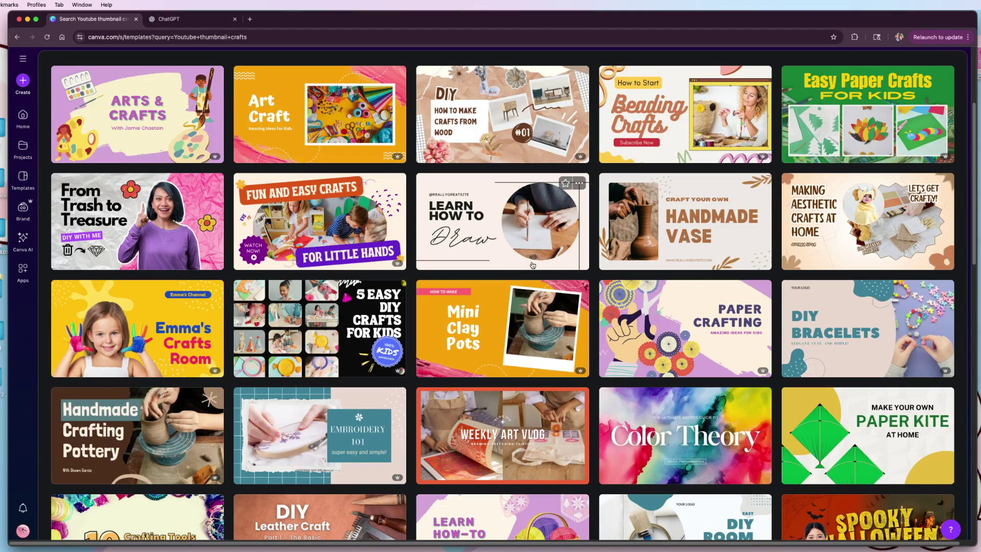
{"action": "scroll", "coordinate": [532, 266], "scroll_direction": "up", "scroll_amount": 5}
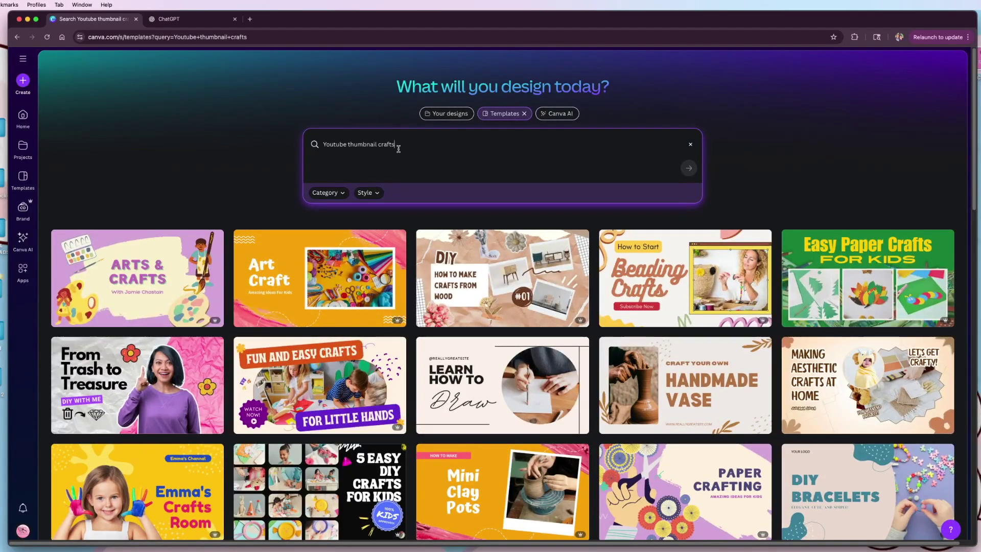
{"action": "left_click_drag", "start_coordinate": [403, 146], "coordinate": [379, 146]}
Replace 'crafts' with 'gamer' and browse the YouTube thumbnail gamer results.
{"action": "type", "text": "gamer"}
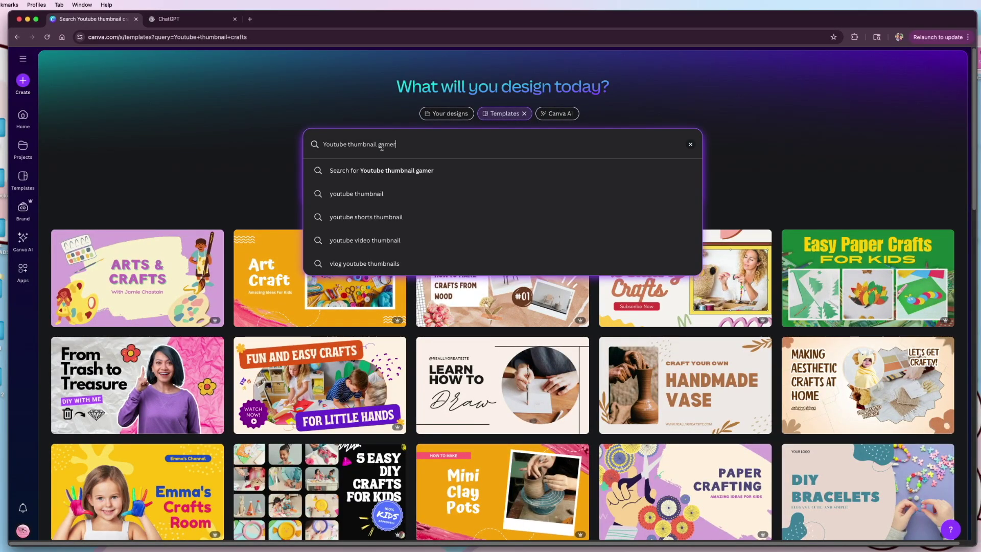
{"action": "key", "text": "Return"}
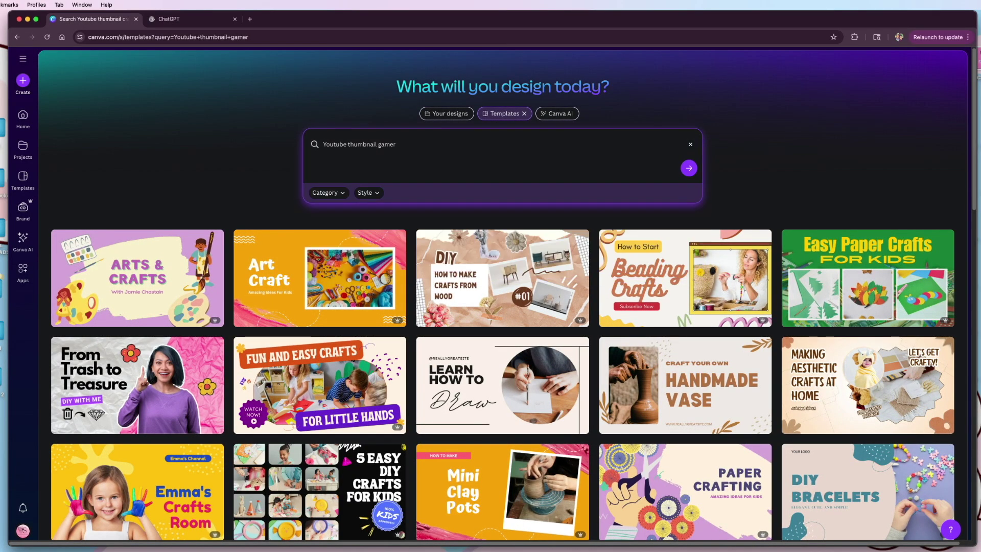
{"action": "scroll", "coordinate": [451, 253], "scroll_direction": "down", "scroll_amount": 3}
{"action": "scroll", "coordinate": [451, 254], "scroll_direction": "down", "scroll_amount": 2}
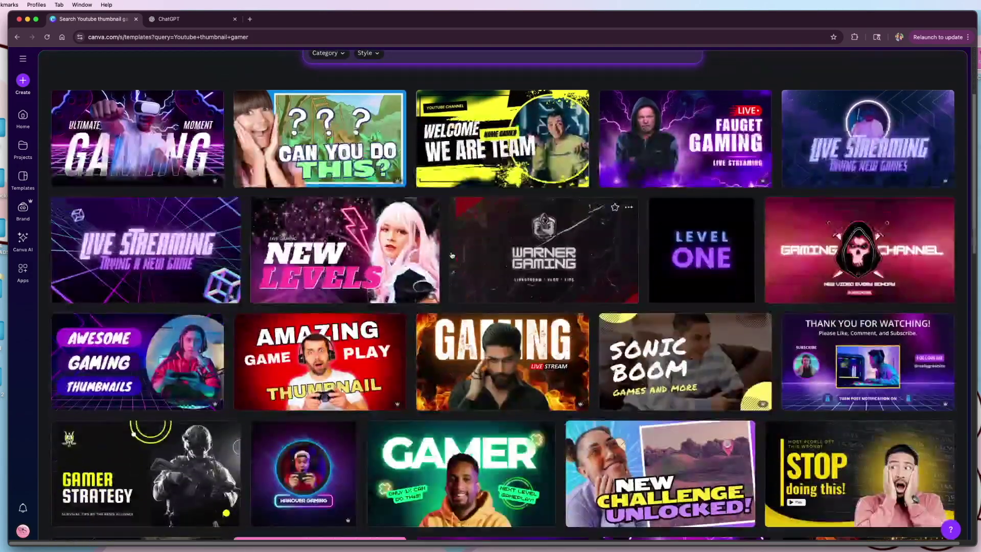
{"action": "scroll", "coordinate": [451, 256], "scroll_direction": "up", "scroll_amount": 5}
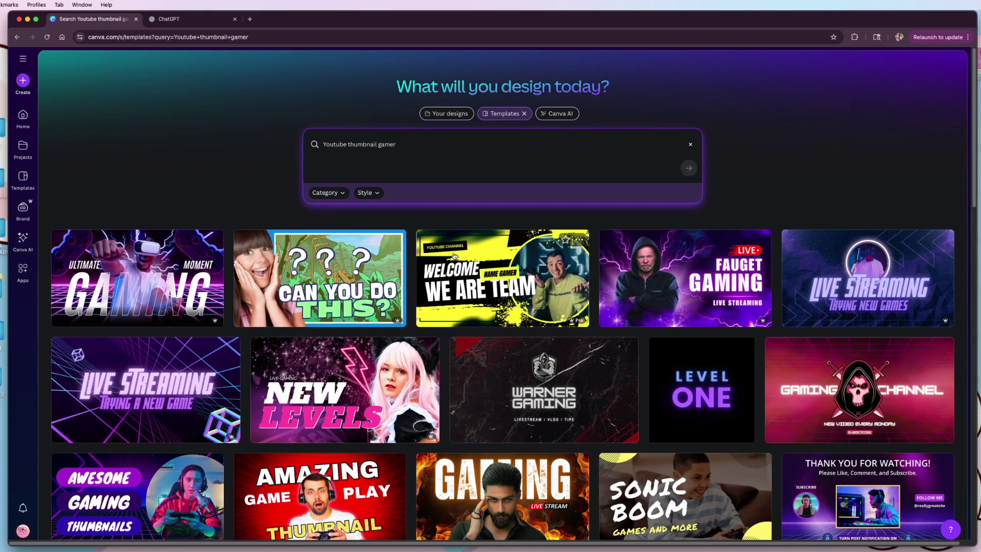
{"action": "left_click", "coordinate": [401, 144]}
Search 'Youtube thumbnail crafts' again and customize the From Trash to Treasure template.
{"action": "key", "text": "BackSpace"}
{"action": "key", "text": "BackSpace"}
{"action": "key", "text": "BackSpace"}
{"action": "key", "text": "BackSpace"}
{"action": "key", "text": "BackSpace"}
{"action": "key", "text": "BackSpace"}
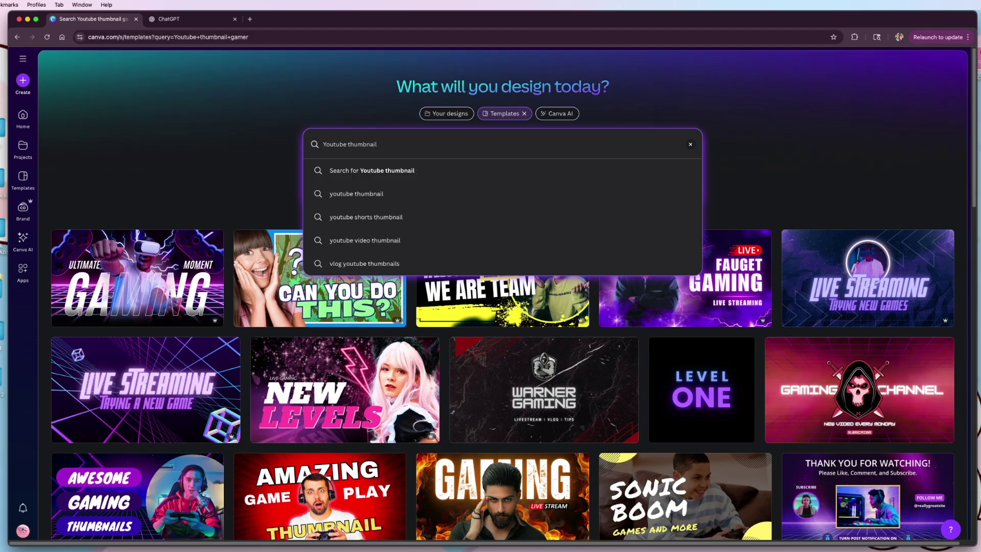
{"action": "type", "text": "crafts"}
{"action": "key", "text": "Return"}
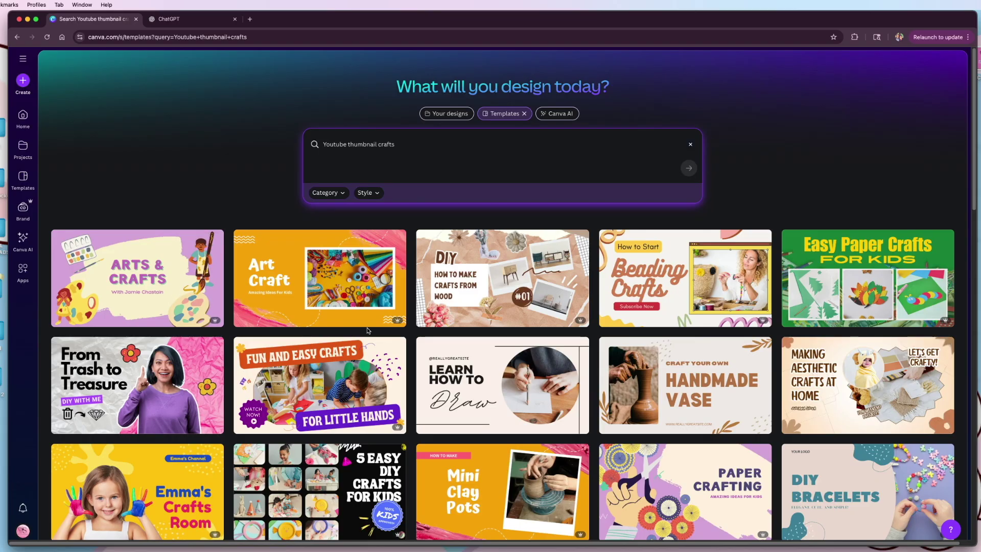
{"action": "scroll", "coordinate": [368, 330], "scroll_direction": "down", "scroll_amount": 1}
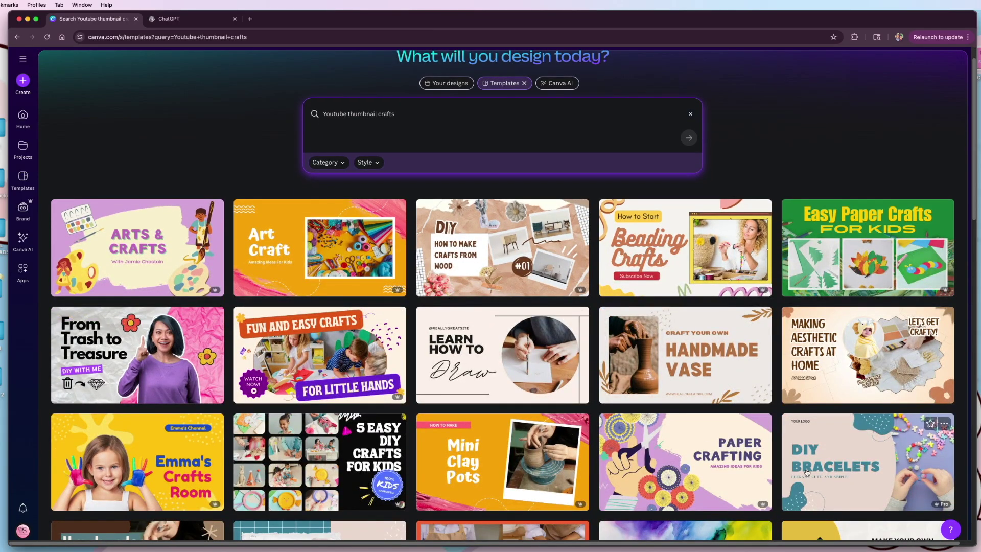
{"action": "left_click", "coordinate": [137, 354]}
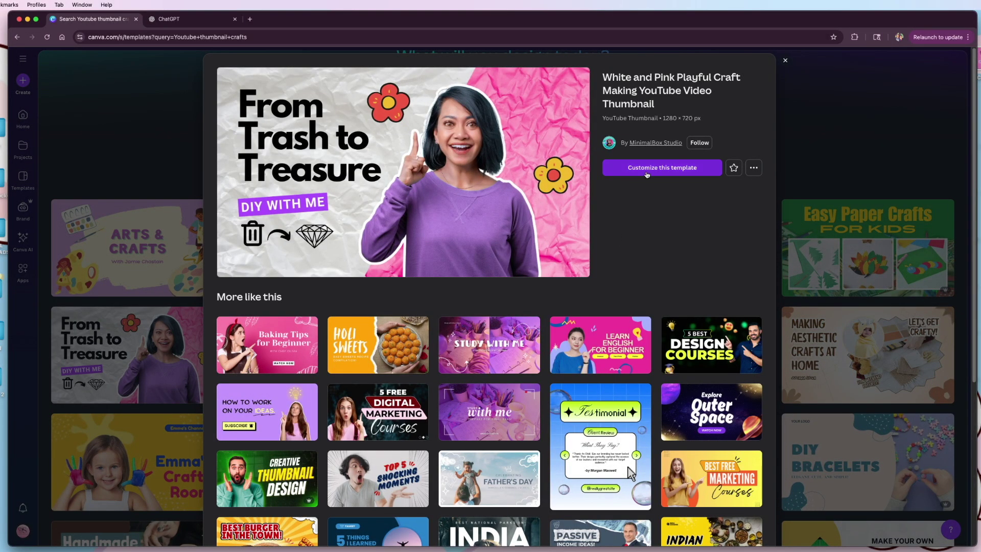
{"action": "left_click", "coordinate": [662, 168]}
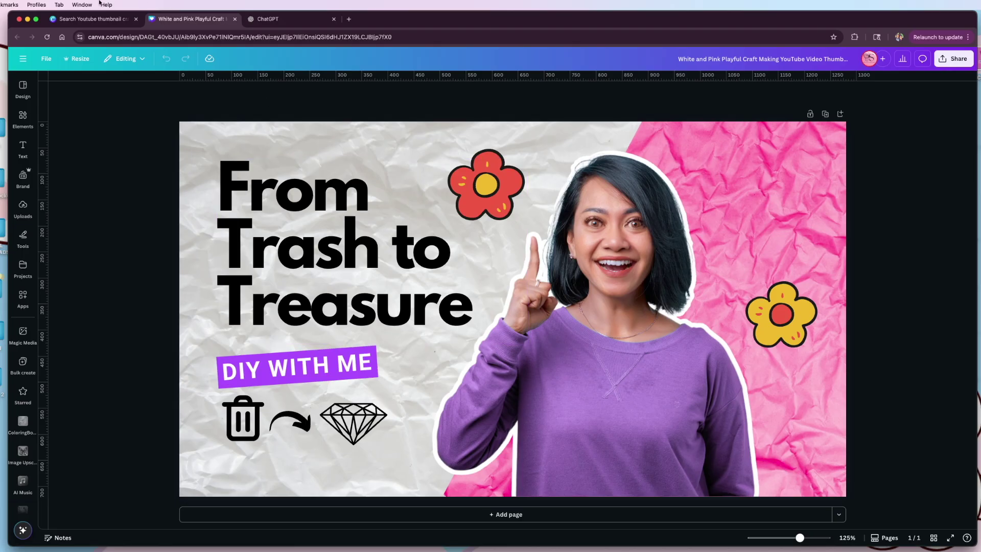
Close the template preview and return to Home's recent designs.
{"action": "left_click", "coordinate": [96, 21]}
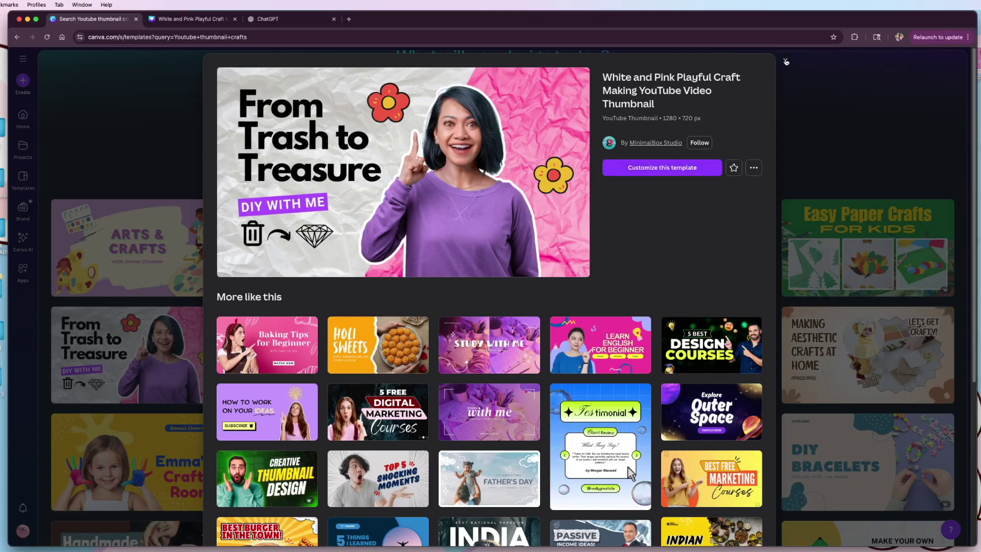
{"action": "left_click", "coordinate": [786, 60]}
{"action": "left_click", "coordinate": [30, 125]}
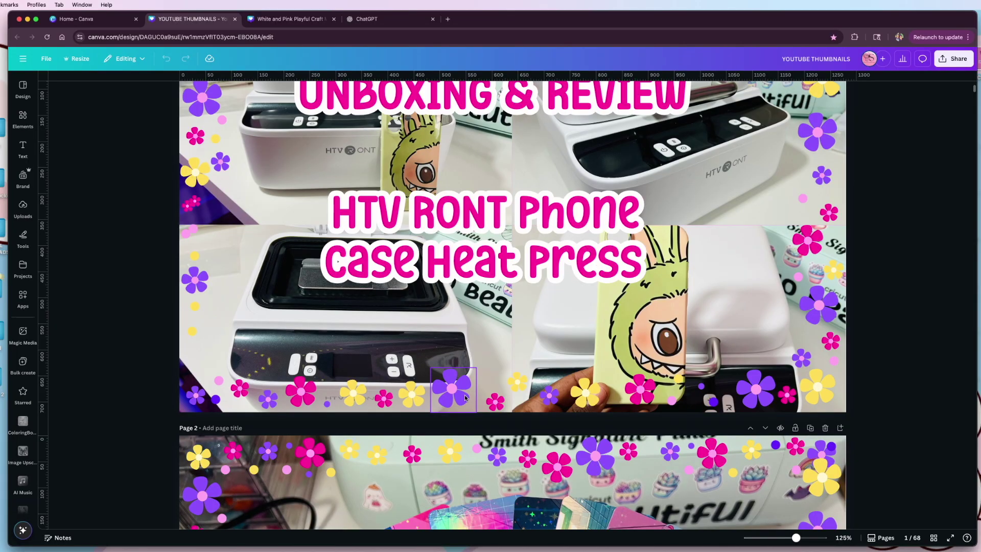
{"action": "scroll", "coordinate": [465, 397], "scroll_direction": "down", "scroll_amount": 5}
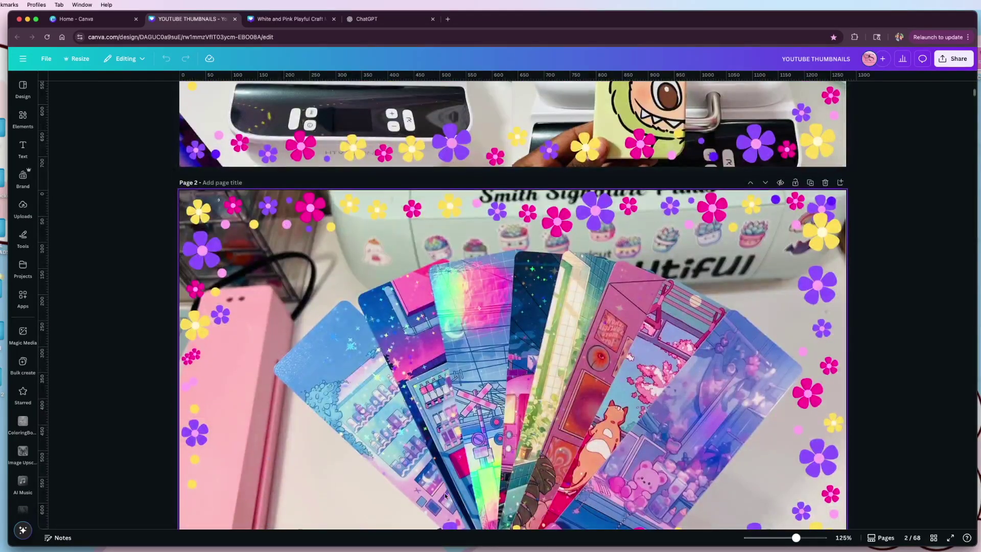
{"action": "scroll", "coordinate": [444, 493], "scroll_direction": "up", "scroll_amount": 7}
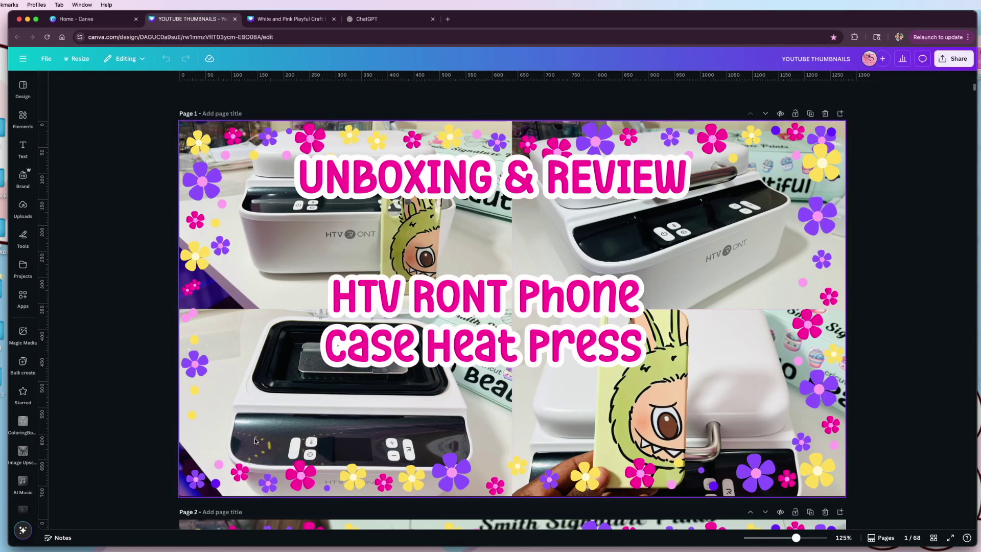
Scroll through the past thumbnails in the YOUTUBE THUMBNAILS design.
{"action": "scroll", "coordinate": [255, 440], "scroll_direction": "down", "scroll_amount": 10}
{"action": "scroll", "coordinate": [255, 450], "scroll_direction": "down", "scroll_amount": 7}
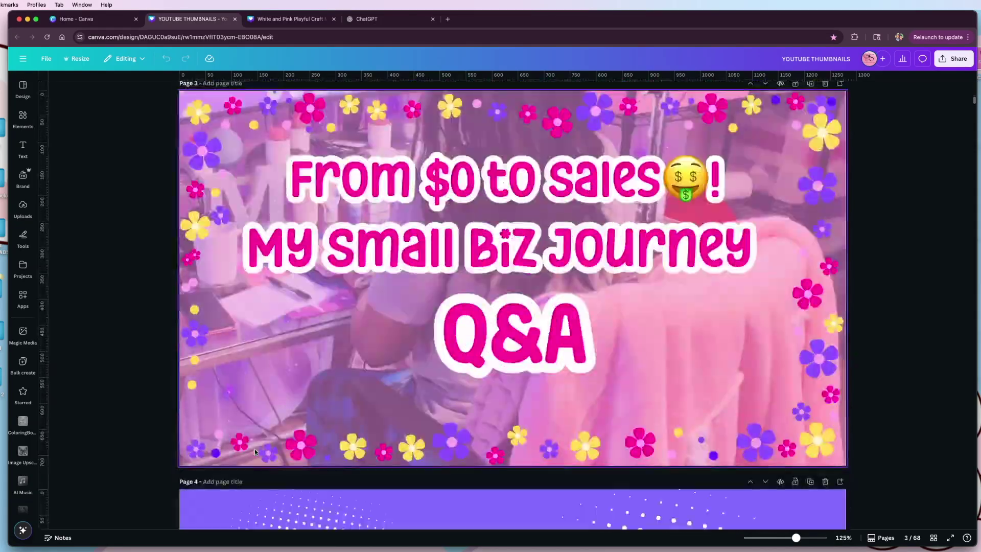
{"action": "scroll", "coordinate": [256, 448], "scroll_direction": "down", "scroll_amount": 7}
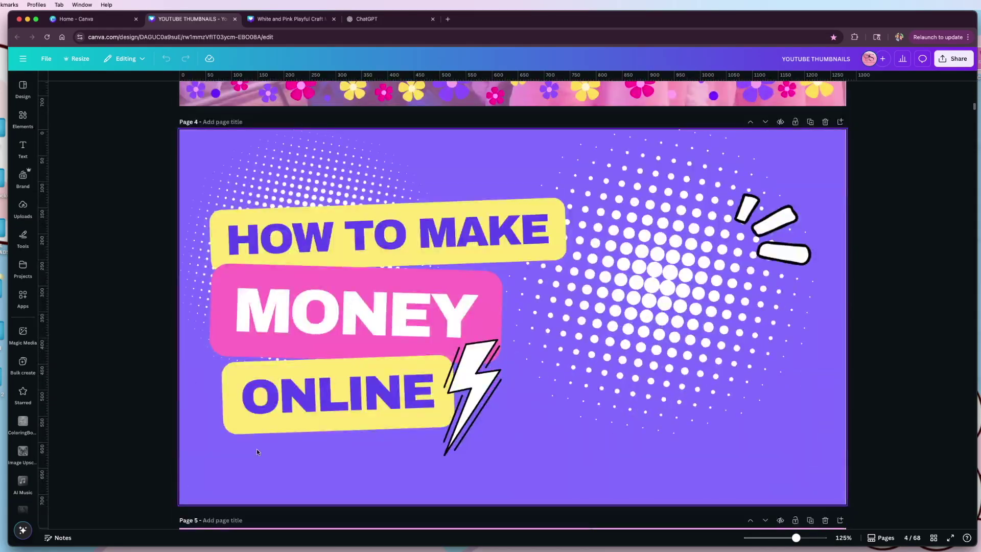
{"action": "scroll", "coordinate": [257, 449], "scroll_direction": "down", "scroll_amount": 7}
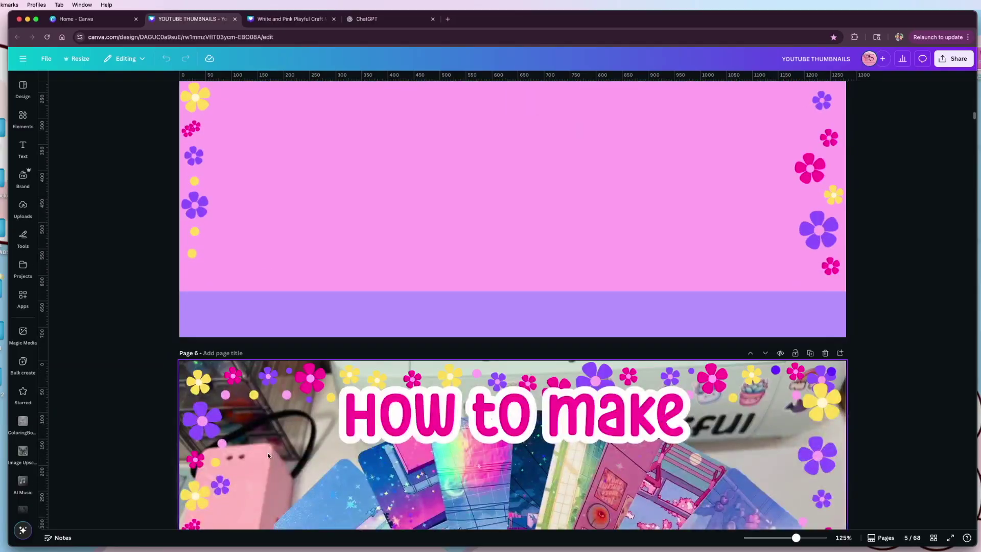
{"action": "scroll", "coordinate": [267, 452], "scroll_direction": "up", "scroll_amount": 8}
{"action": "scroll", "coordinate": [267, 452], "scroll_direction": "down", "scroll_amount": 5}
Return to the From Trash to Treasure design and add a blank second page.
{"action": "key", "text": "ctrl+Tab"}
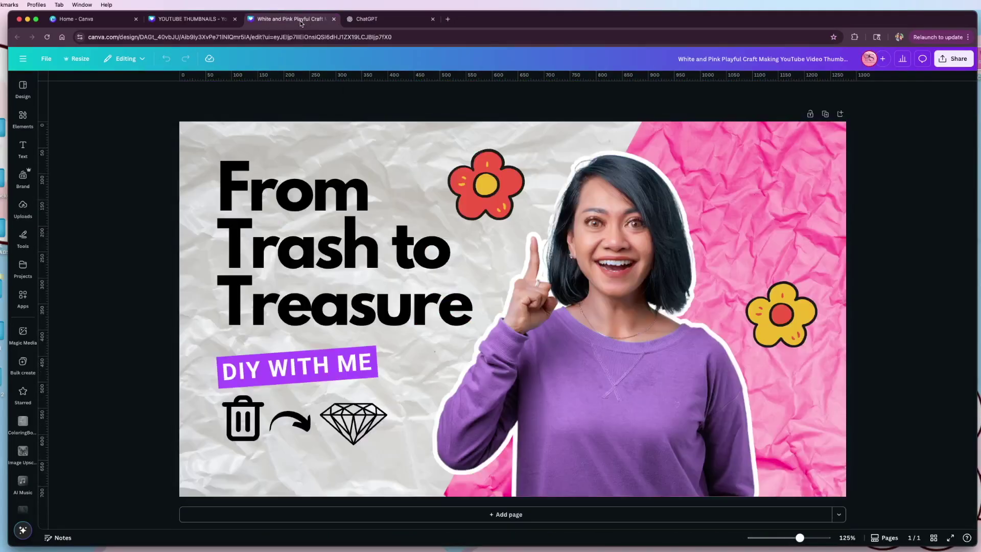
{"action": "left_click", "coordinate": [433, 516]}
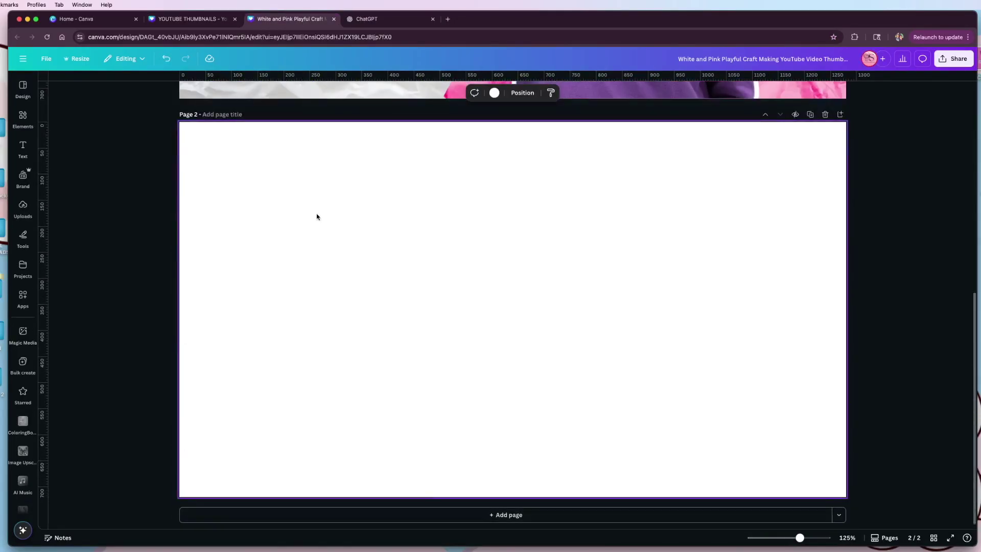
{"action": "left_click", "coordinate": [23, 88]}
Search templates for 'youtube thumbnail' and apply the purple Study With Me template to page 2.
{"action": "left_click", "coordinate": [93, 85]}
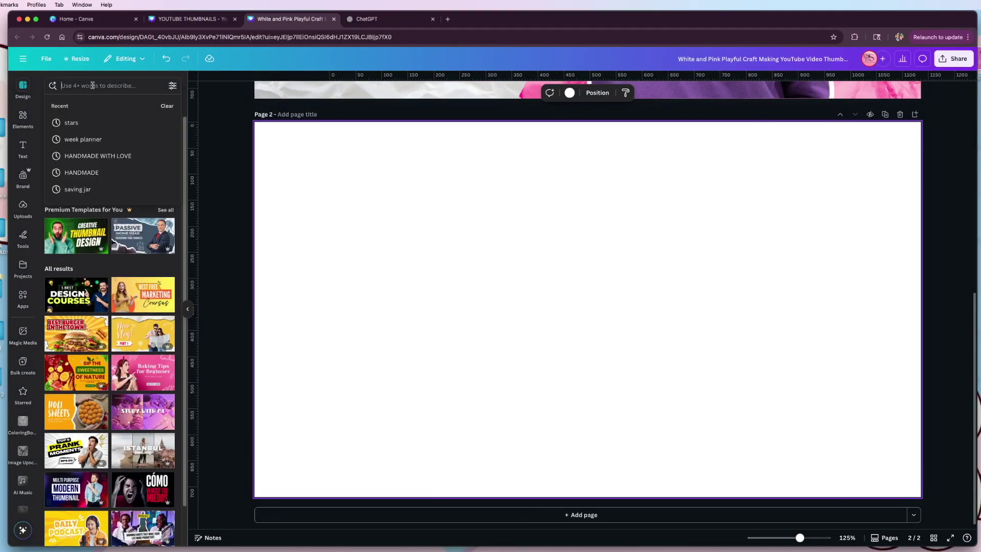
{"action": "type", "text": "yutube"}
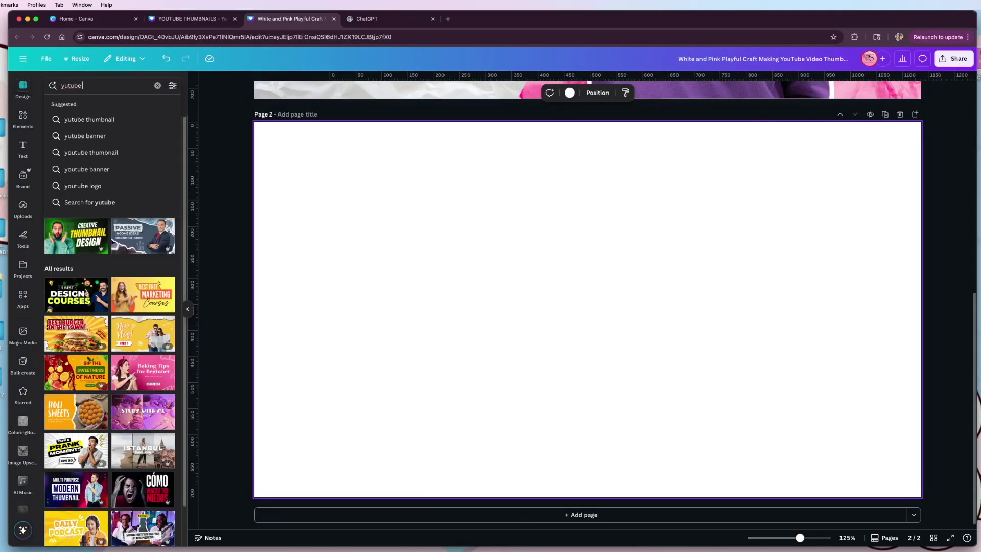
{"action": "key", "text": "BackSpace"}
{"action": "key", "text": "BackSpace"}
{"action": "key", "text": "BackSpace"}
{"action": "key", "text": "BackSpace"}
{"action": "type", "text": "o"}
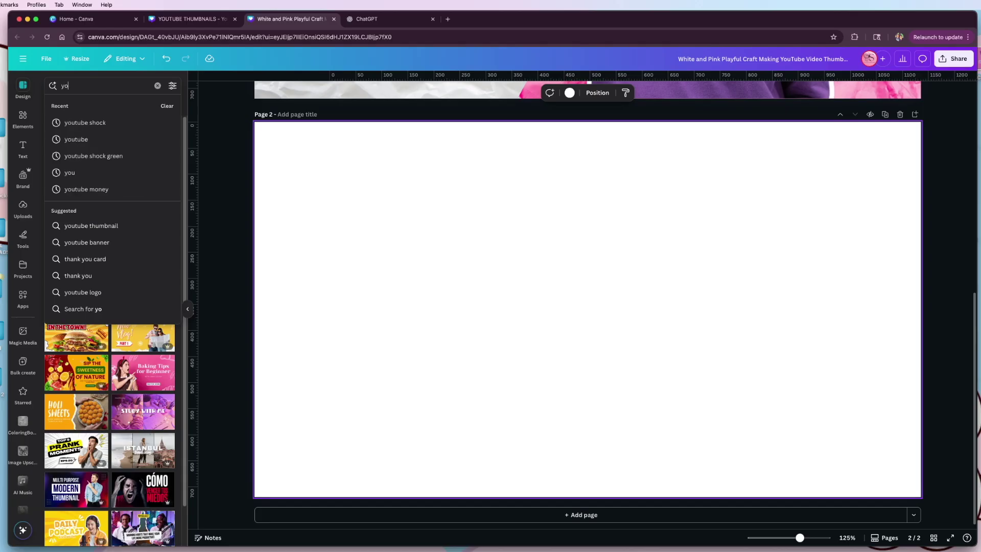
{"action": "type", "text": "utube"}
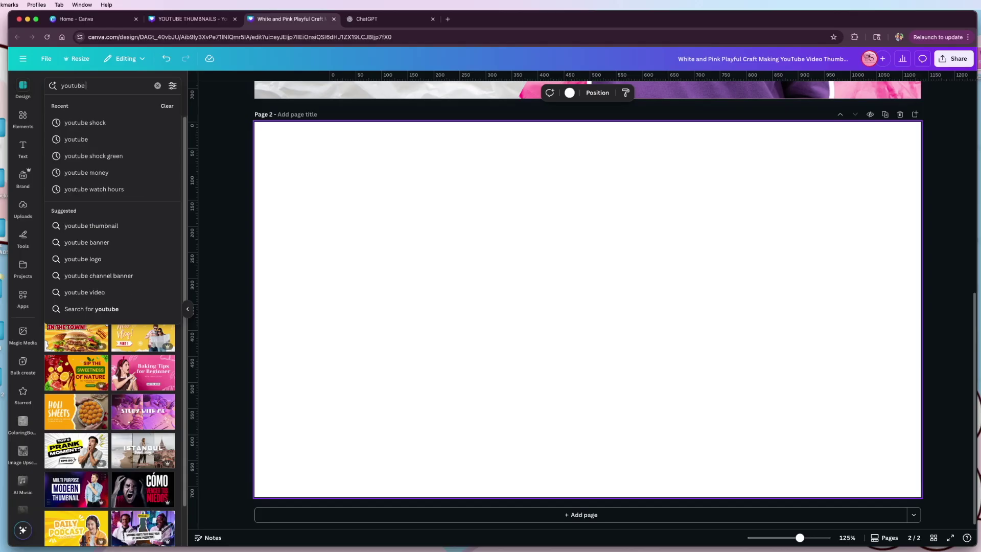
{"action": "type", "text": " thumnail"}
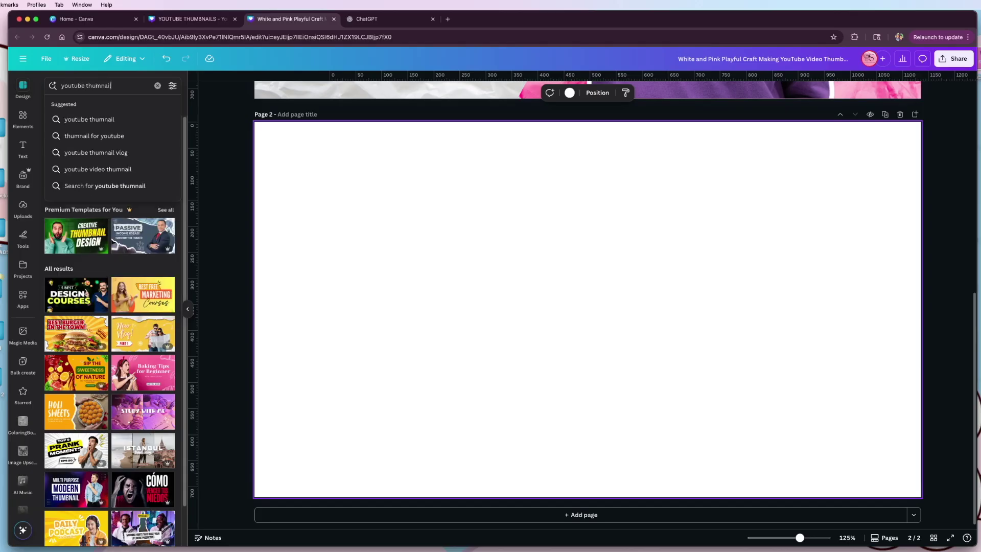
{"action": "key", "text": "Return"}
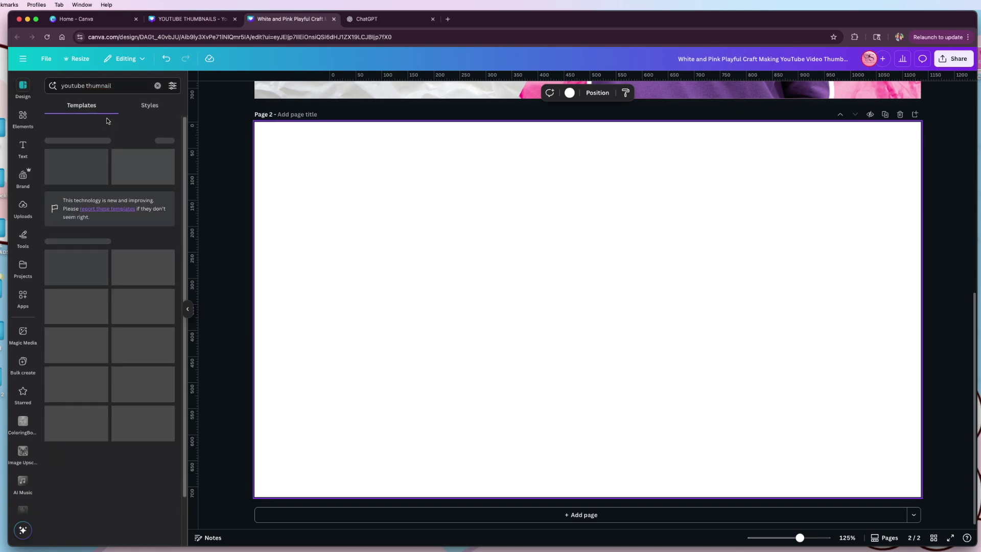
{"action": "left_click", "coordinate": [119, 87]}
{"action": "key", "text": "BackSpace"}
{"action": "key", "text": "BackSpace"}
{"action": "key", "text": "BackSpace"}
{"action": "key", "text": "BackSpace"}
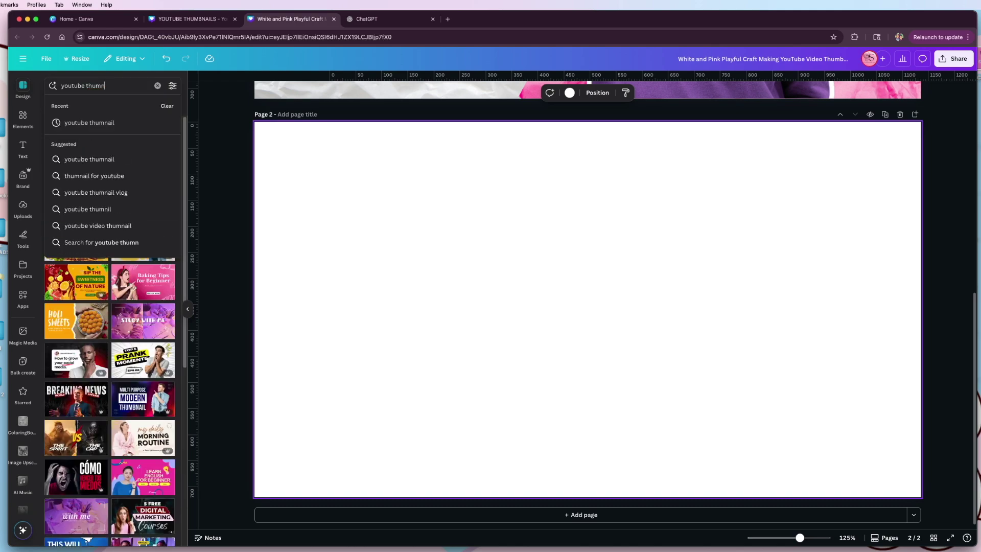
{"action": "type", "text": "bnail"}
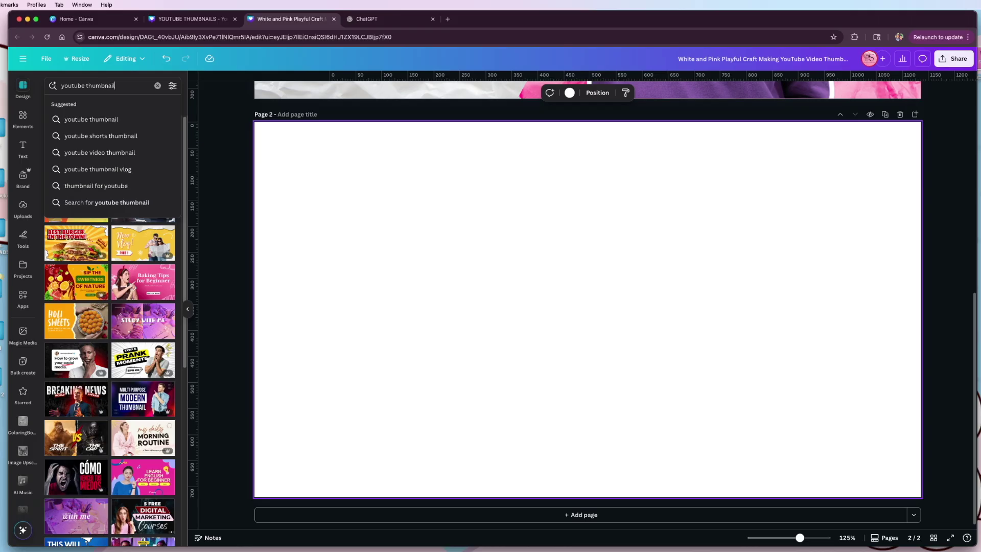
{"action": "key", "text": "Return"}
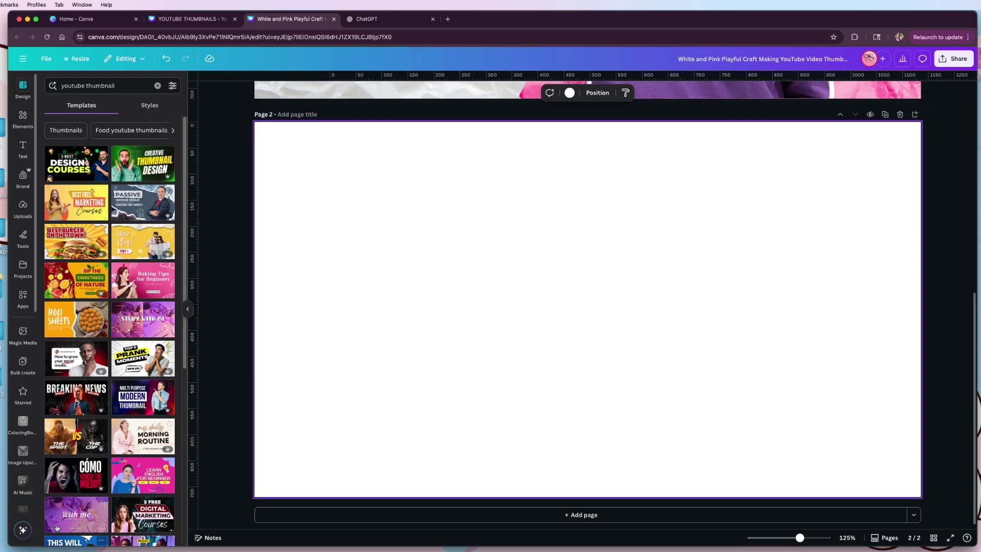
{"action": "left_click", "coordinate": [70, 513]}
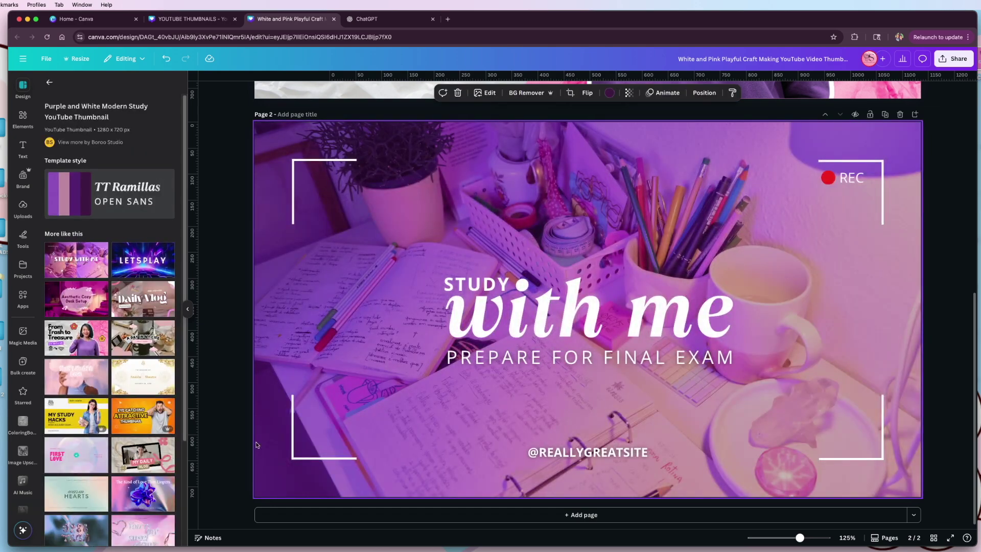
Add a third page and try the Daily Vlog and Aesthetic Cozy Desk Setup templates.
{"action": "left_click", "coordinate": [475, 515]}
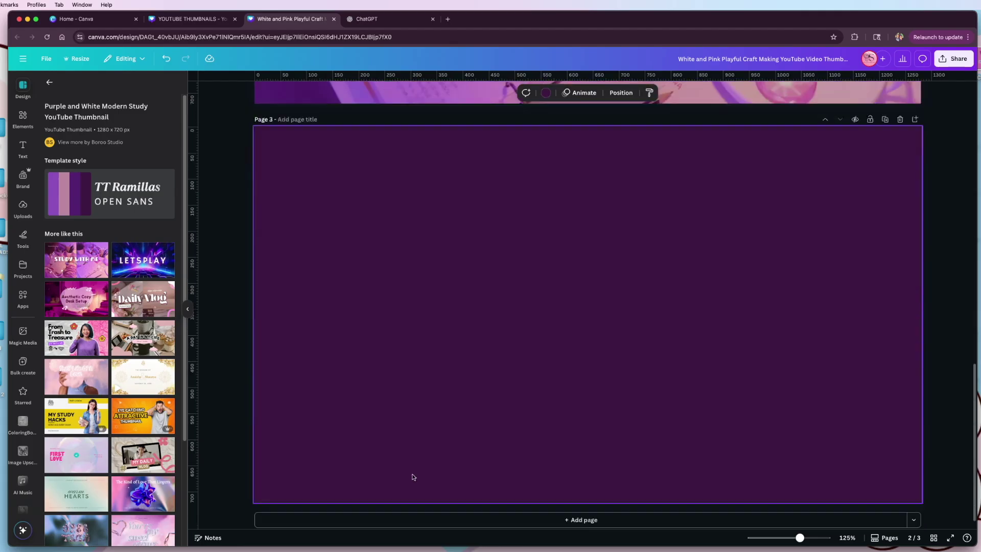
{"action": "left_click", "coordinate": [137, 300]}
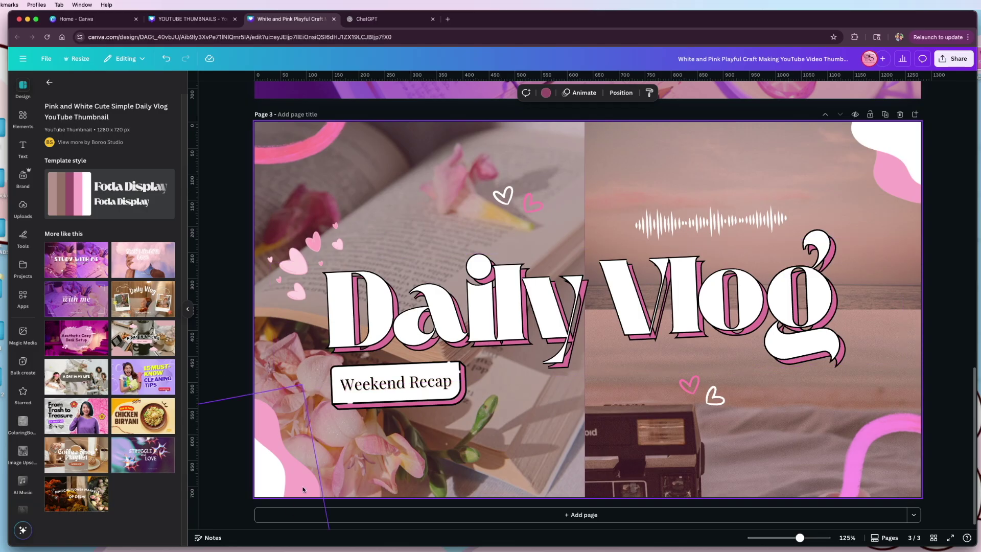
{"action": "left_click", "coordinate": [79, 338]}
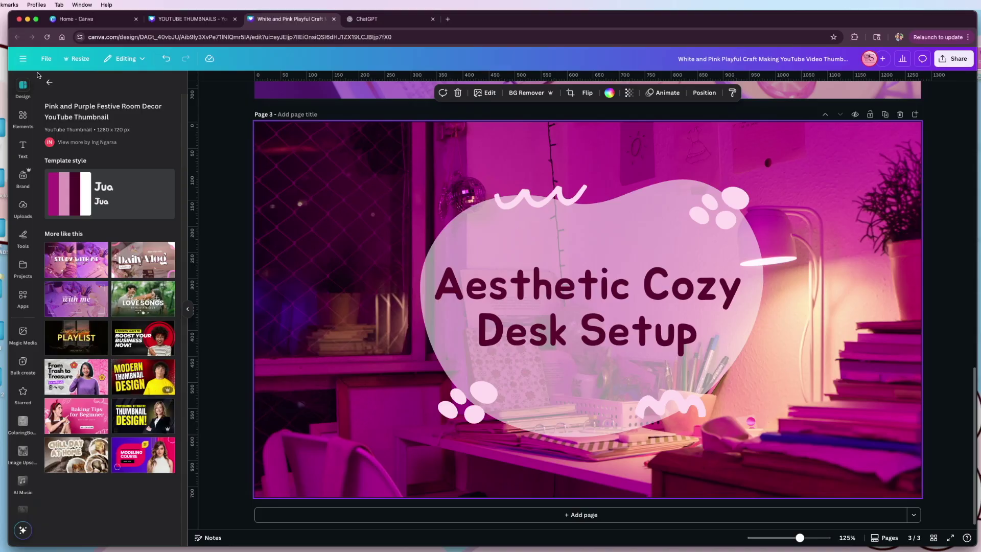
Re-search 'youtube thumbnail', try the Top 5 templates, and keep the purple 1M Views one.
{"action": "left_click", "coordinate": [49, 82]}
{"action": "type", "text": "youtube thumbnail"}
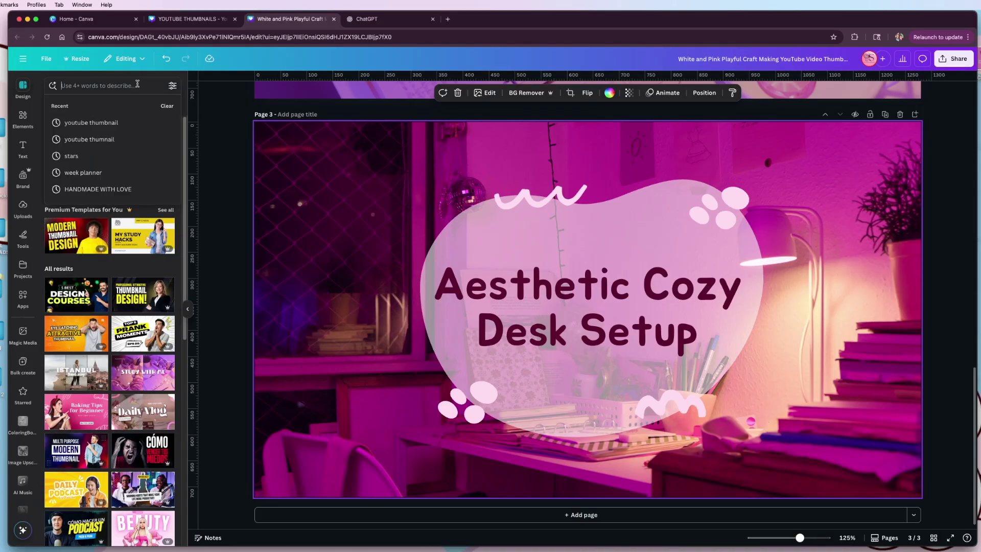
{"action": "left_click", "coordinate": [114, 119]}
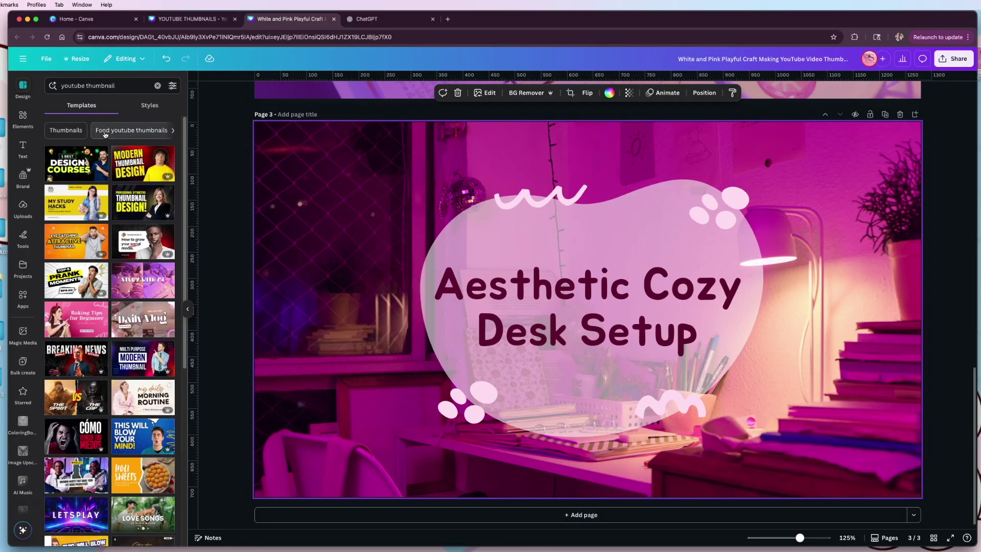
{"action": "left_click", "coordinate": [158, 273]}
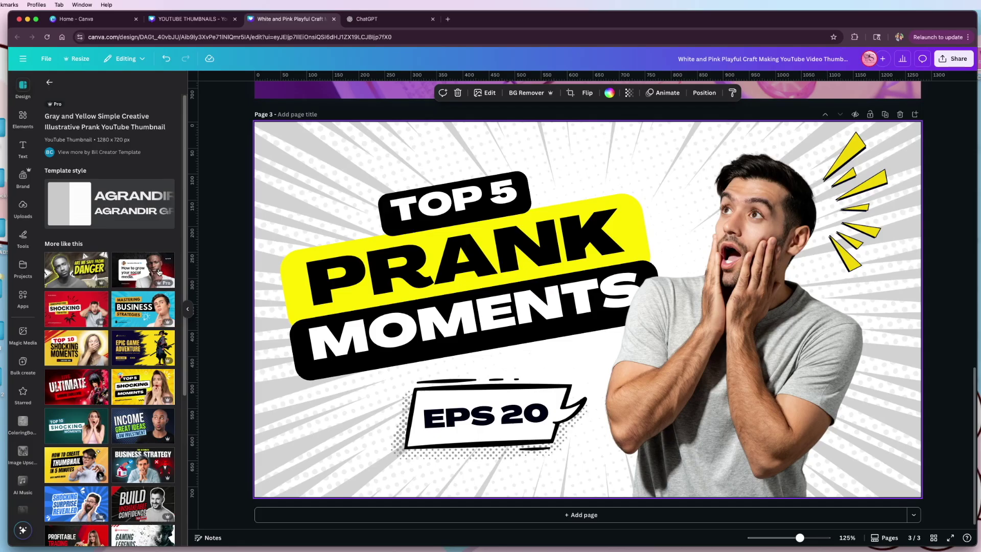
{"action": "left_click", "coordinate": [143, 387]}
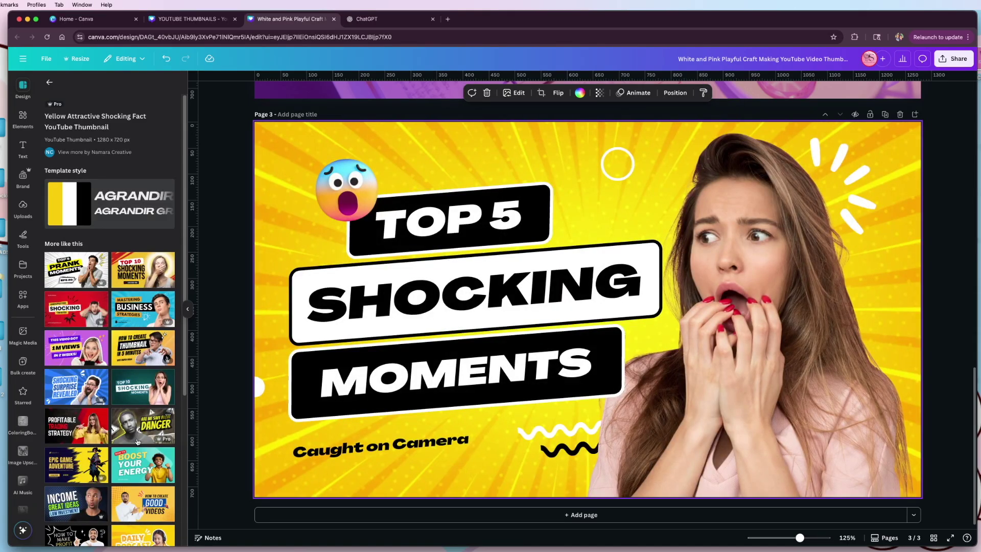
{"action": "left_click", "coordinate": [77, 349]}
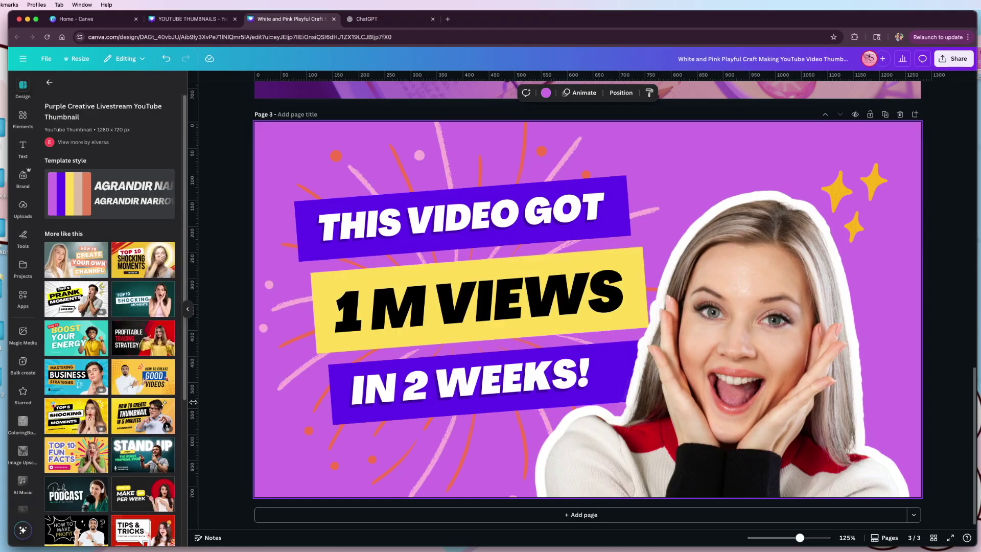
{"action": "left_click", "coordinate": [223, 15]}
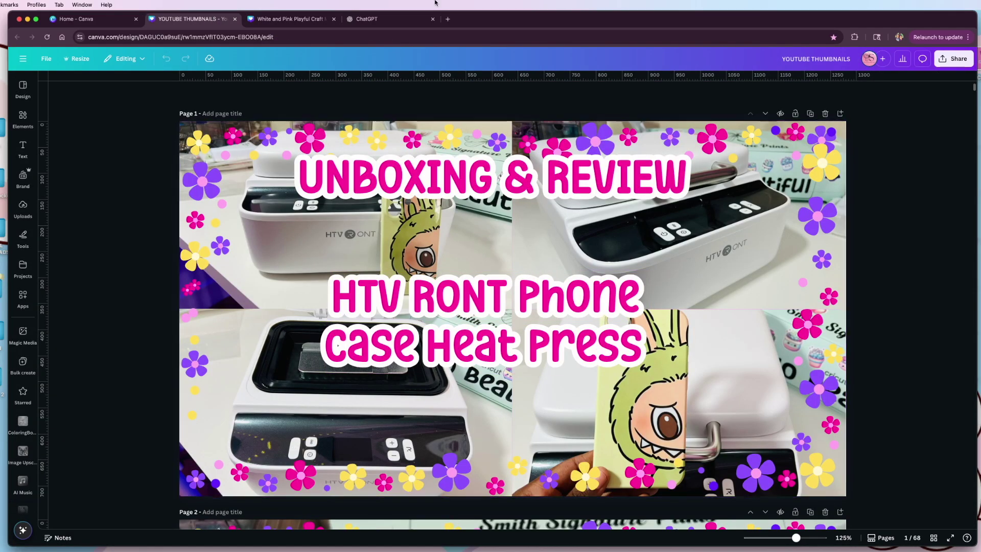
{"action": "key", "text": "ctrl+Tab"}
Shift the woman's photo up on the page 3 1M Views thumbnail, then switch to YOUTUBE THUMBNAILS.
{"action": "left_click_drag", "start_coordinate": [747, 347], "coordinate": [722, 331]}
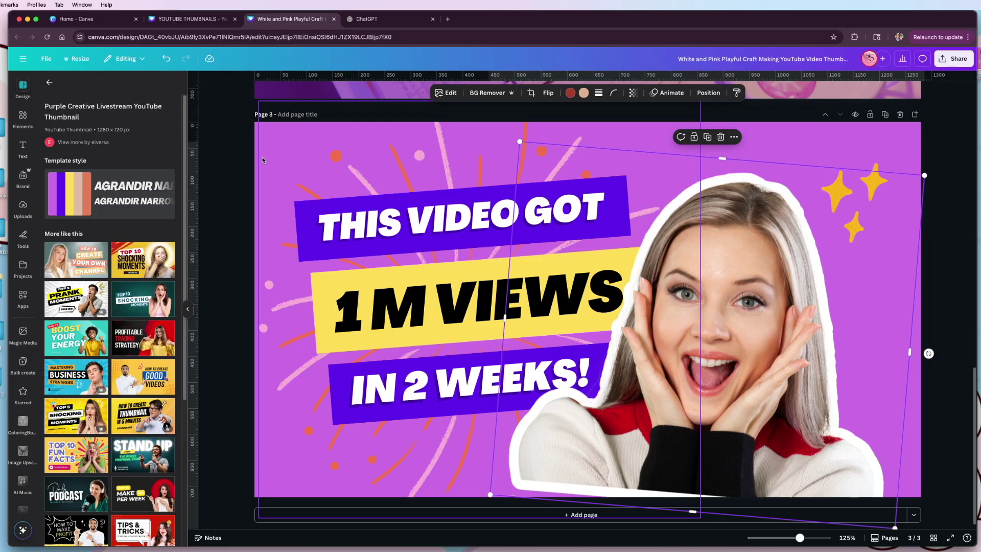
{"action": "left_click_drag", "start_coordinate": [722, 343], "coordinate": [742, 339]}
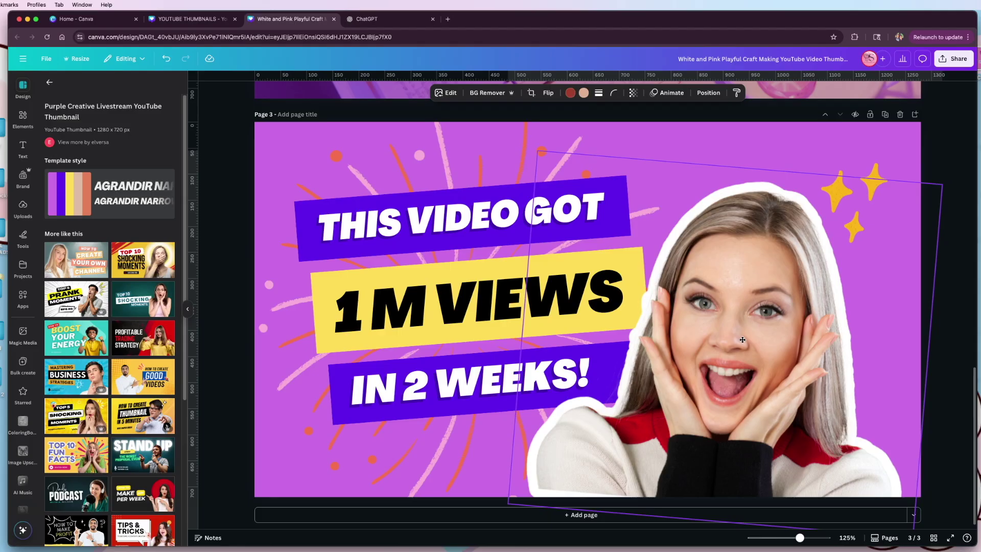
{"action": "left_click_drag", "start_coordinate": [743, 340], "coordinate": [744, 337]}
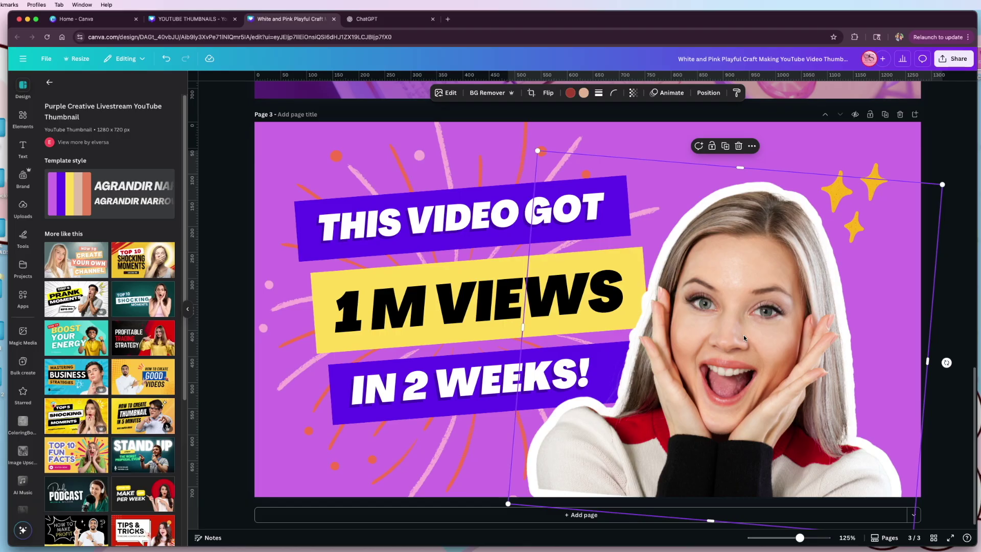
{"action": "left_click_drag", "start_coordinate": [743, 335], "coordinate": [790, 308]}
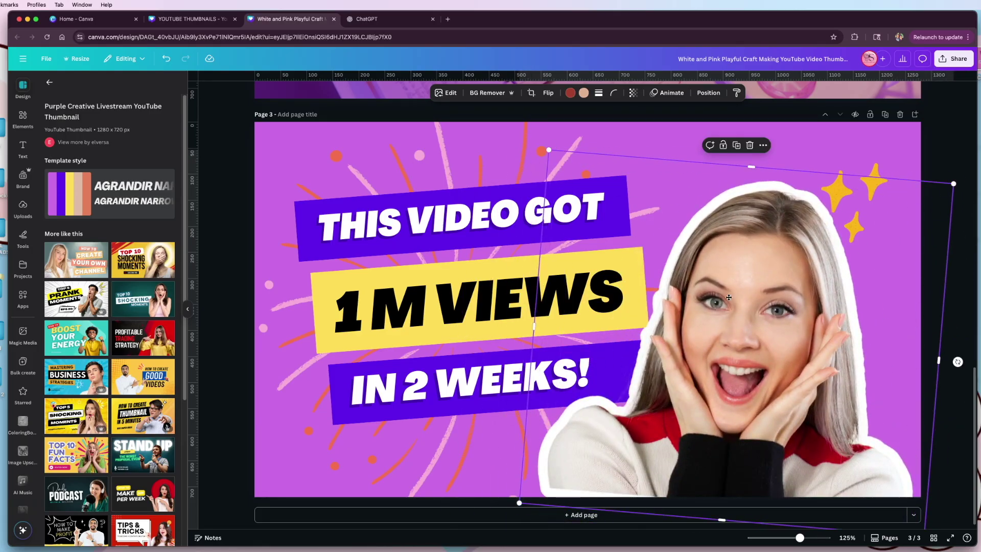
{"action": "left_click_drag", "start_coordinate": [728, 297], "coordinate": [742, 279]}
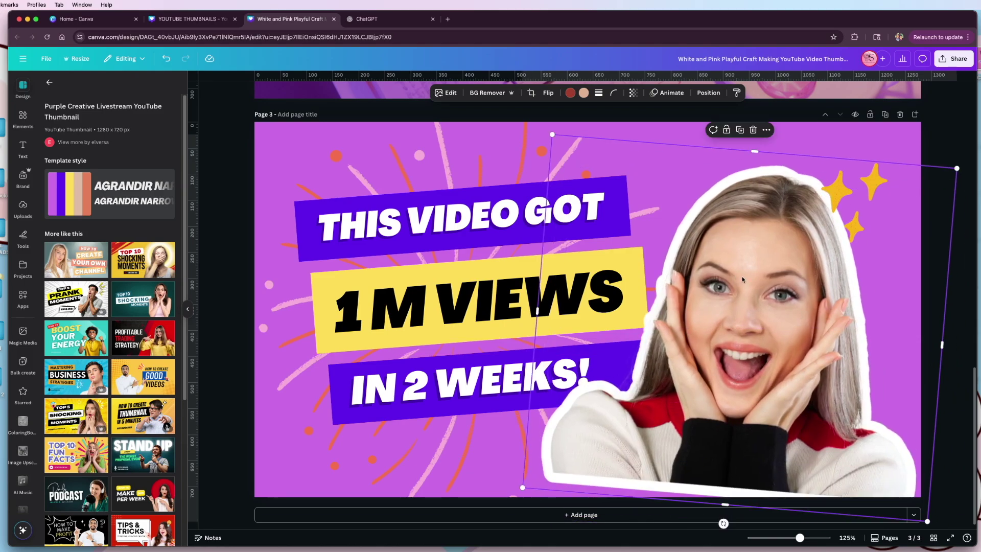
{"action": "key", "text": "ctrl+shift+Tab"}
Look over the Cricut thumbnail pages in YOUTUBE THUMBNAILS, then return to the craft design.
{"action": "scroll", "coordinate": [669, 320], "scroll_direction": "down", "scroll_amount": 3}
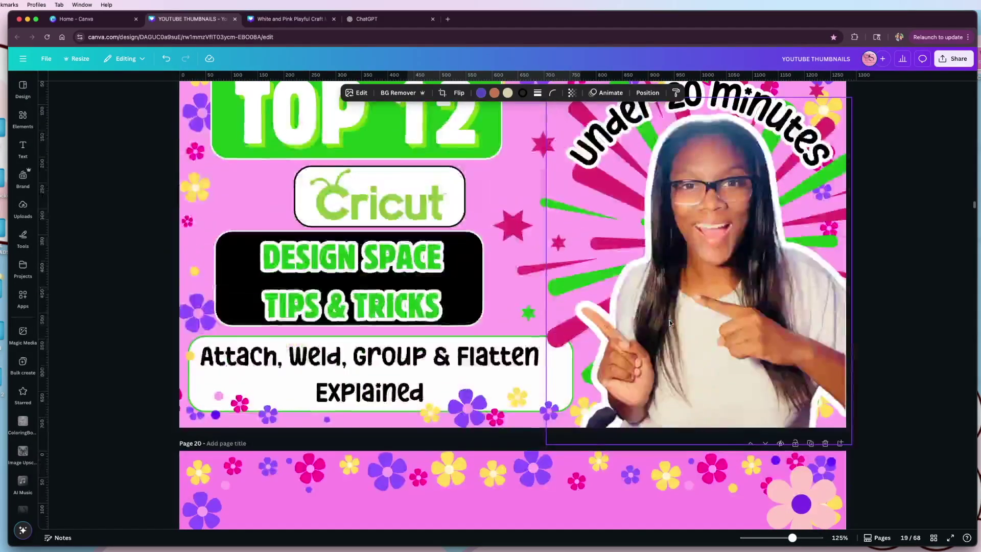
{"action": "scroll", "coordinate": [669, 322], "scroll_direction": "up", "scroll_amount": 3}
{"action": "scroll", "coordinate": [668, 323], "scroll_direction": "down", "scroll_amount": 2}
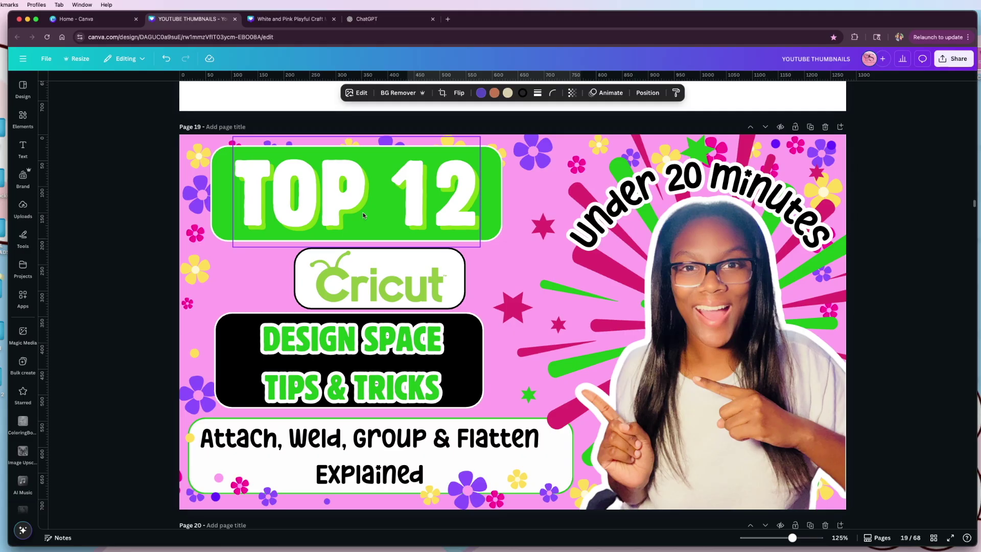
{"action": "key", "text": "ctrl+Tab"}
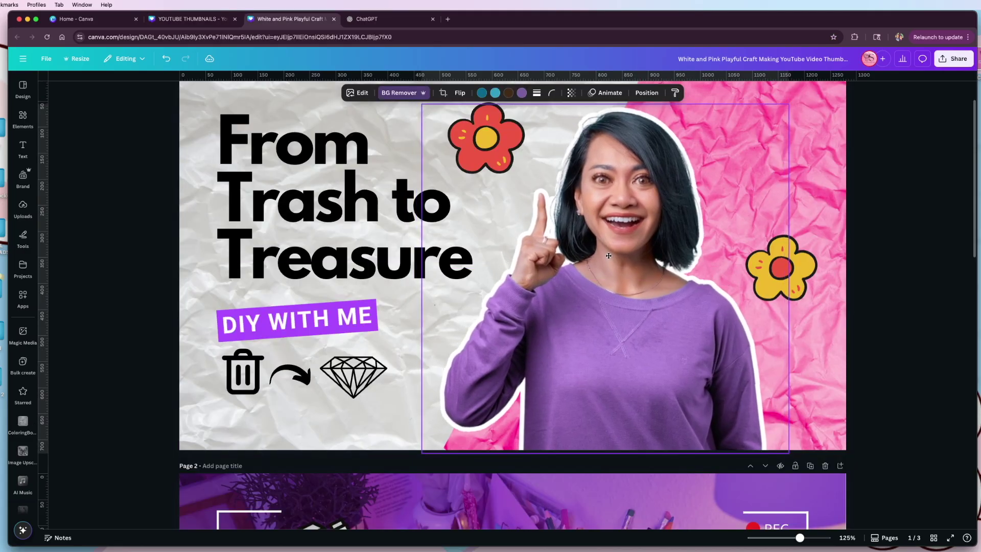
Nudge the woman's photo on page 1 a few pixels up-left and bring up its image edit tools.
{"action": "left_click_drag", "start_coordinate": [582, 348], "coordinate": [579, 345]}
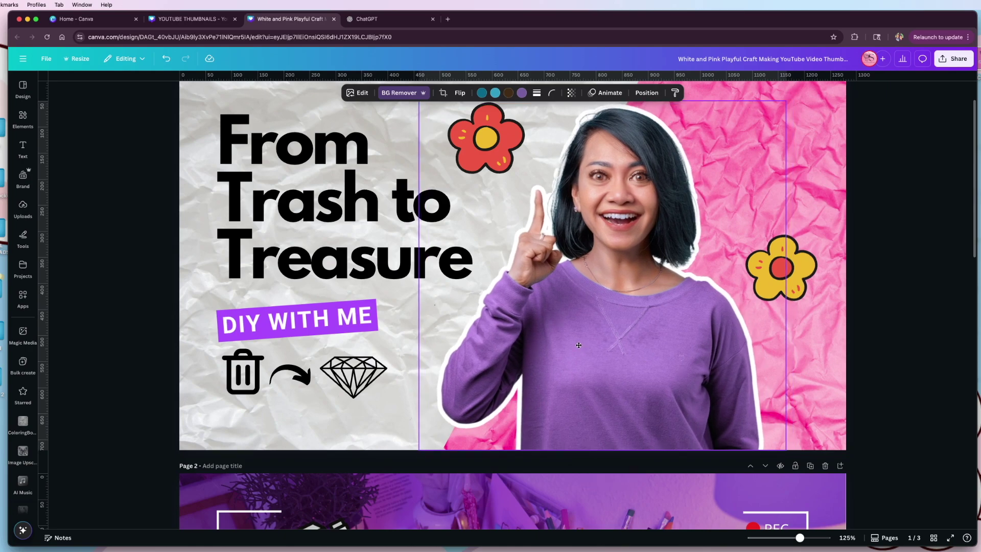
{"action": "left_click_drag", "start_coordinate": [578, 345], "coordinate": [580, 346]}
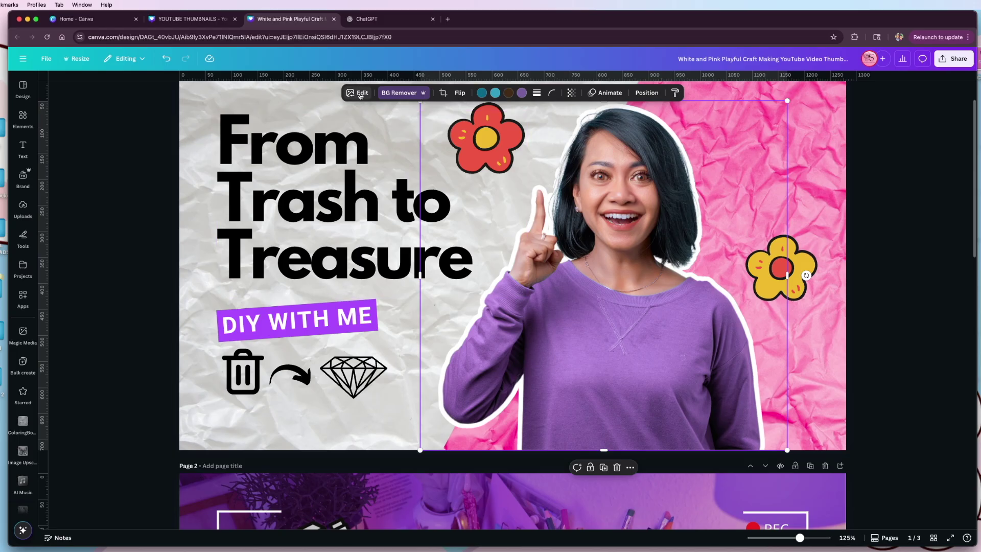
{"action": "left_click", "coordinate": [360, 94]}
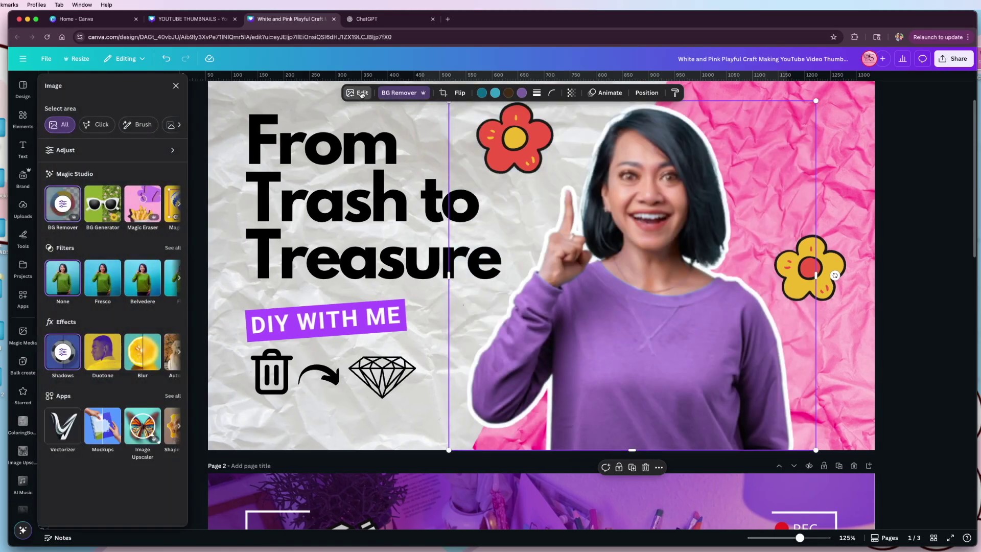
Give the woman's cutout an Outline shadow of about size 15, tinted purple.
{"action": "left_click", "coordinate": [63, 348]}
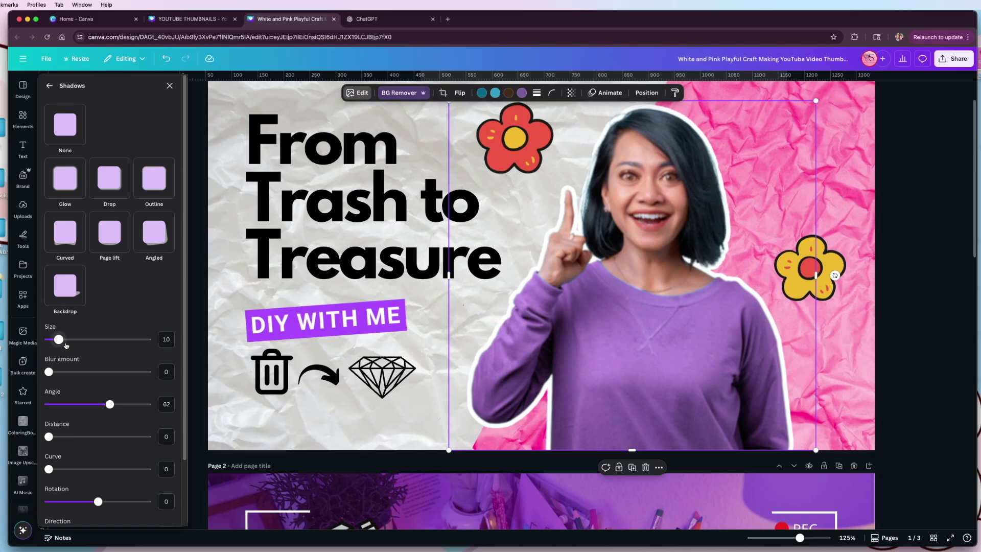
{"action": "left_click", "coordinate": [157, 185]}
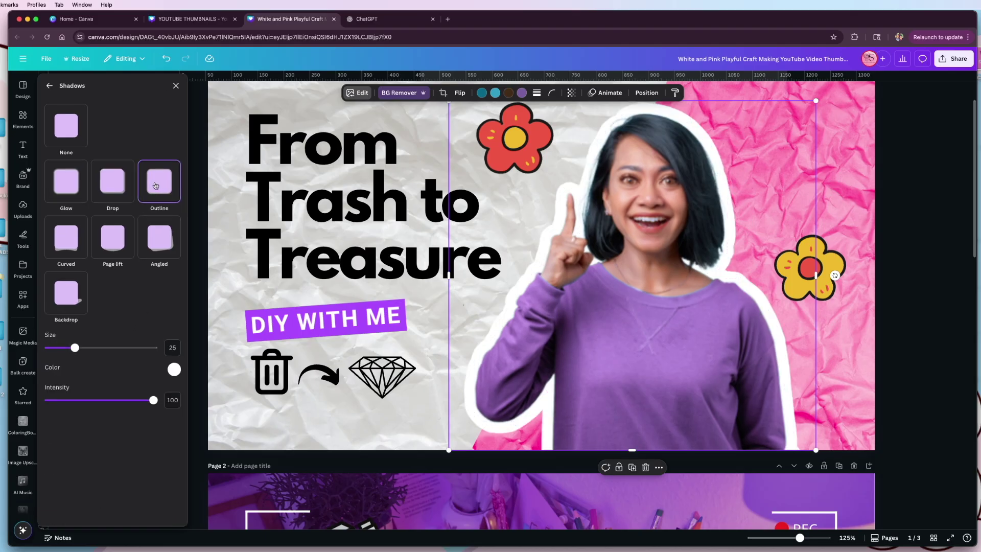
{"action": "mouse_move", "coordinate": [74, 347]}
{"action": "left_mouse_down"}
{"action": "mouse_move", "coordinate": [125, 347]}
{"action": "mouse_move", "coordinate": [66, 347]}
{"action": "left_mouse_up"}
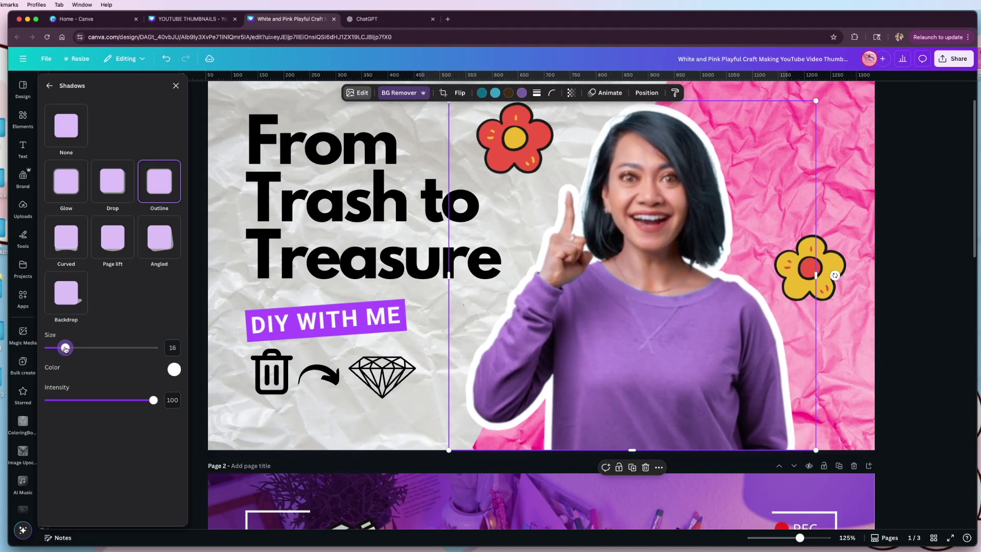
{"action": "mouse_move", "coordinate": [153, 400]}
{"action": "left_mouse_down"}
{"action": "mouse_move", "coordinate": [74, 401]}
{"action": "mouse_move", "coordinate": [154, 401]}
{"action": "left_mouse_up"}
{"action": "left_click_drag", "start_coordinate": [67, 348], "coordinate": [64, 348]}
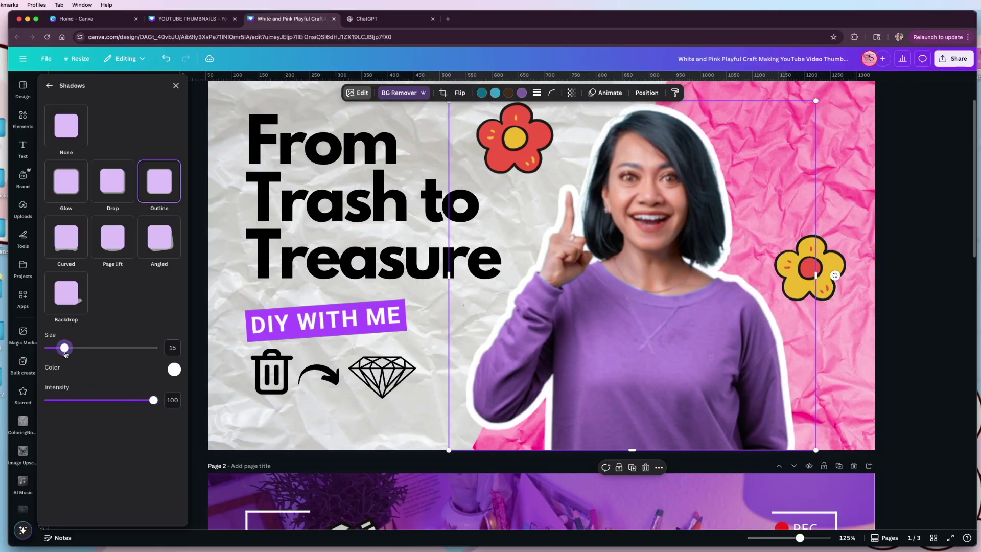
{"action": "left_click", "coordinate": [174, 369]}
{"action": "left_click_drag", "start_coordinate": [181, 391], "coordinate": [282, 388]}
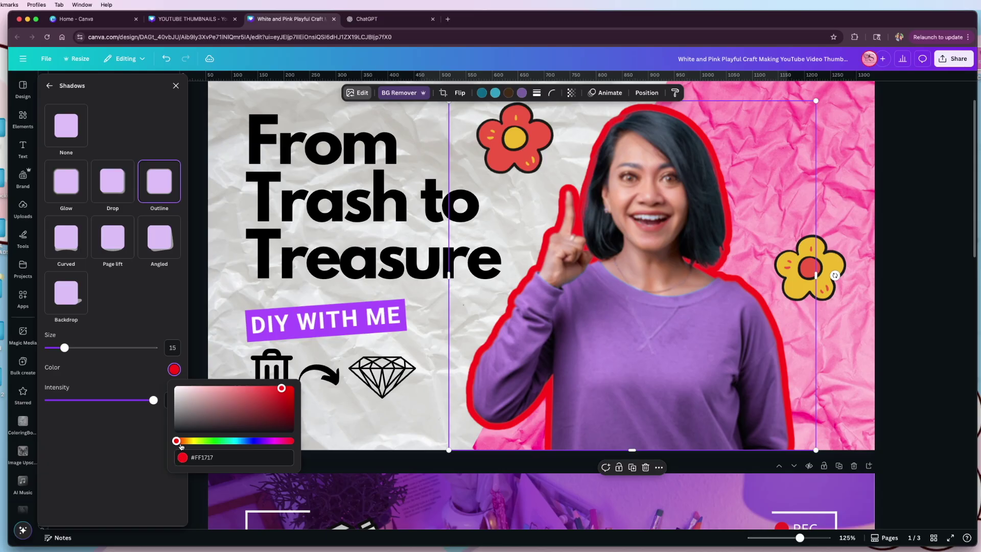
{"action": "left_click_drag", "start_coordinate": [182, 443], "coordinate": [271, 441]}
{"action": "left_click", "coordinate": [283, 223]}
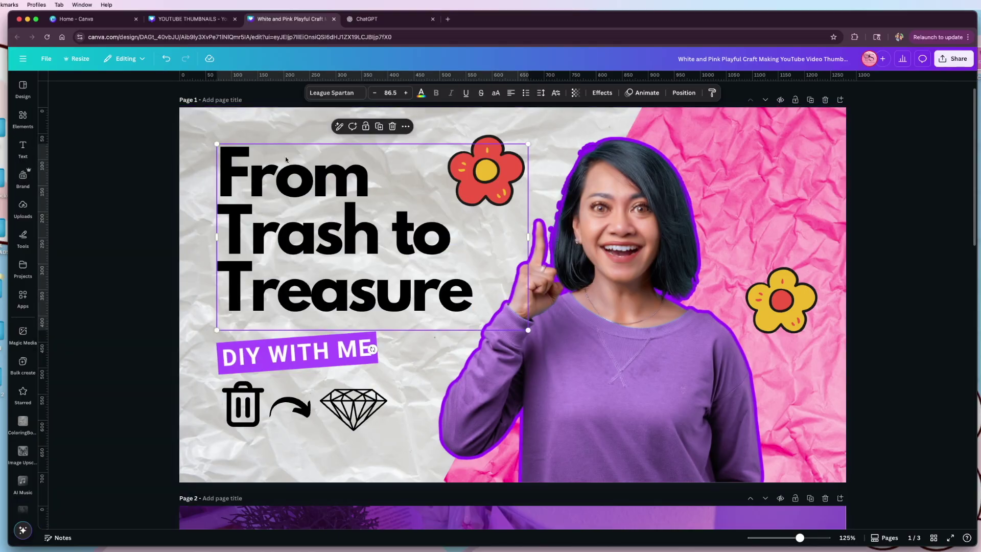
Glance at the heading's font list, then scroll through the Text panel's heading styles and font combinations.
{"action": "left_click", "coordinate": [352, 92]}
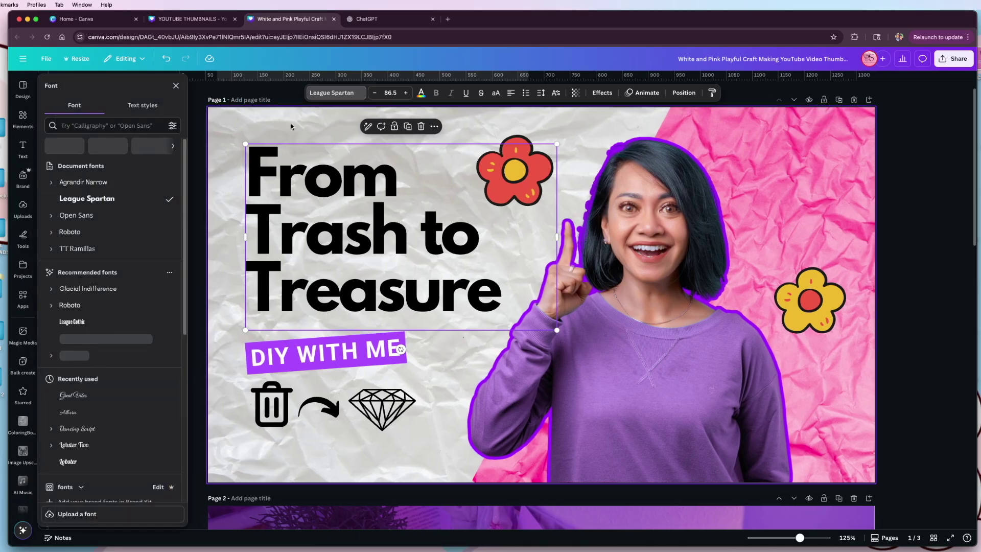
{"action": "left_click", "coordinate": [254, 175]}
{"action": "left_click", "coordinate": [22, 148]}
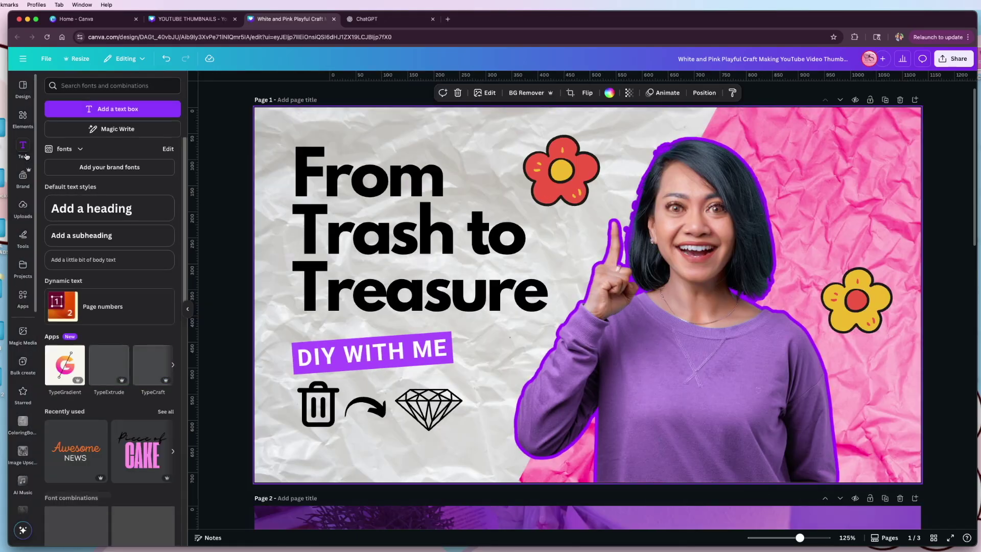
{"action": "scroll", "coordinate": [132, 370], "scroll_direction": "down", "scroll_amount": 10}
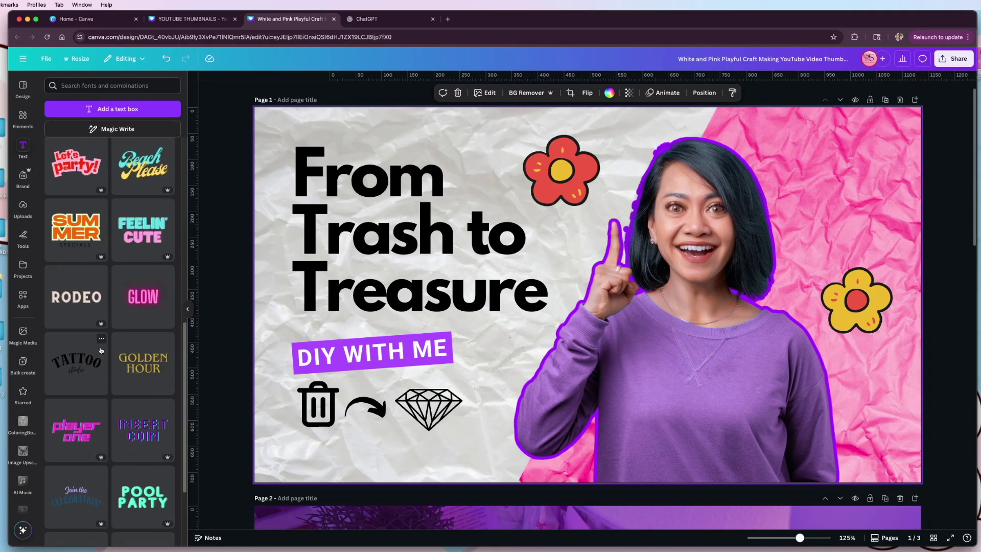
{"action": "scroll", "coordinate": [109, 351], "scroll_direction": "down", "scroll_amount": 3}
{"action": "scroll", "coordinate": [109, 352], "scroll_direction": "down", "scroll_amount": 3}
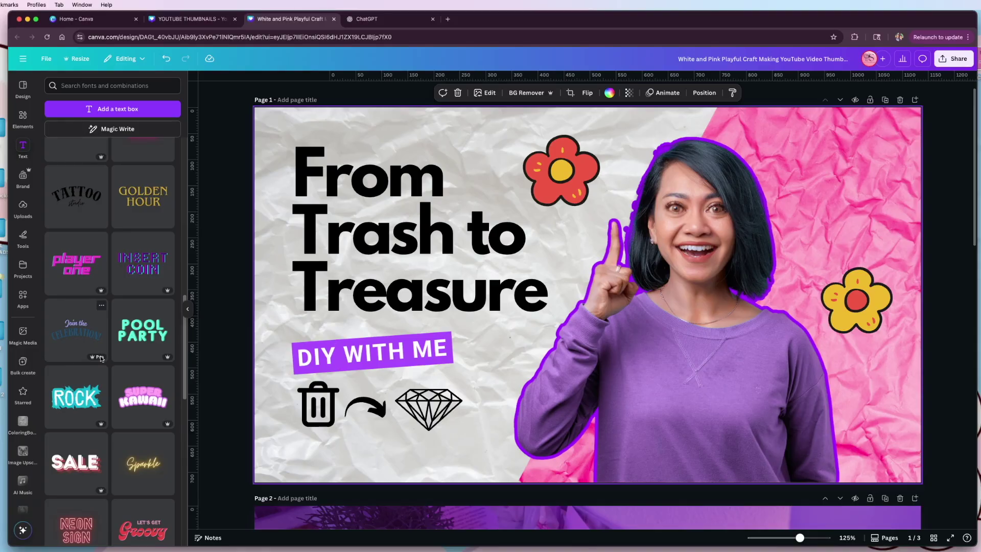
{"action": "scroll", "coordinate": [100, 357], "scroll_direction": "up", "scroll_amount": 15}
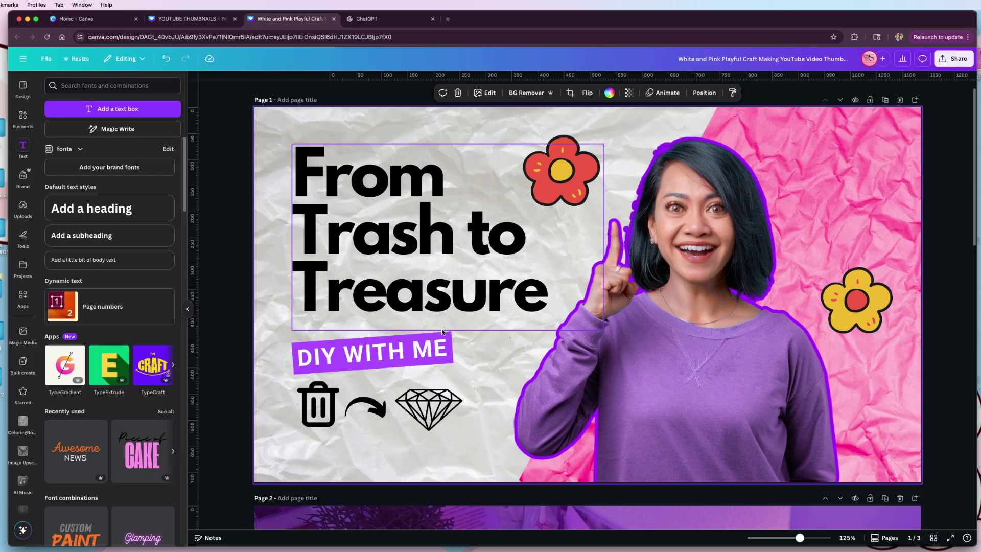
Switch to the ChatGPT 'YouTube Thumbnail Tips AI' chat showing five title options.
{"action": "left_click", "coordinate": [366, 19]}
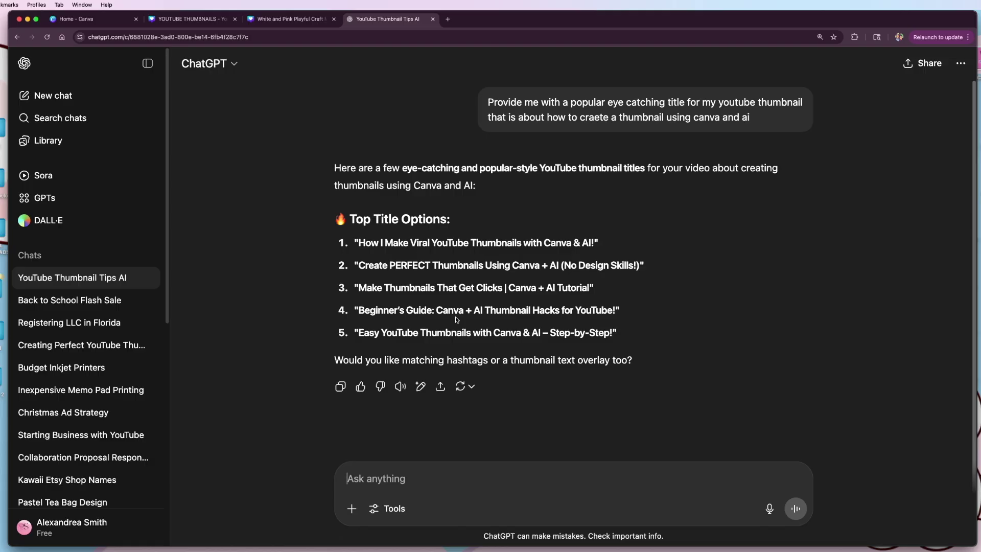
Ask ChatGPT to provide a similar video title based on the 4th option.
{"action": "left_click", "coordinate": [413, 477]}
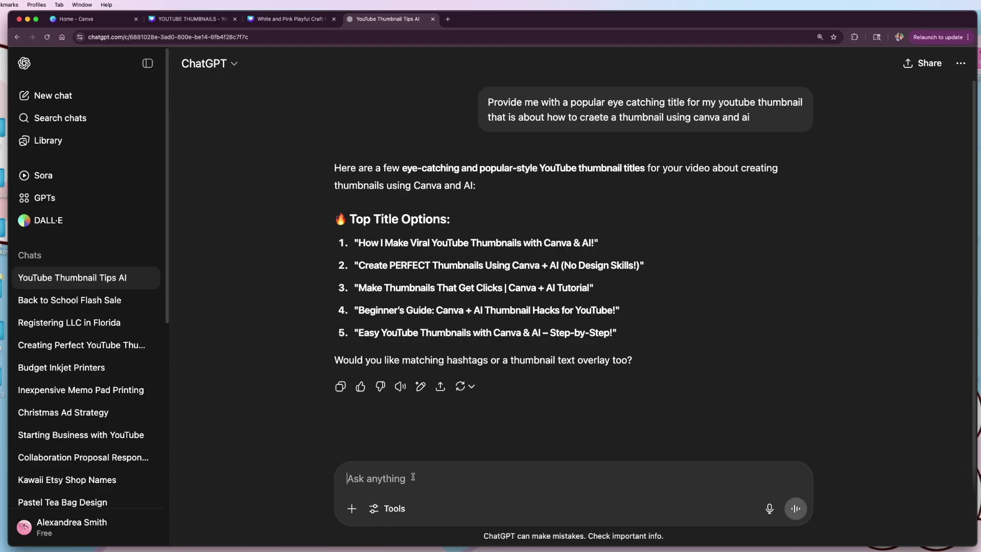
{"action": "type", "text": "now provie"}
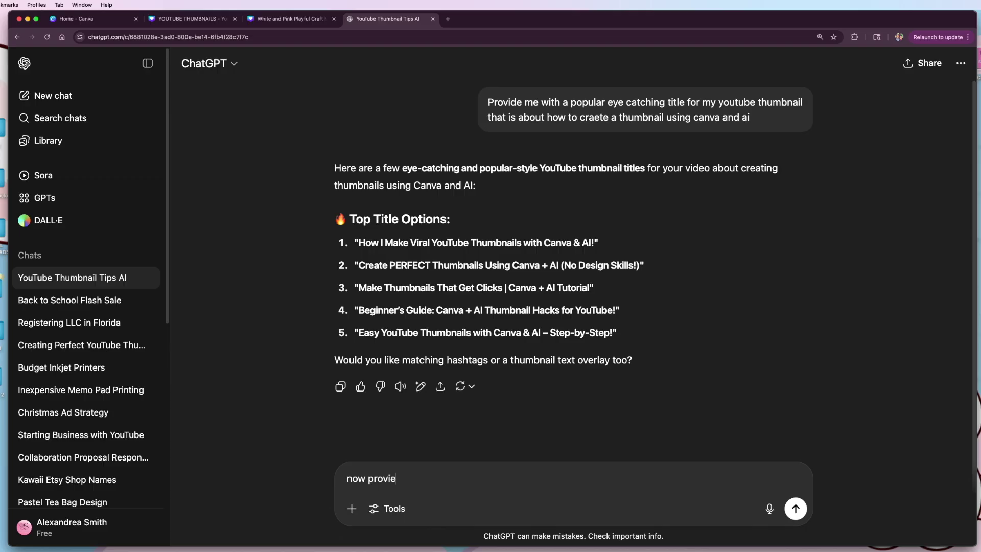
{"action": "key", "text": "BackSpace"}
{"action": "type", "text": "de me wih"}
{"action": "key", "text": "BackSpace"}
{"action": "type", "text": "th a similar tit"}
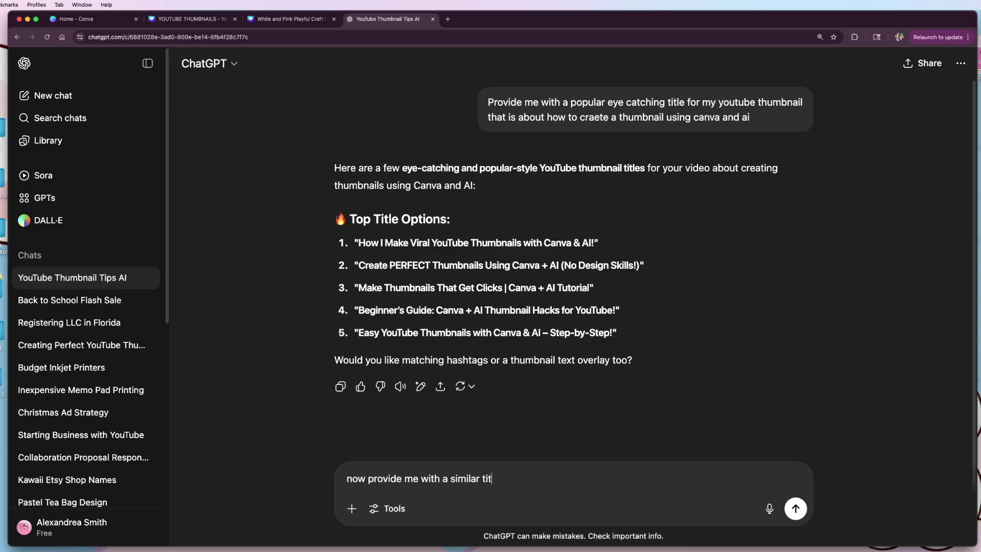
{"action": "key", "text": "BackSpace"}
{"action": "key", "text": "BackSpace"}
{"action": "key", "text": "BackSpace"}
{"action": "type", "text": "video title from these thub"}
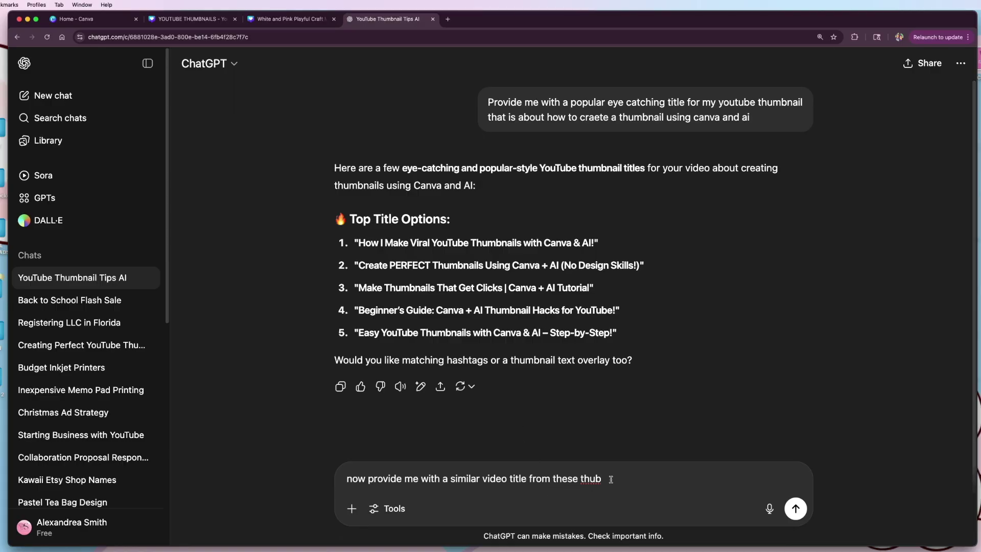
{"action": "key", "text": "BackSpace"}
{"action": "key", "text": "BackSpace"}
{"action": "key", "text": "BackSpace"}
{"action": "key", "text": "BackSpace"}
{"action": "key", "text": "BackSpace"}
{"action": "key", "text": "BackSpace"}
{"action": "key", "text": "BackSpace"}
{"action": "key", "text": "BackSpace"}
{"action": "key", "text": "BackSpace"}
{"action": "key", "text": "BackSpace"}
{"action": "type", "text": "ther"}
{"action": "key", "text": "BackSpace"}
{"action": "type", "text": "4th option"}
{"action": "key", "text": "Return"}
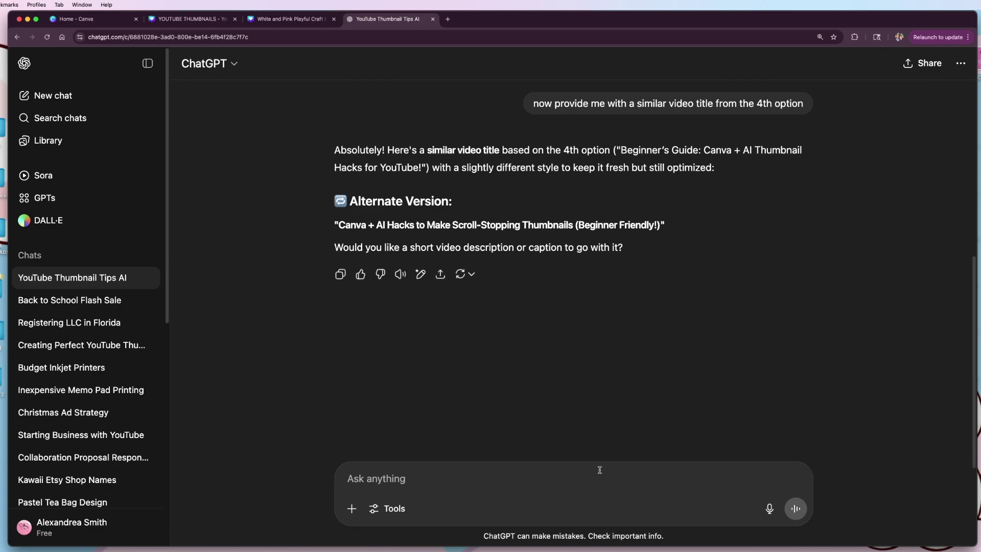
{"action": "scroll", "coordinate": [498, 283], "scroll_direction": "up", "scroll_amount": 3}
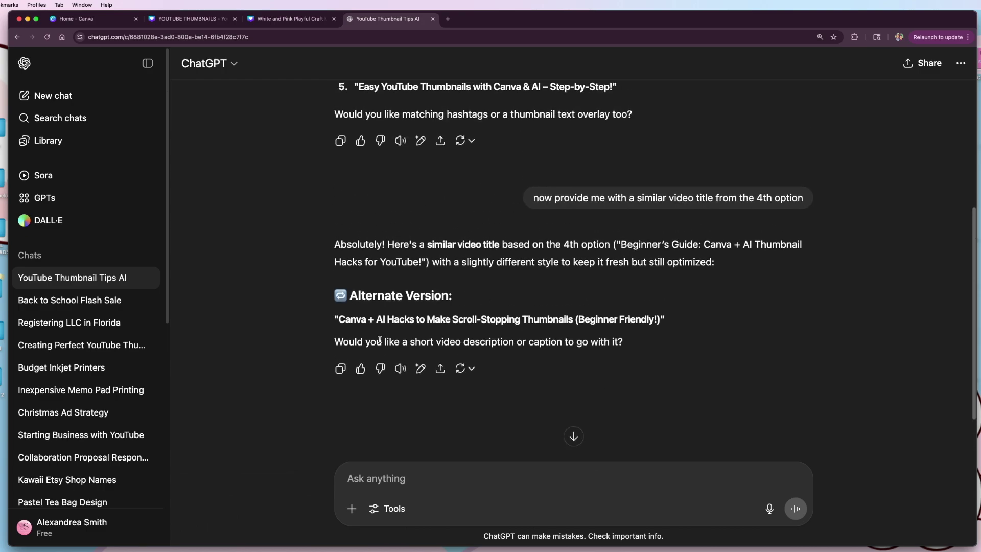
{"action": "scroll", "coordinate": [380, 340], "scroll_direction": "up", "scroll_amount": 2}
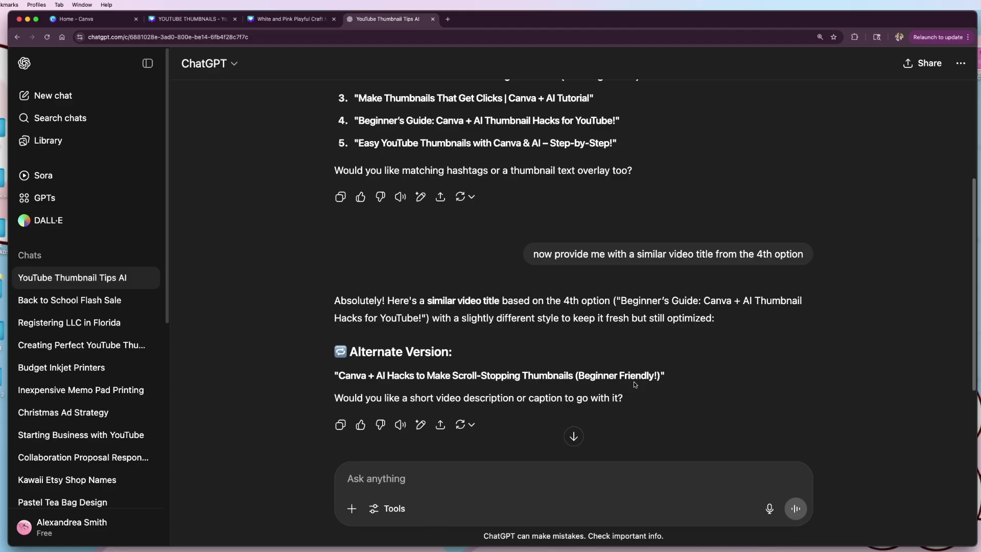
{"action": "left_click", "coordinate": [409, 491]}
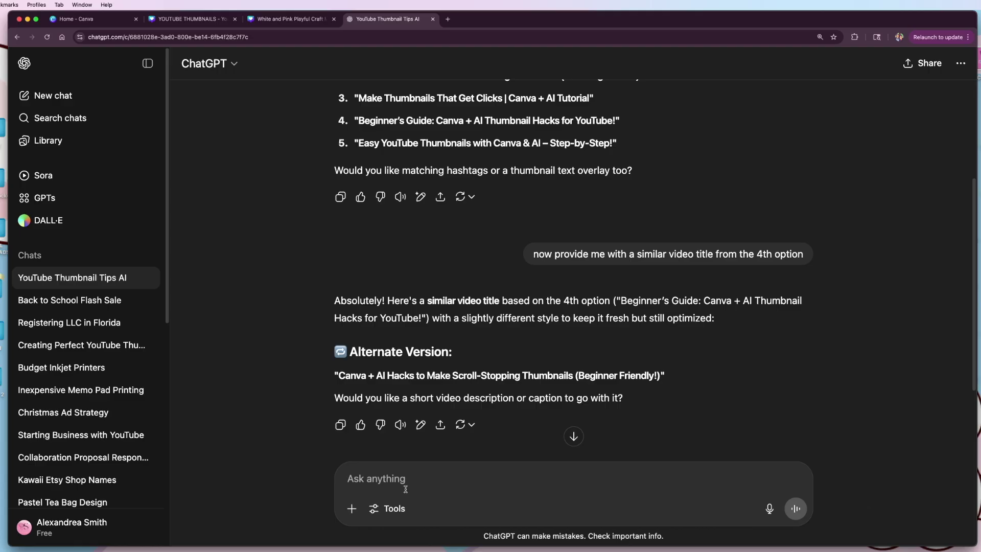
Paste the keyword-request prompt into the chat box and search the page for hashtags.
{"action": "type", "text": "Please come up with competitive keywords that would make this titled  searchable and reach the right YouTube audience on YouTube based on this video made.  Please make sure it is within YouTube TOTAL character count of 500.  Do not put it in bullet points and just separate the keywords with a comma."}
{"action": "key", "text": "super+f"}
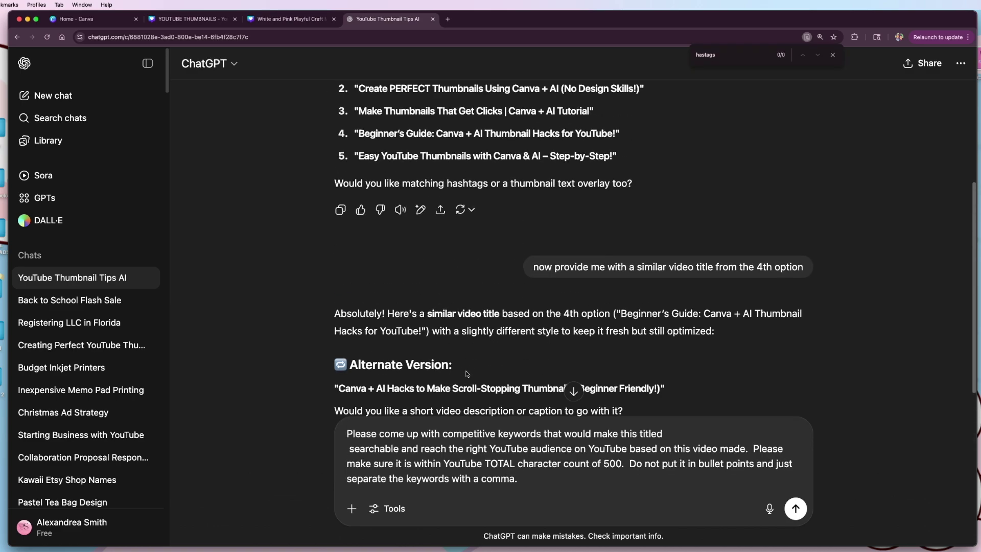
{"action": "scroll", "coordinate": [466, 370], "scroll_direction": "up", "scroll_amount": 1}
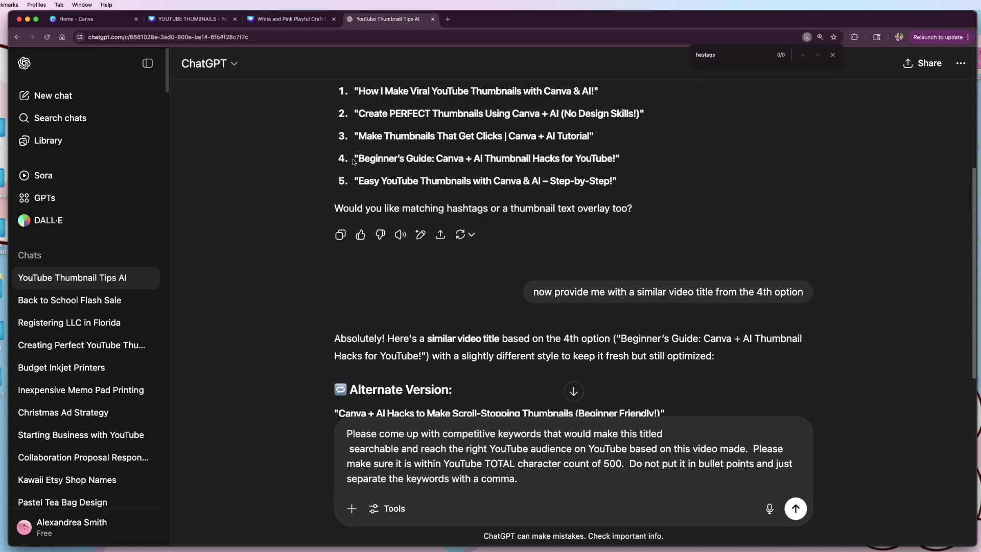
{"action": "scroll", "coordinate": [379, 297], "scroll_direction": "down", "scroll_amount": 4}
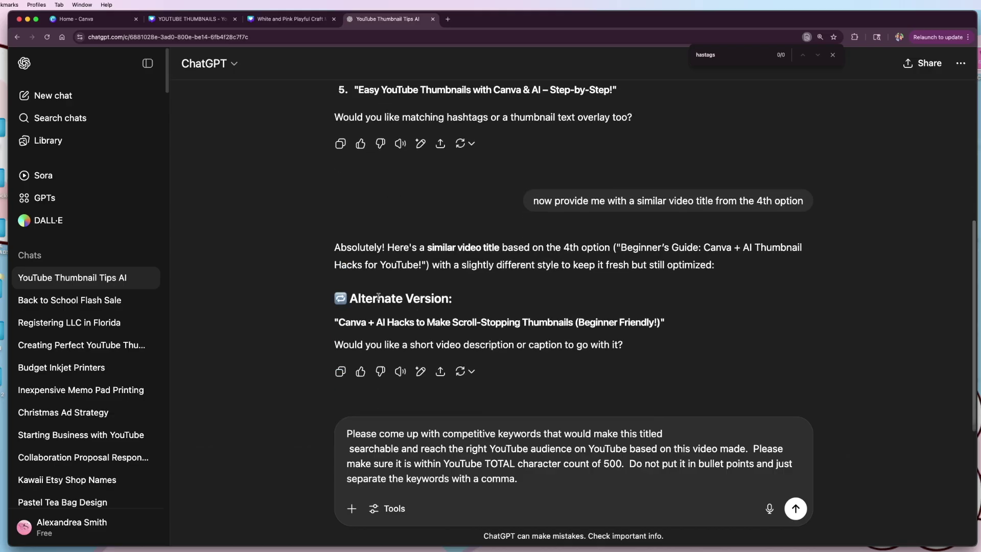
{"action": "scroll", "coordinate": [658, 318], "scroll_direction": "down", "scroll_amount": 1}
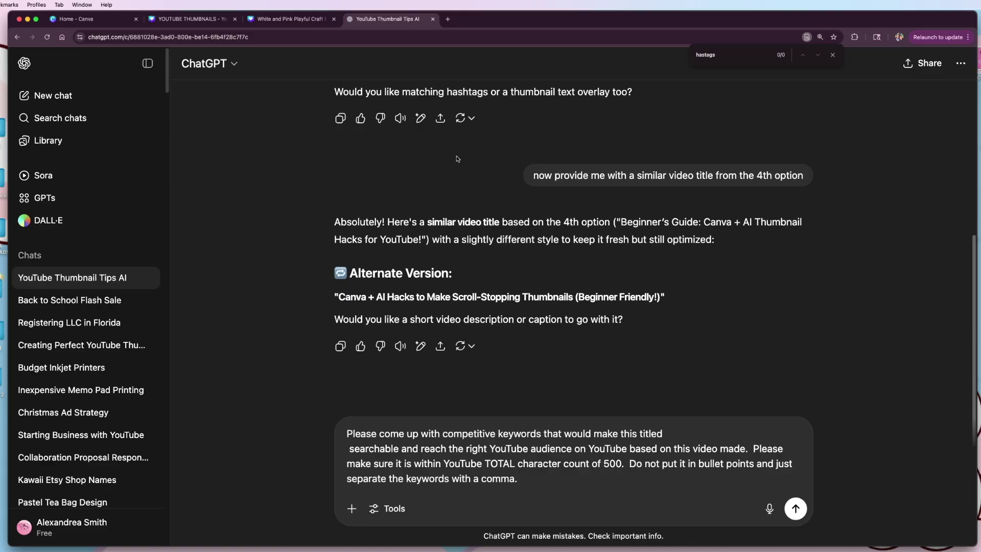
{"action": "left_click", "coordinate": [450, 19]}
In YouTube Studio, open the first channel video's details and scroll to its tags (493/500 characters).
{"action": "left_click", "coordinate": [403, 36]}
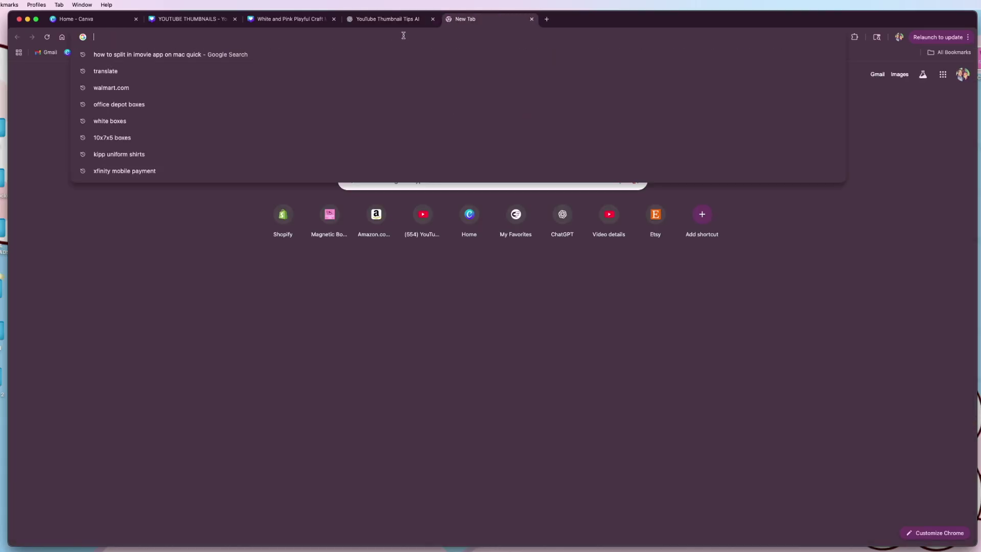
{"action": "type", "text": "stu"}
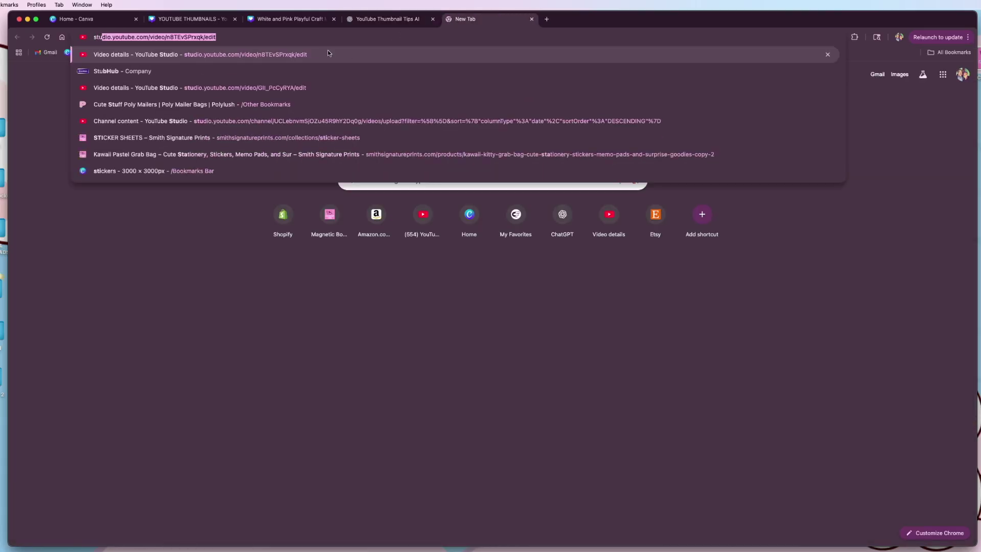
{"action": "key", "text": "Return"}
{"action": "scroll", "coordinate": [353, 355], "scroll_direction": "down", "scroll_amount": 15}
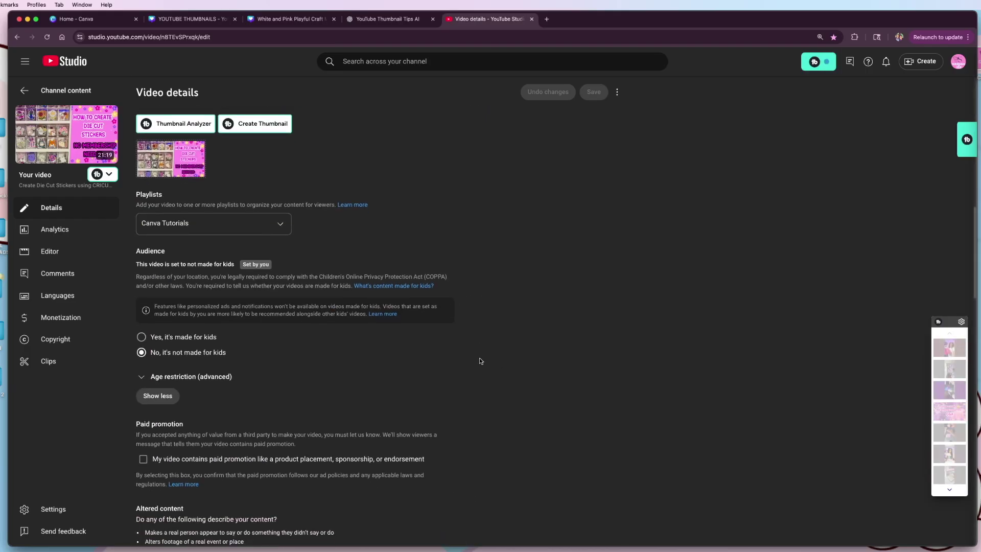
{"action": "scroll", "coordinate": [457, 359], "scroll_direction": "down", "scroll_amount": 3}
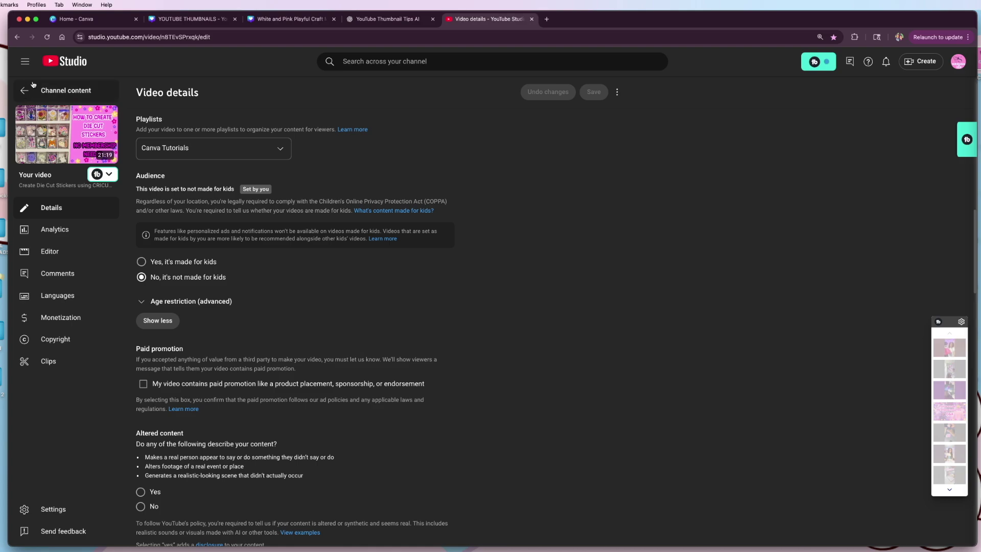
{"action": "left_click", "coordinate": [62, 64]}
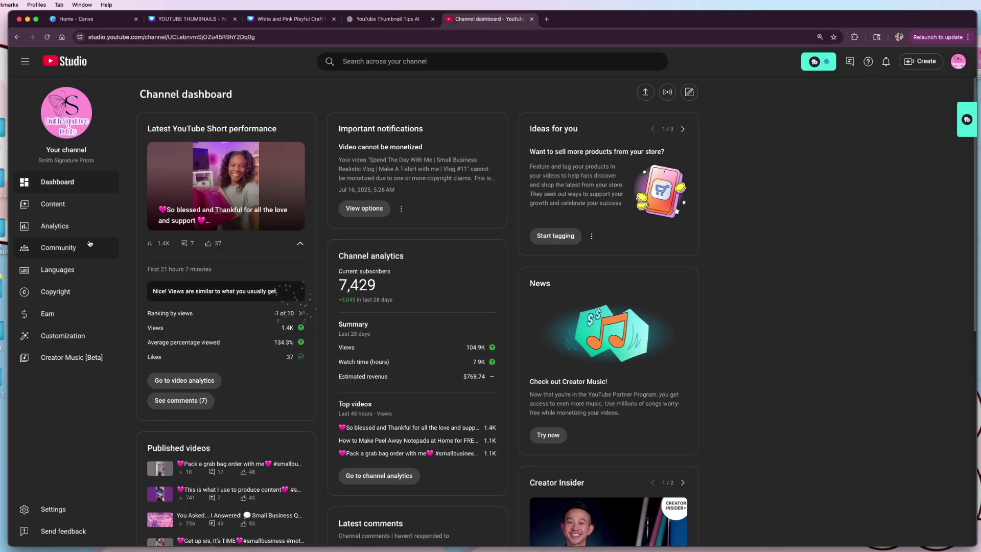
{"action": "left_click", "coordinate": [70, 206]}
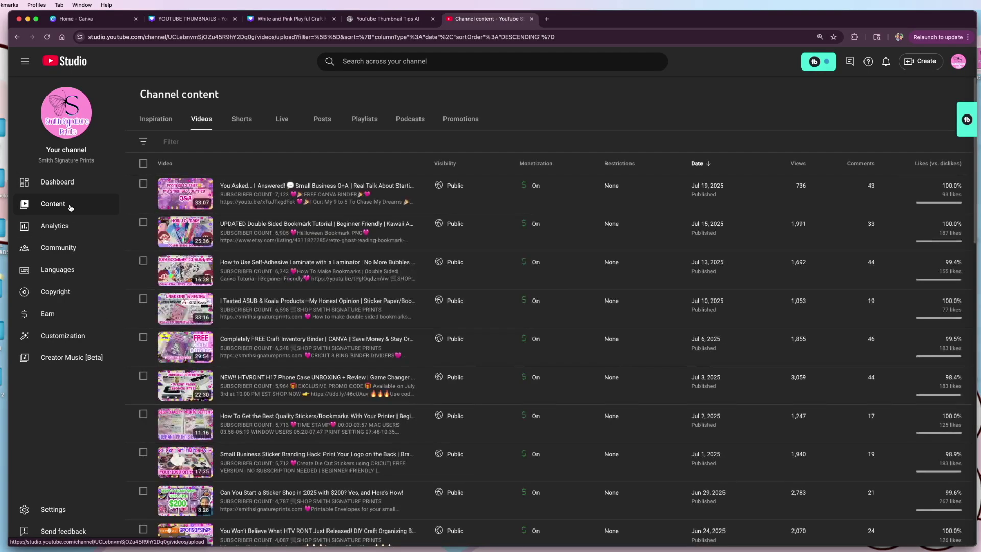
{"action": "left_click", "coordinate": [272, 183]}
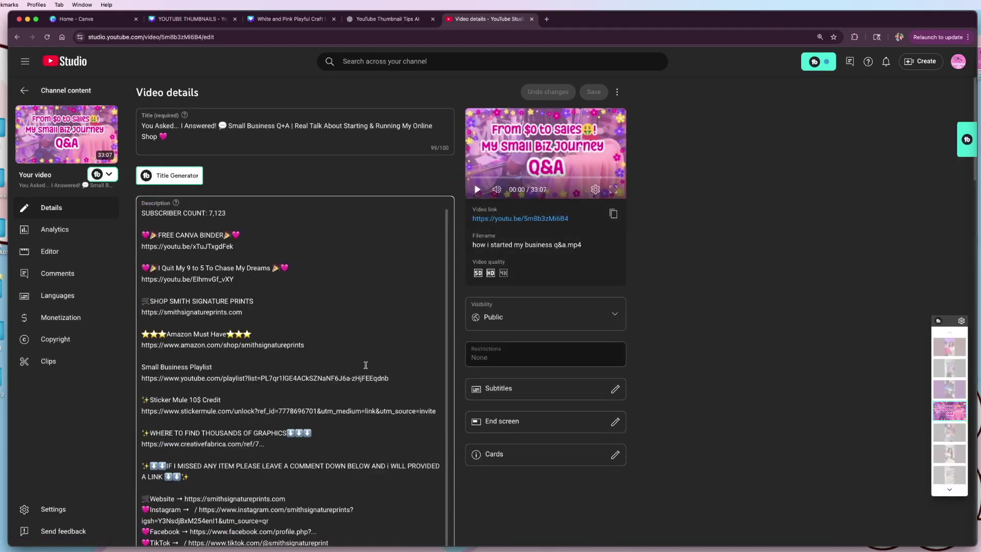
{"action": "scroll", "coordinate": [450, 394], "scroll_direction": "down", "scroll_amount": 15}
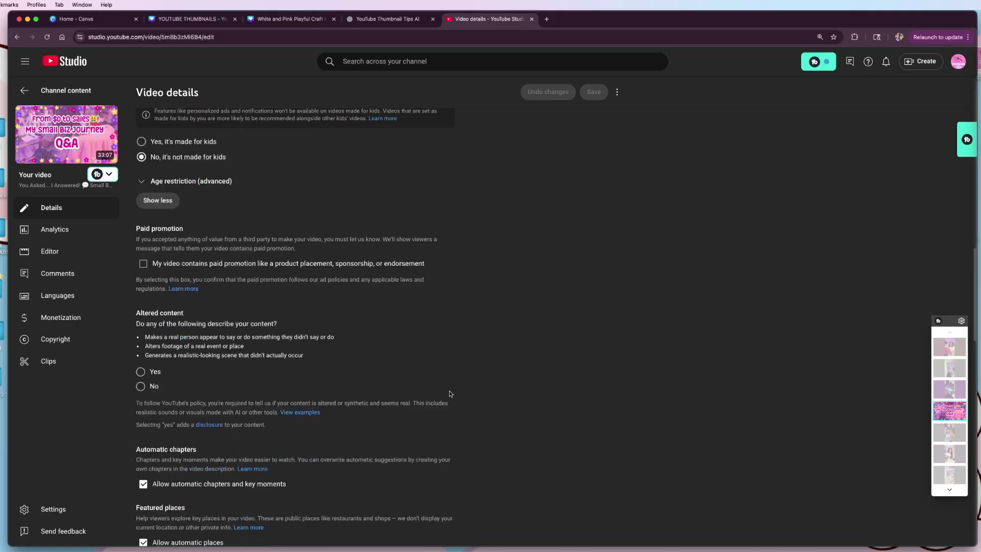
{"action": "scroll", "coordinate": [450, 393], "scroll_direction": "down", "scroll_amount": 8}
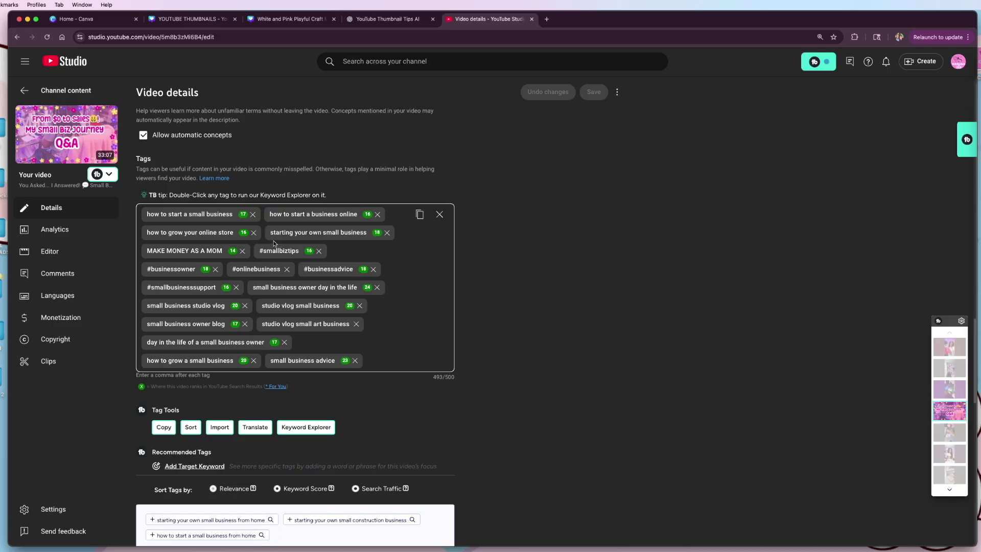
Return to the ChatGPT tab and review the drafted keyword prompt.
{"action": "key", "text": "ctrl+shift+Tab"}
{"action": "left_click_drag", "start_coordinate": [518, 480], "coordinate": [343, 433]}
{"action": "left_click", "coordinate": [510, 462]}
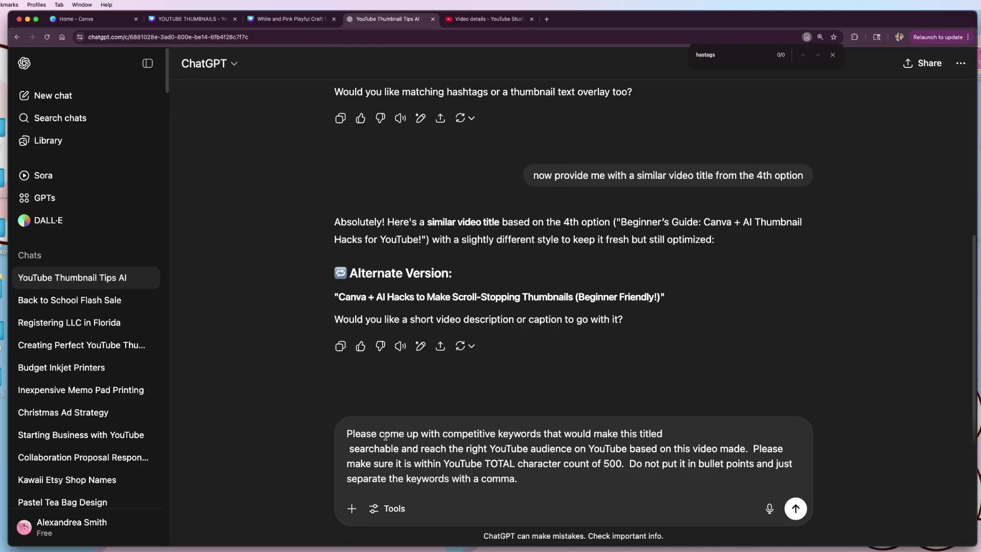
Insert title option 4, 'Beginner's Guide: Canva + AI Thumbnail Hacks for YouTube!', after 'titled' and send the prompt.
{"action": "scroll", "coordinate": [547, 364], "scroll_direction": "up", "scroll_amount": 5}
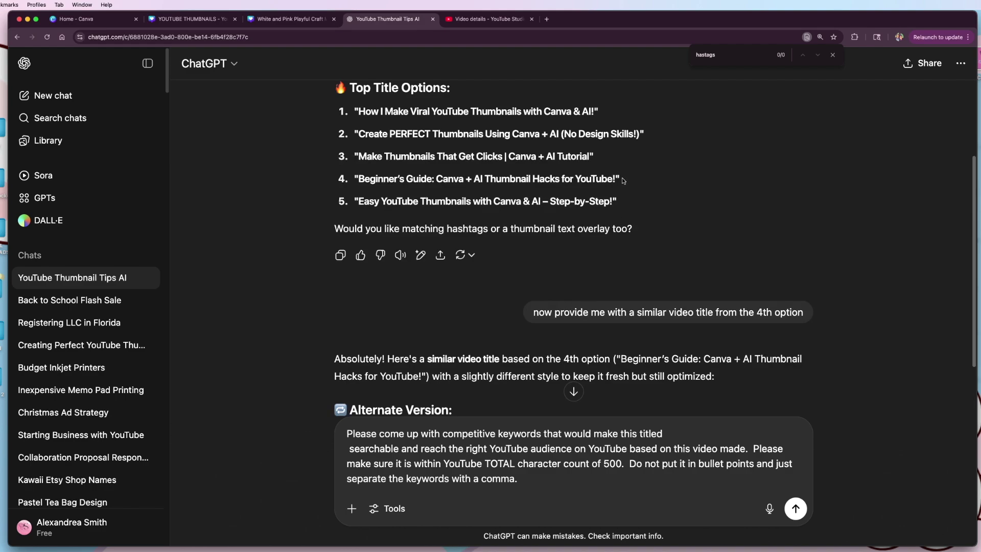
{"action": "left_click_drag", "start_coordinate": [621, 179], "coordinate": [356, 179]}
{"action": "key", "text": "cmd+c"}
{"action": "left_click", "coordinate": [681, 433]}
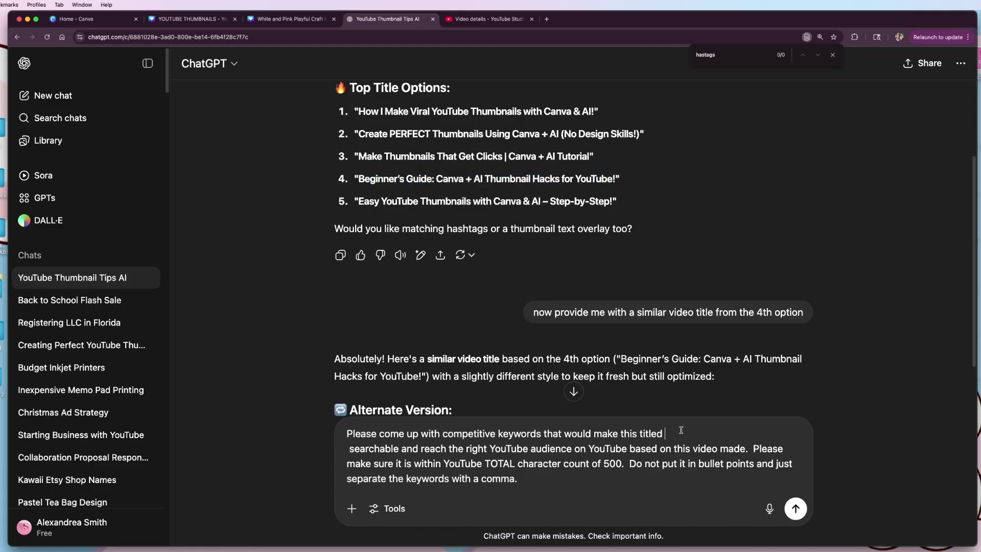
{"action": "key", "text": "cmd+v"}
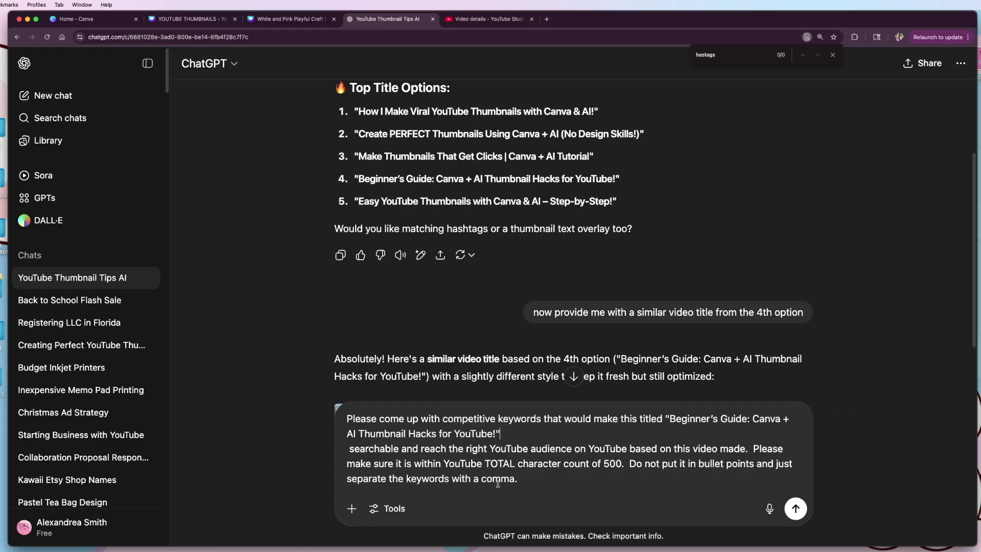
{"action": "left_click", "coordinate": [796, 508]}
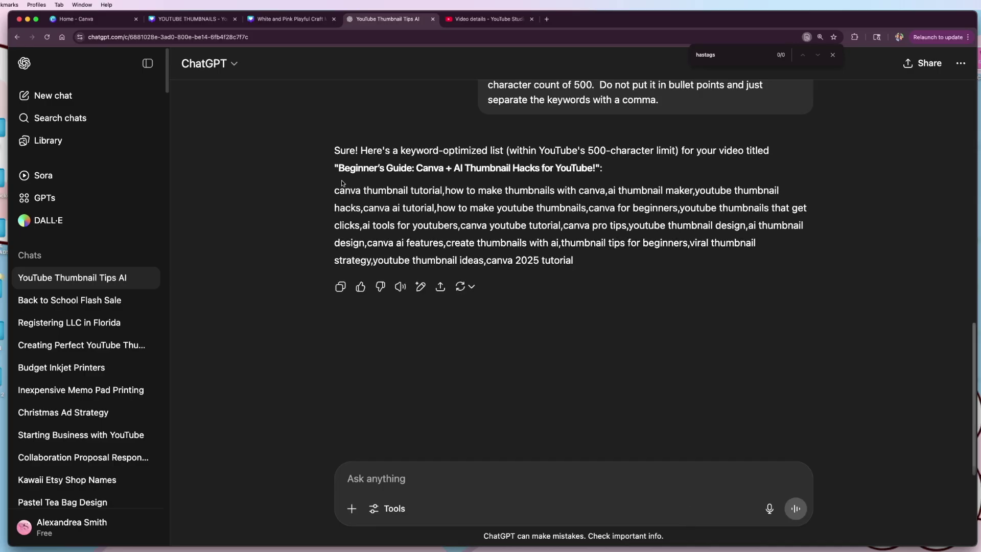
{"action": "left_click_drag", "start_coordinate": [333, 191], "coordinate": [460, 225]}
{"action": "left_click", "coordinate": [505, 254]}
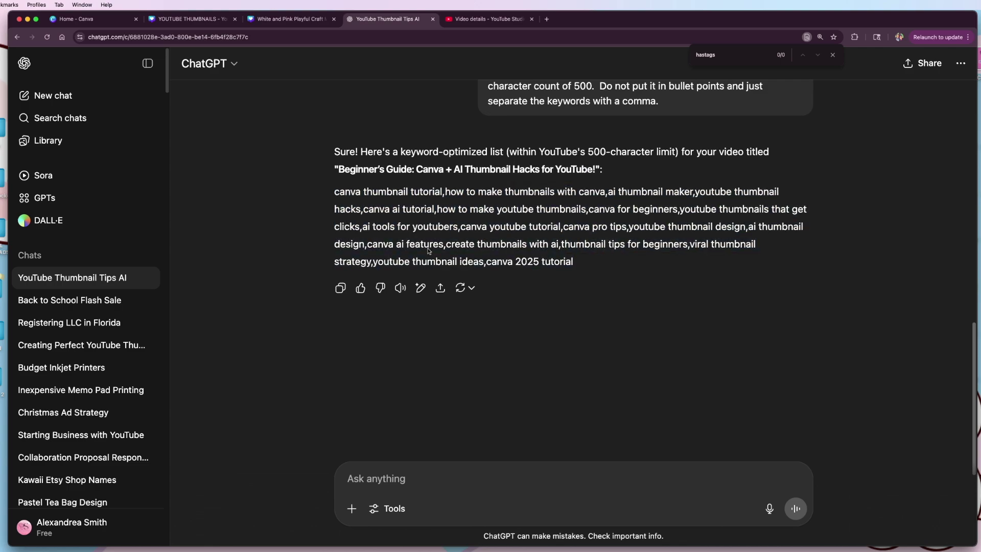
{"action": "scroll", "coordinate": [432, 249], "scroll_direction": "up", "scroll_amount": 2}
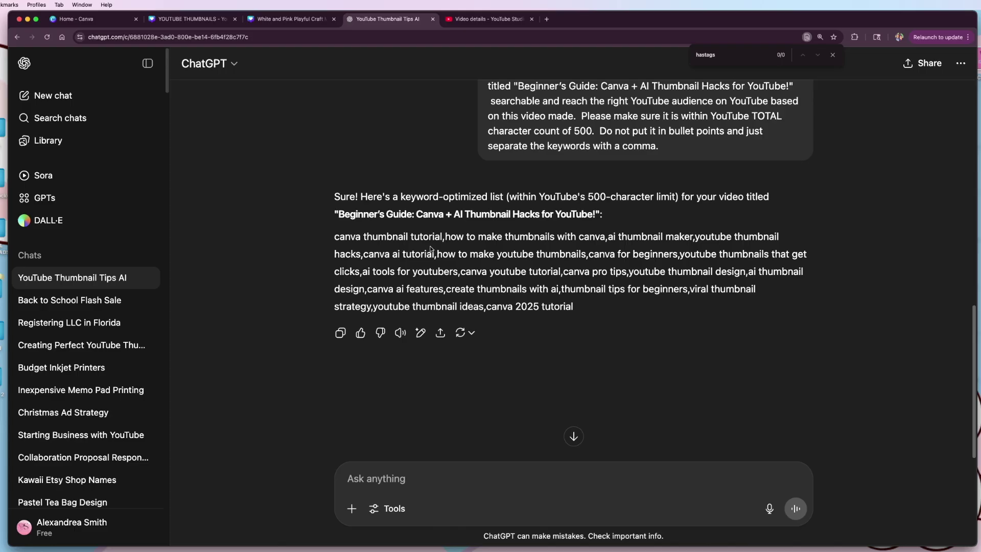
{"action": "scroll", "coordinate": [471, 303], "scroll_direction": "up", "scroll_amount": 5}
{"action": "scroll", "coordinate": [460, 319], "scroll_direction": "down", "scroll_amount": 1}
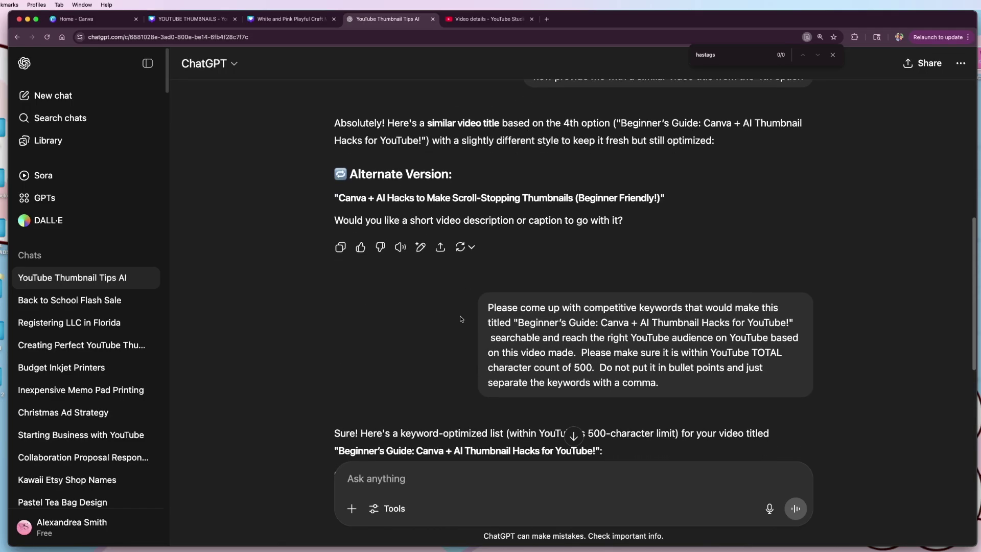
{"action": "scroll", "coordinate": [486, 331], "scroll_direction": "up", "scroll_amount": 1}
{"action": "scroll", "coordinate": [523, 208], "scroll_direction": "up", "scroll_amount": 5}
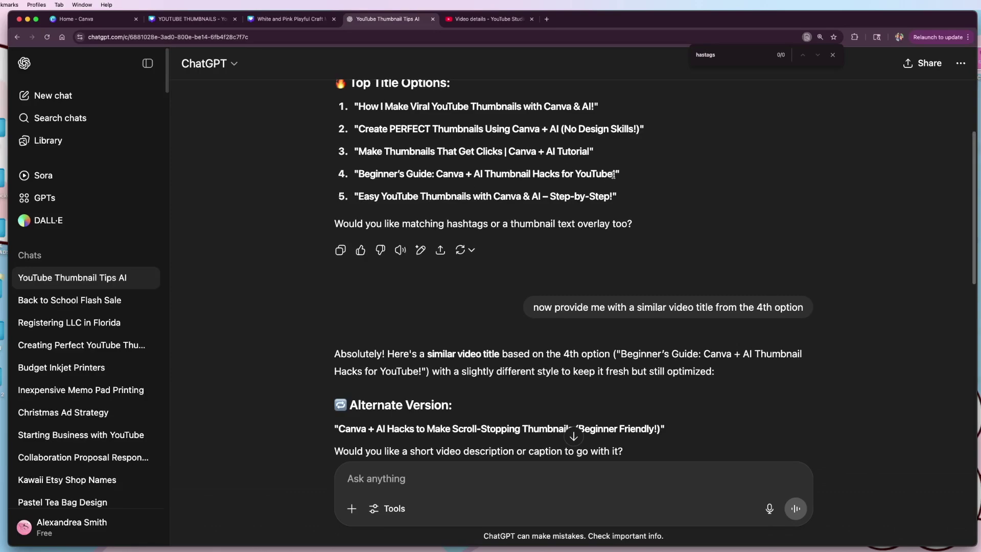
{"action": "left_click_drag", "start_coordinate": [613, 175], "coordinate": [359, 174]}
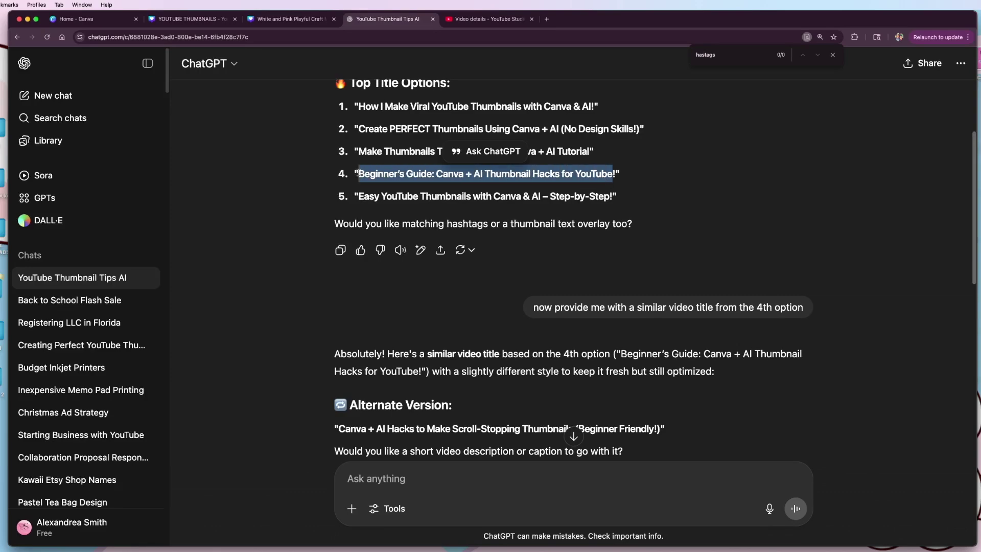
Enlarge and centre the 'Beginner's Guide', 'Canva + AI Thumbnail' and 'for YouTube' lines.
{"action": "left_click", "coordinate": [189, 19]}
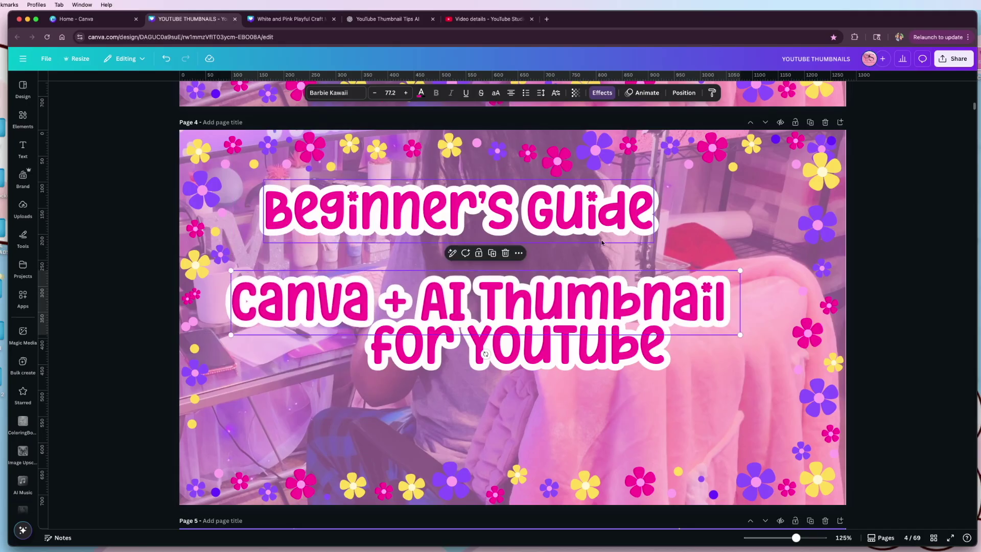
{"action": "left_click_drag", "start_coordinate": [654, 242], "coordinate": [758, 251]}
{"action": "left_click_drag", "start_coordinate": [485, 306], "coordinate": [507, 287]}
{"action": "left_click_drag", "start_coordinate": [508, 322], "coordinate": [493, 383]}
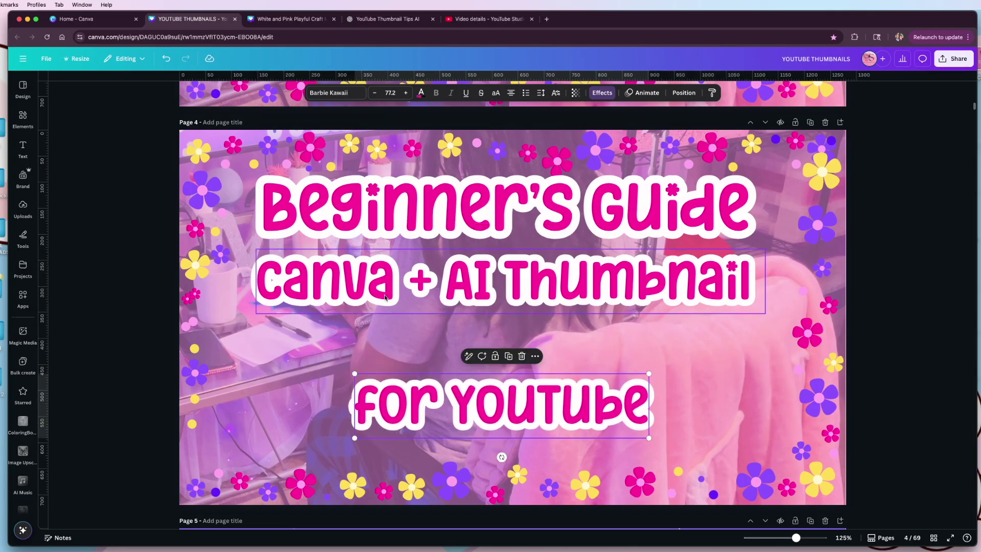
{"action": "left_click", "coordinate": [376, 277]}
{"action": "left_click_drag", "start_coordinate": [257, 314], "coordinate": [326, 323]}
{"action": "left_click_drag", "start_coordinate": [517, 284], "coordinate": [499, 278]}
{"action": "left_click_drag", "start_coordinate": [458, 393], "coordinate": [456, 340]}
{"action": "left_click_drag", "start_coordinate": [787, 181], "coordinate": [499, 383]}
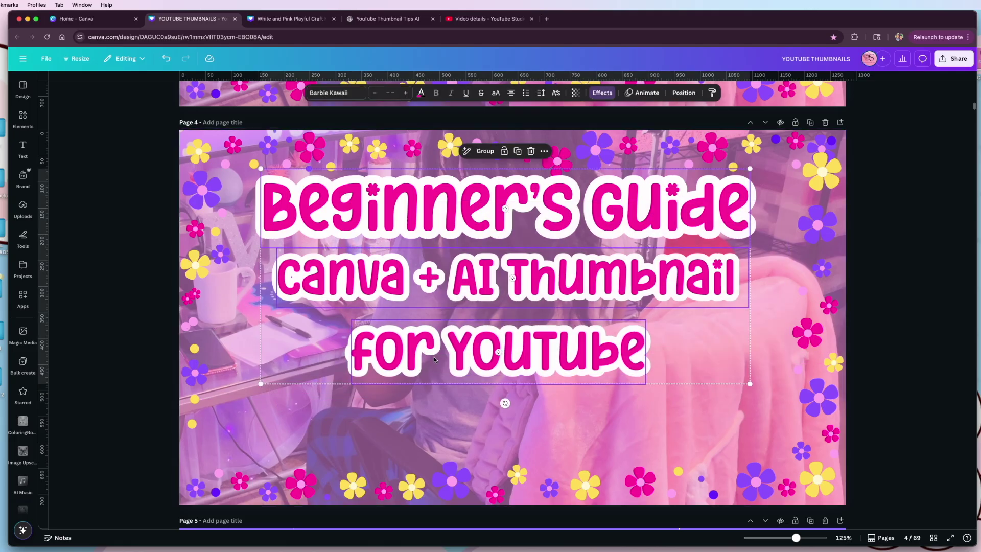
{"action": "left_click_drag", "start_coordinate": [479, 286], "coordinate": [495, 317]}
Delete the background photo to leave the plain pink flowered background.
{"action": "left_click", "coordinate": [282, 412]}
{"action": "key", "text": "Delete"}
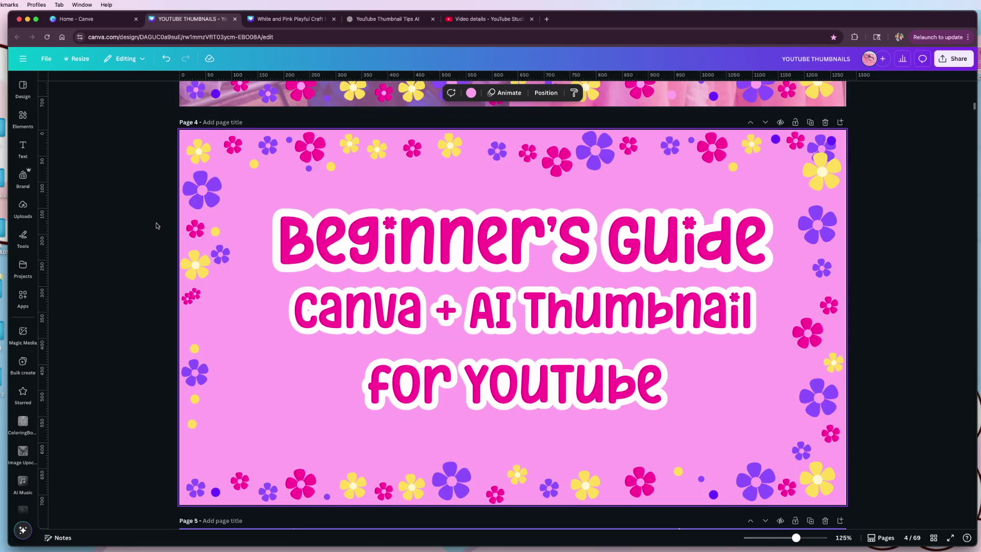
{"action": "left_click", "coordinate": [23, 148]}
{"action": "left_click", "coordinate": [23, 120]}
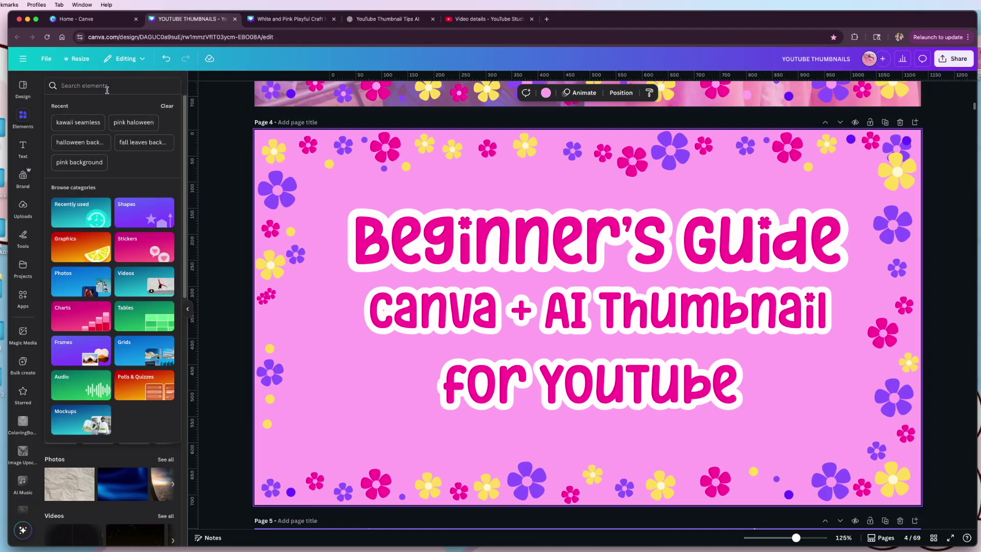
Search 'youtube icon' graphics and place the red play-button logo at the page's lower left.
{"action": "type", "text": "youtube"}
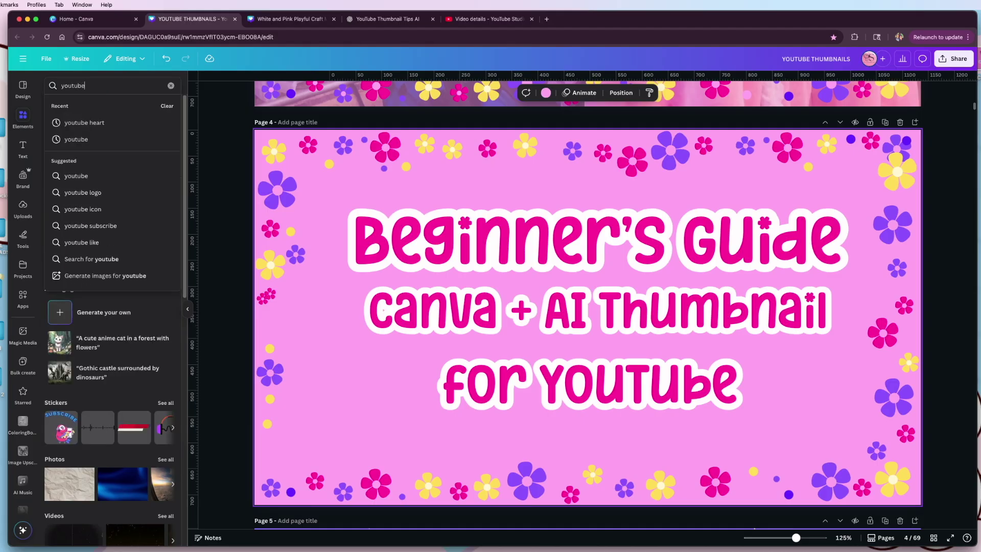
{"action": "key", "text": "Return"}
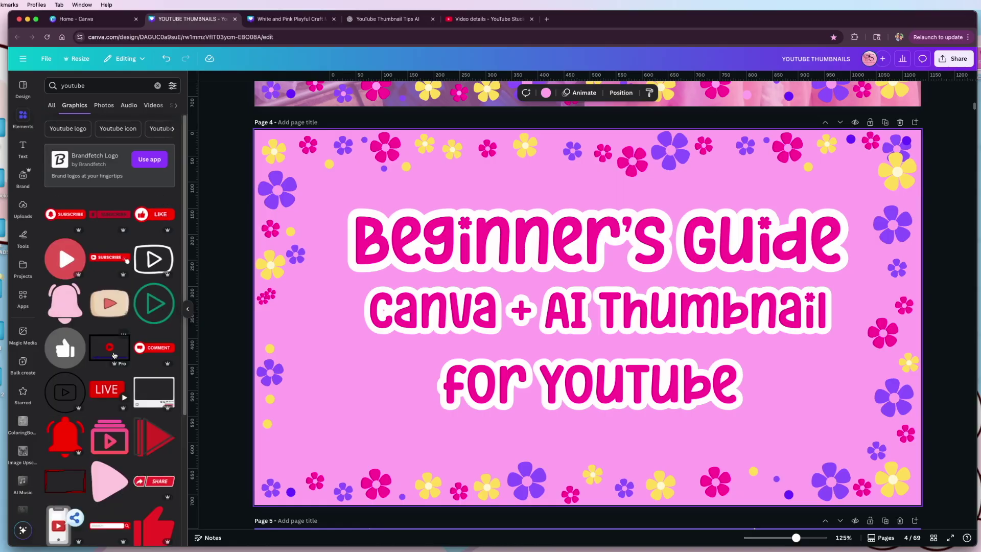
{"action": "left_click", "coordinate": [92, 85]}
{"action": "type", "text": "icon"}
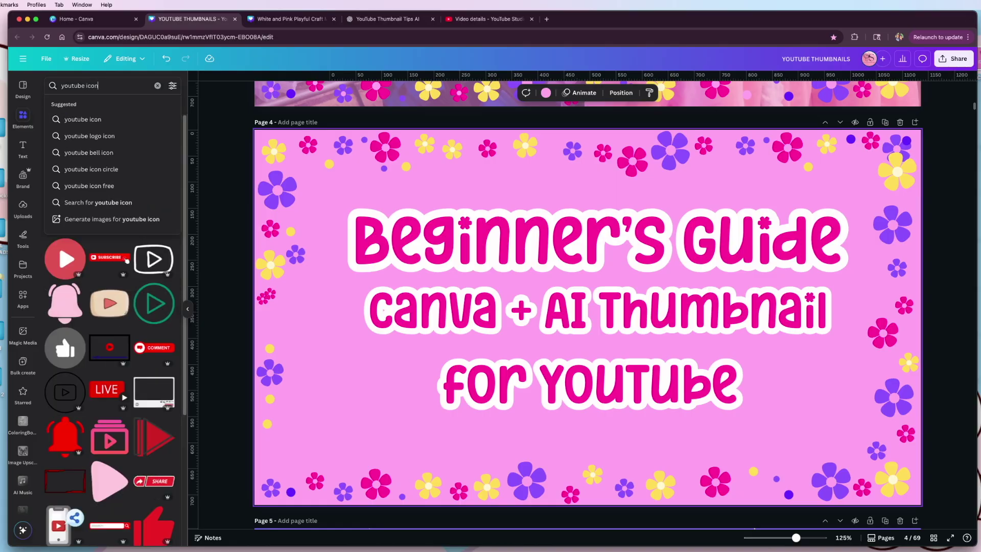
{"action": "key", "text": "Return"}
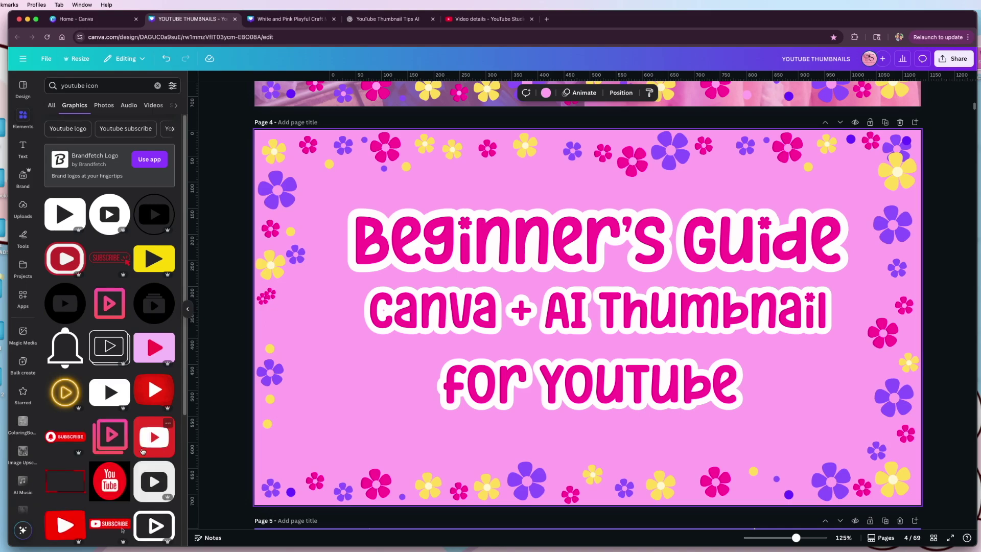
{"action": "scroll", "coordinate": [142, 450], "scroll_direction": "down", "scroll_amount": 2}
{"action": "scroll", "coordinate": [142, 451], "scroll_direction": "down", "scroll_amount": 2}
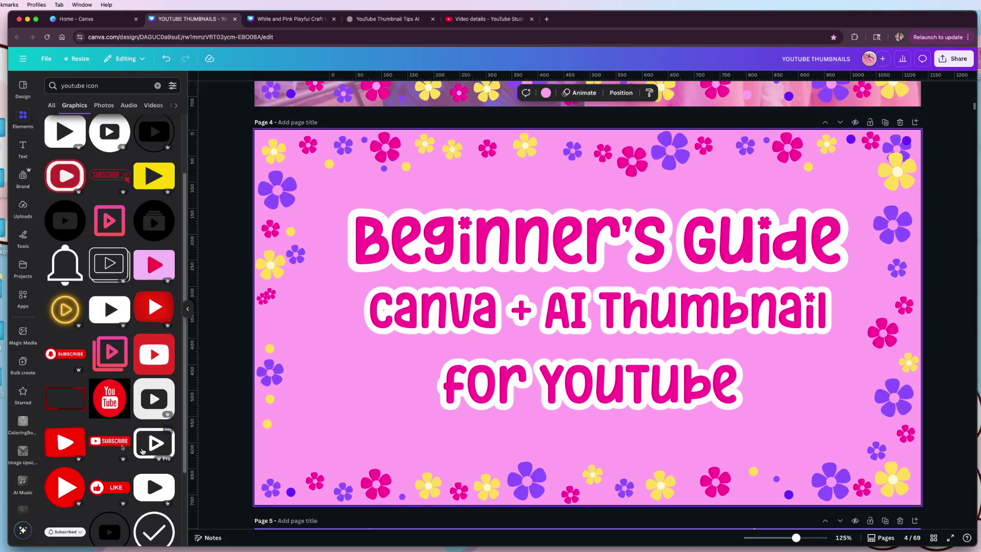
{"action": "scroll", "coordinate": [143, 451], "scroll_direction": "down", "scroll_amount": 1}
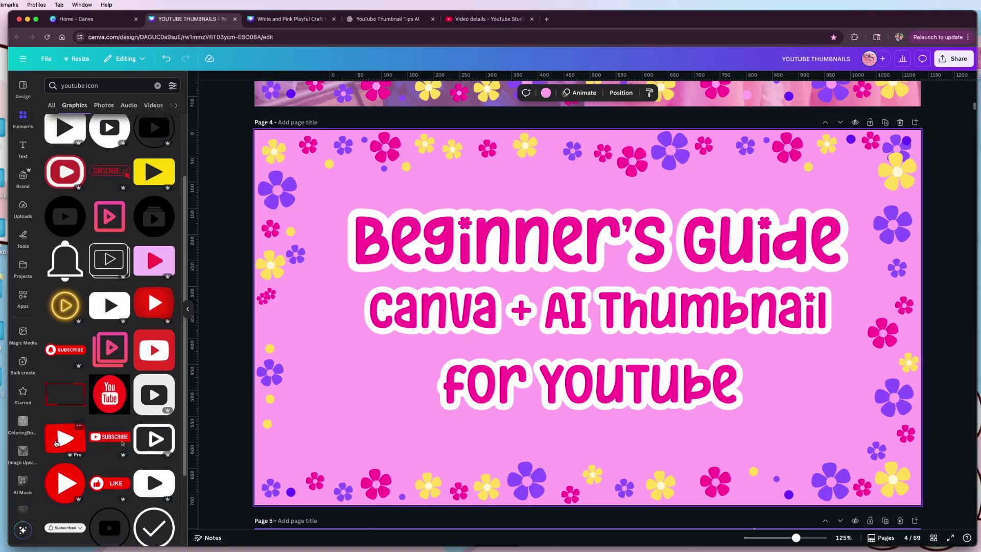
{"action": "left_click_drag", "start_coordinate": [56, 442], "coordinate": [347, 399]}
Add the round Canva logo at 136x136 and align it level with the YouTube logo.
{"action": "type", "text": "c"}
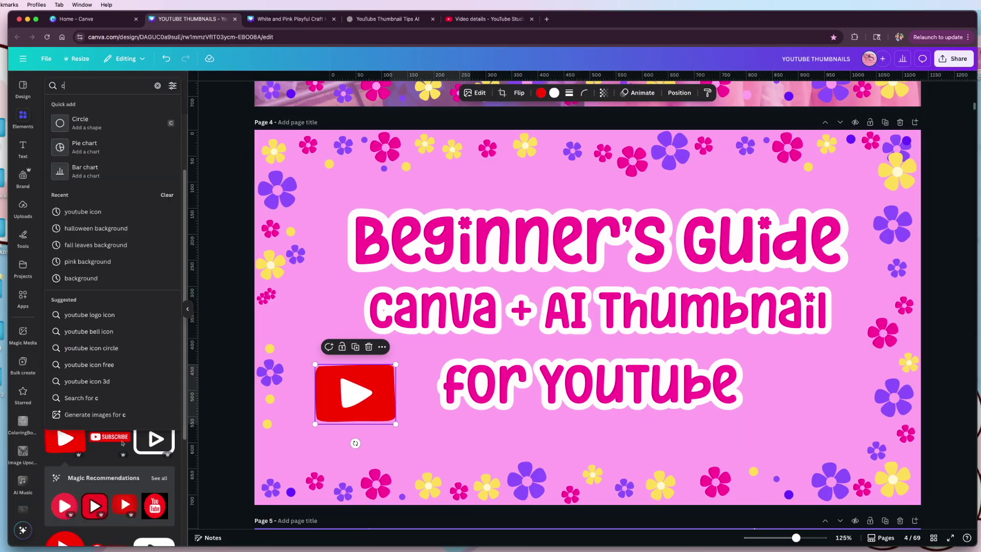
{"action": "type", "text": "anva"}
{"action": "key", "text": "Return"}
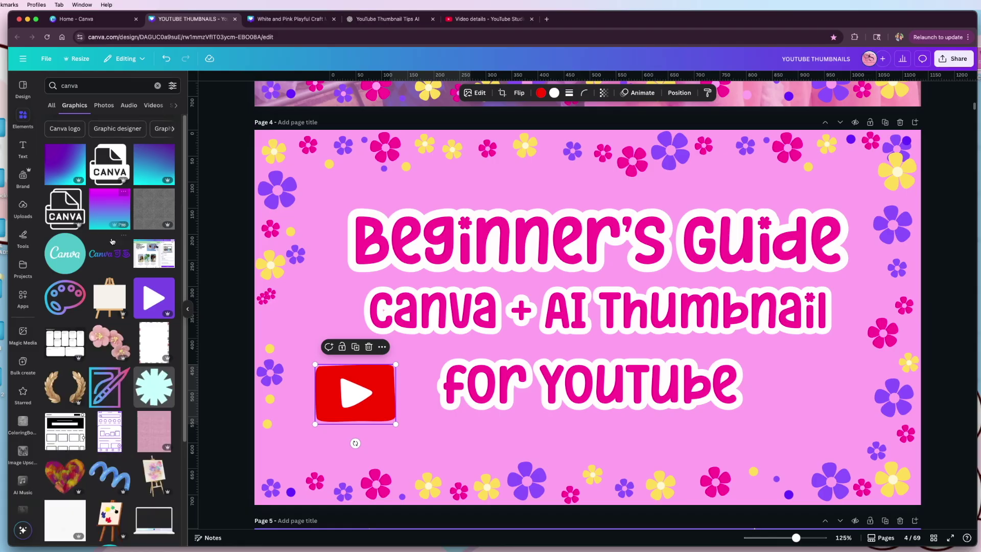
{"action": "left_click", "coordinate": [102, 85]}
{"action": "type", "text": "icon"}
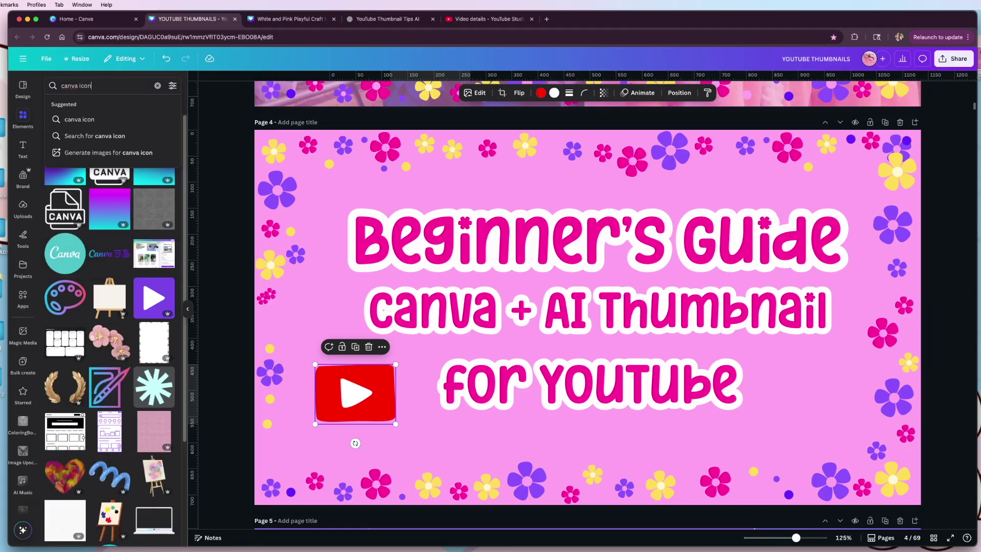
{"action": "key", "text": "Return"}
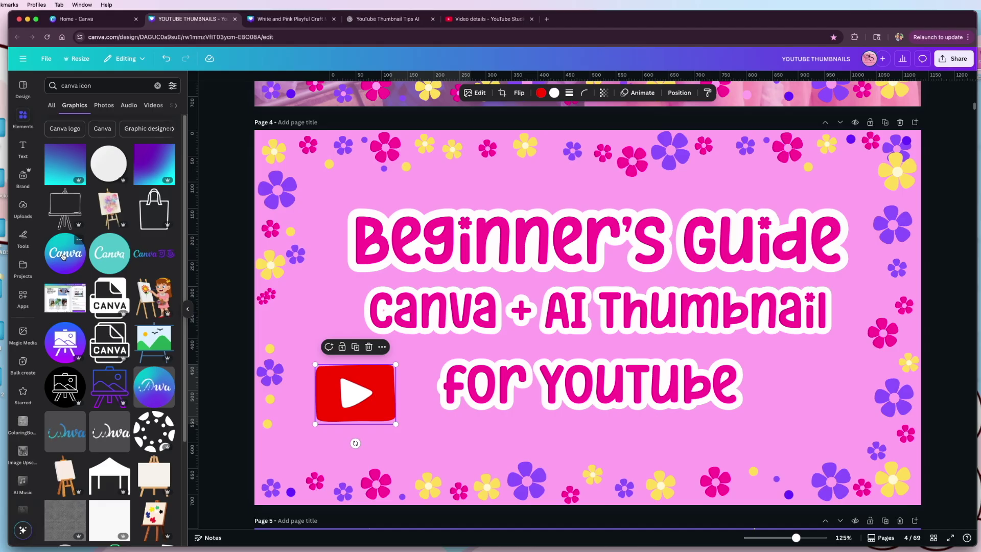
{"action": "left_click_drag", "start_coordinate": [62, 256], "coordinate": [773, 434]}
{"action": "left_click_drag", "start_coordinate": [643, 322], "coordinate": [738, 410]}
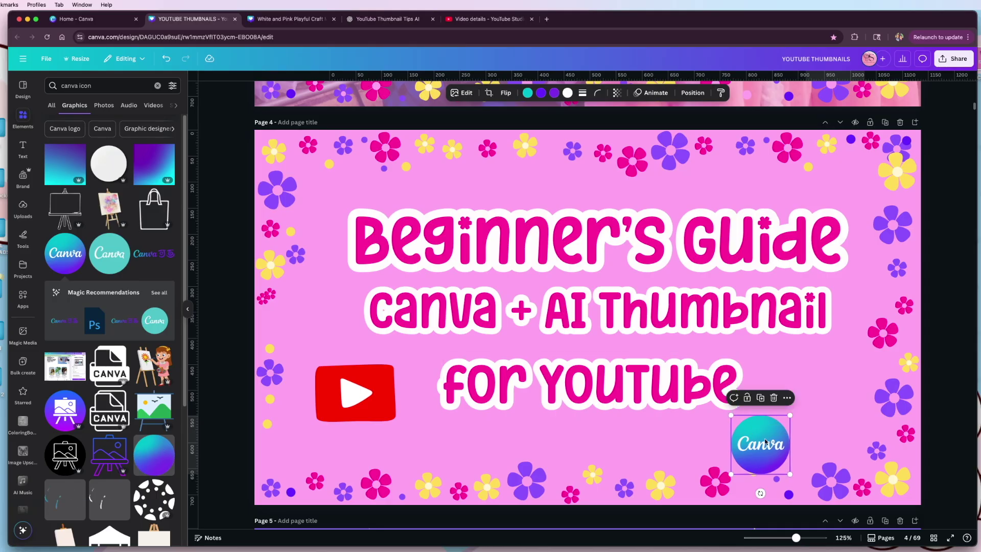
{"action": "left_click_drag", "start_coordinate": [764, 443], "coordinate": [785, 381]}
{"action": "left_click_drag", "start_coordinate": [810, 412], "coordinate": [823, 423]}
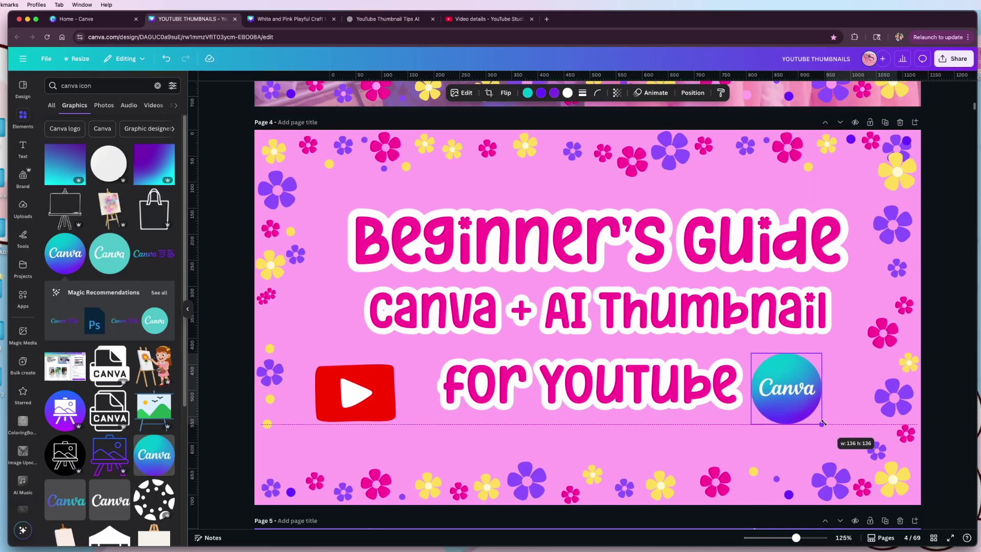
{"action": "left_click_drag", "start_coordinate": [342, 379], "coordinate": [367, 370]}
{"action": "left_click", "coordinate": [802, 393]}
{"action": "left_click_drag", "start_coordinate": [803, 393], "coordinate": [803, 389]}
Search the graphics for 'chatgpt icon' and browse the results.
{"action": "triple_click", "coordinate": [89, 87]}
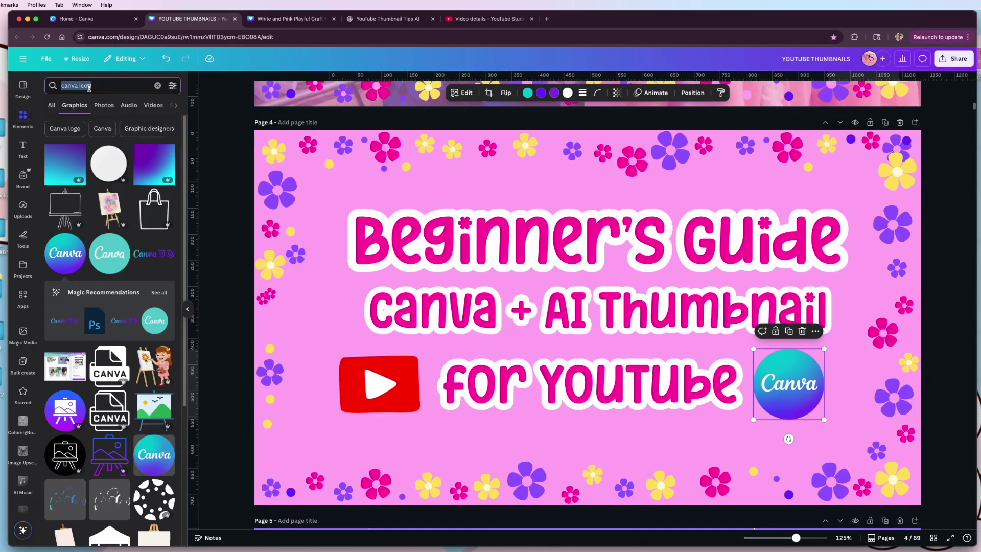
{"action": "type", "text": "chatgp"}
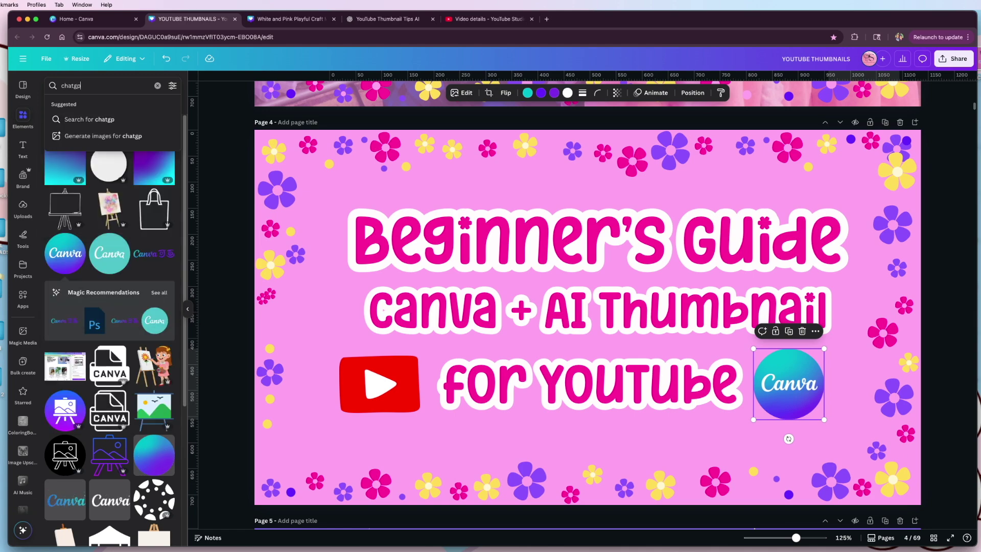
{"action": "type", "text": "t icon"}
{"action": "key", "text": "Return"}
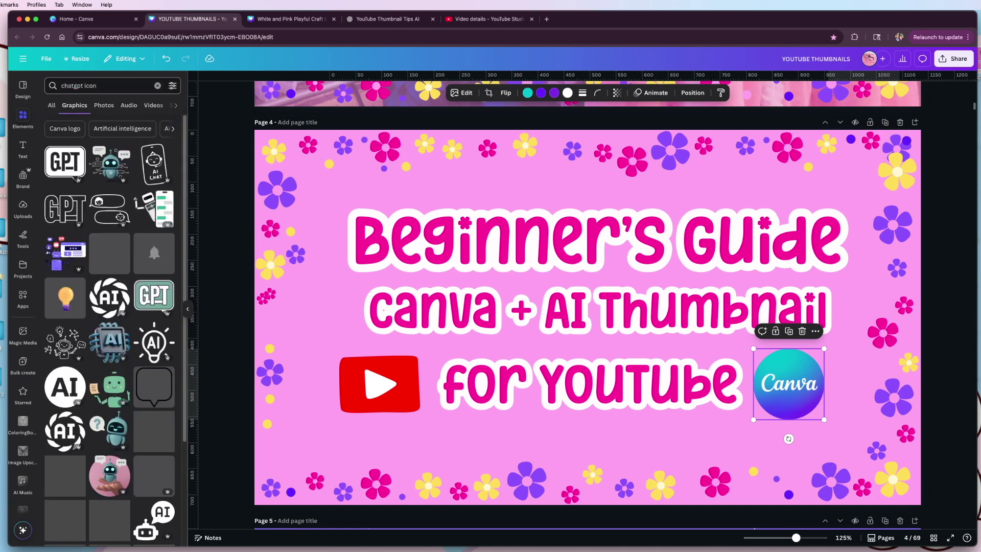
{"action": "scroll", "coordinate": [123, 321], "scroll_direction": "down", "scroll_amount": 5}
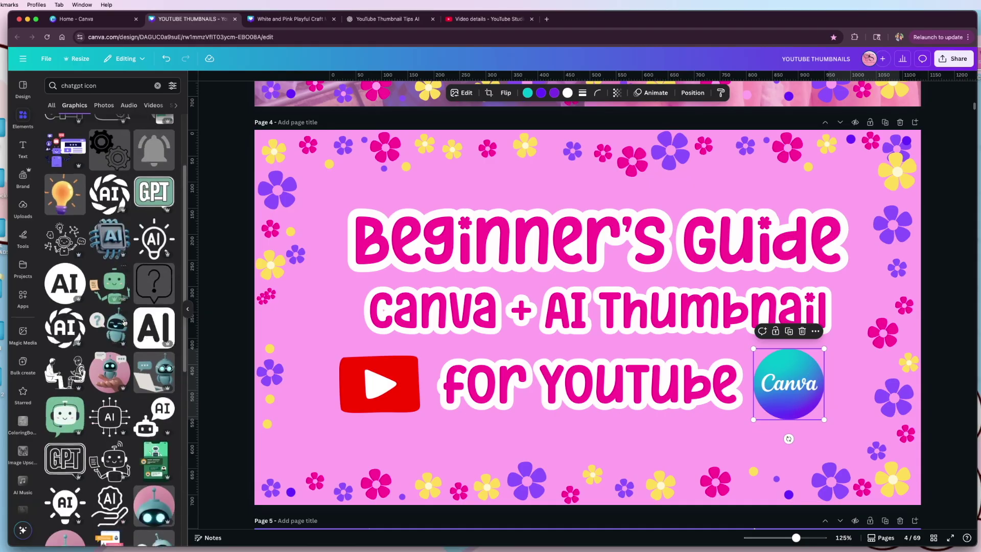
{"action": "scroll", "coordinate": [124, 321], "scroll_direction": "down", "scroll_amount": 10}
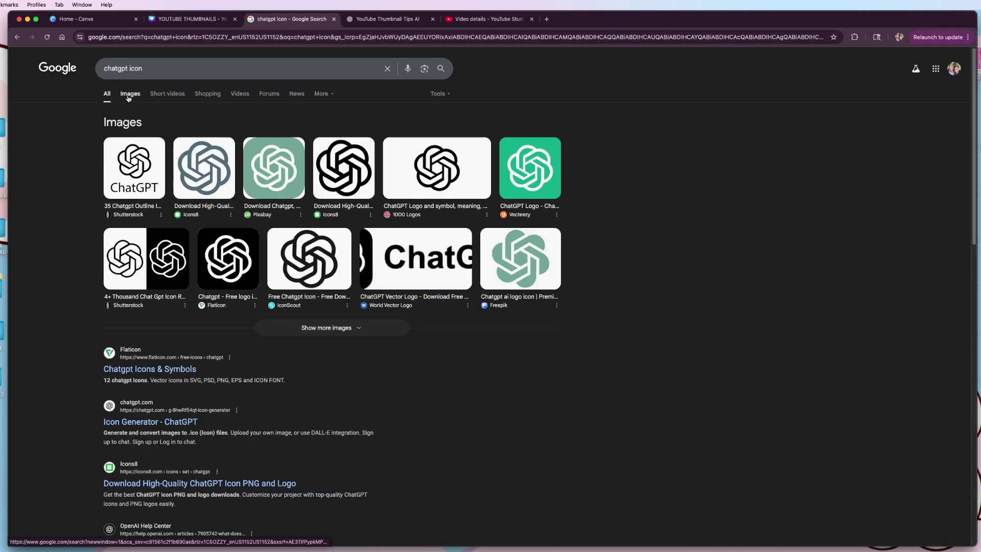
Copy the black Wikimedia ChatGPT logo from Google image results for 'chatgpt symbol'.
{"action": "left_click", "coordinate": [129, 94]}
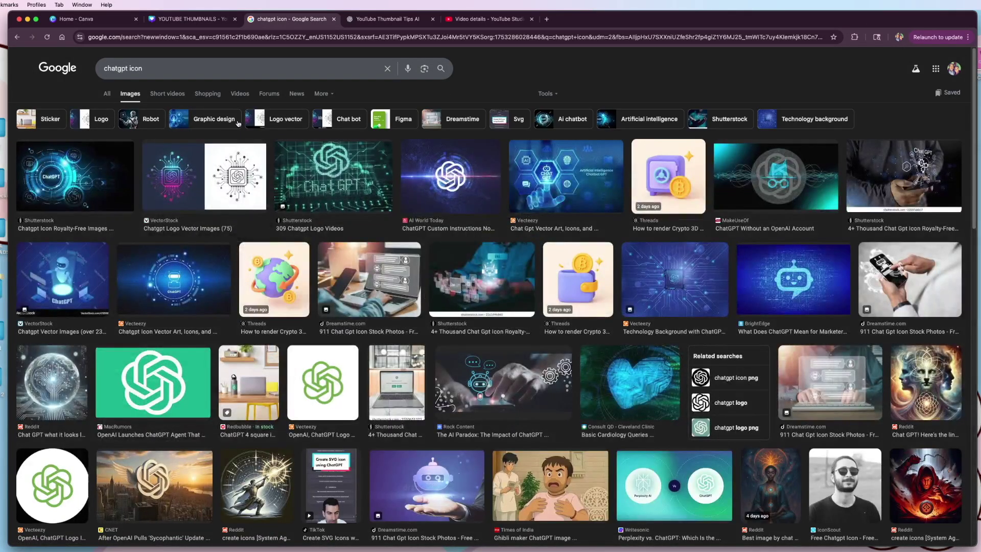
{"action": "left_click", "coordinate": [171, 62]}
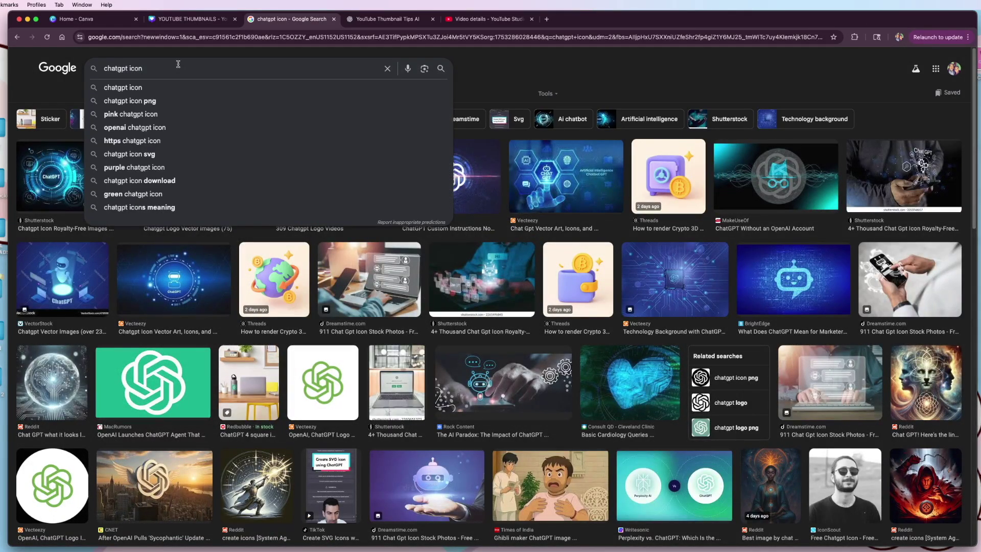
{"action": "key", "text": "Return"}
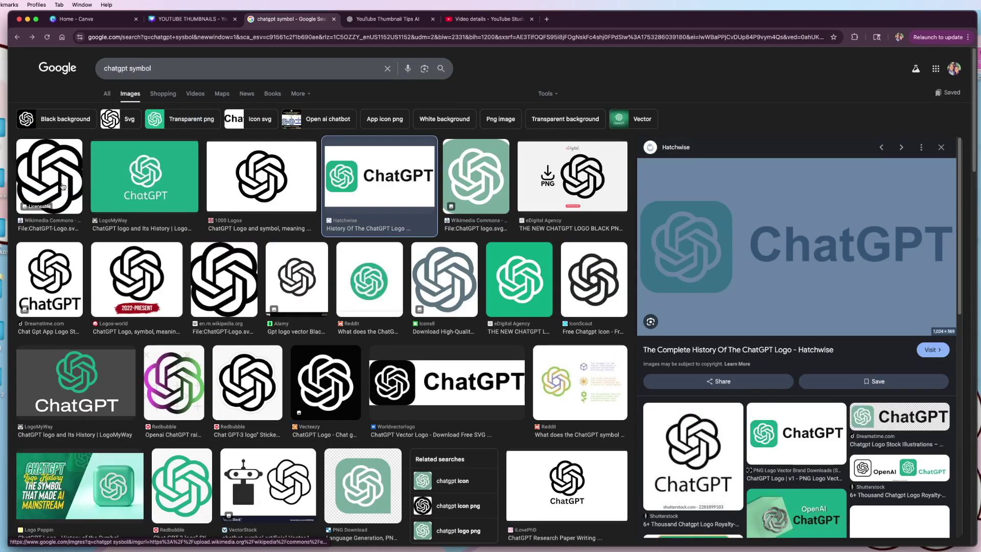
{"action": "left_click", "coordinate": [58, 185]}
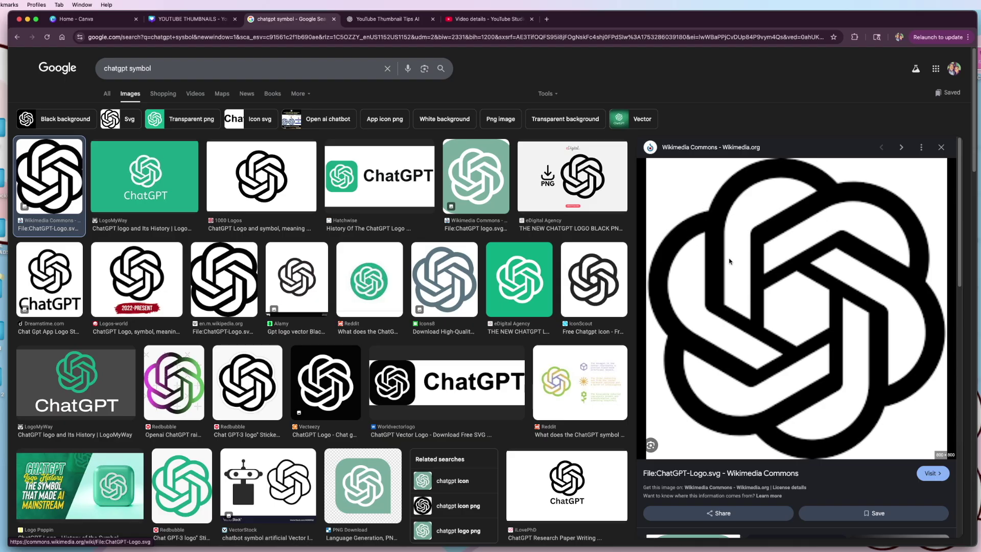
{"action": "right_click", "coordinate": [729, 260]}
{"action": "left_click", "coordinate": [762, 351]}
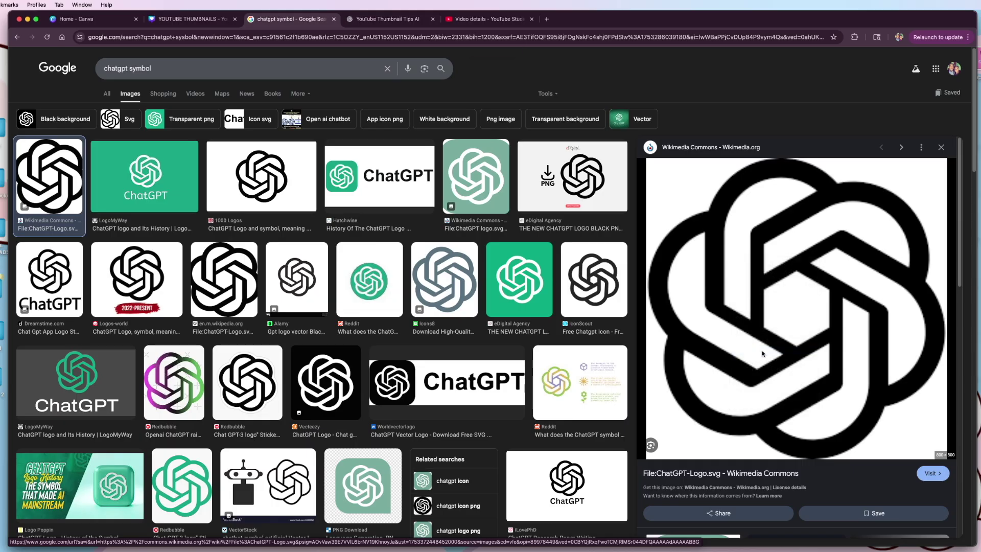
{"action": "left_click", "coordinate": [190, 19]}
Paste the ChatGPT logo at the thumbnail's lower left and strip its white background with BG Remover.
{"action": "right_click", "coordinate": [519, 198]}
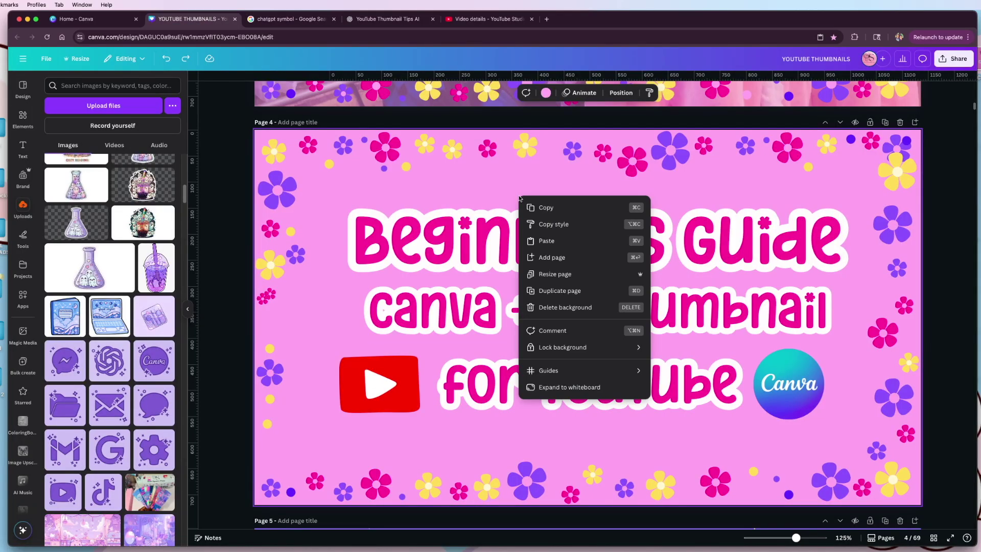
{"action": "left_click", "coordinate": [544, 241]}
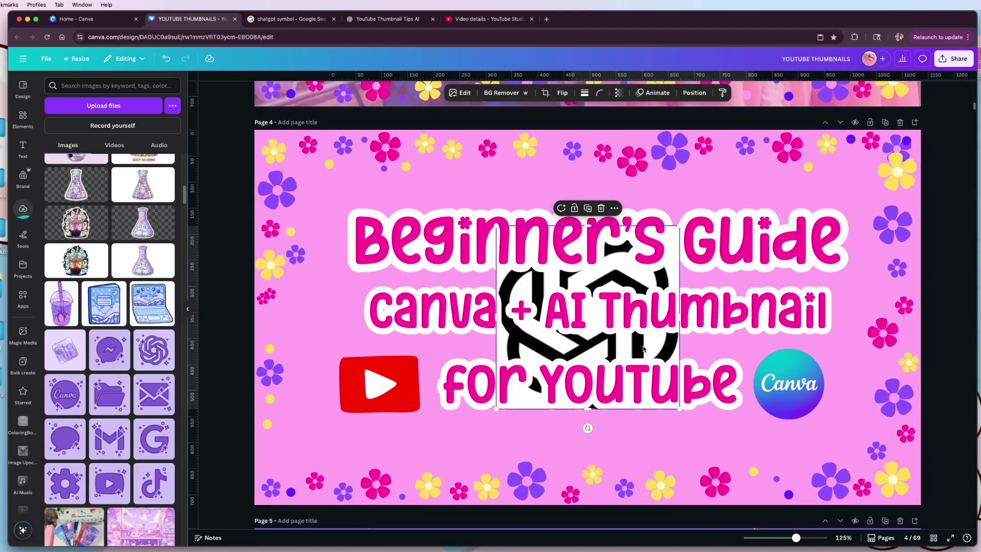
{"action": "left_click_drag", "start_coordinate": [643, 349], "coordinate": [430, 417]}
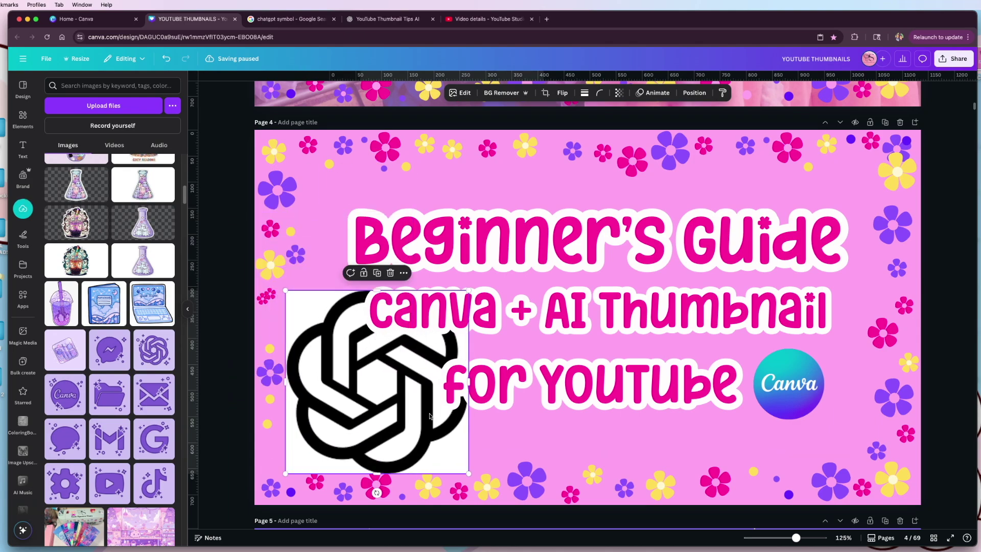
{"action": "mouse_move", "coordinate": [351, 344]}
{"action": "left_mouse_down"}
{"action": "mouse_move", "coordinate": [366, 355]}
{"action": "mouse_move", "coordinate": [352, 340]}
{"action": "mouse_move", "coordinate": [339, 347]}
{"action": "left_mouse_up"}
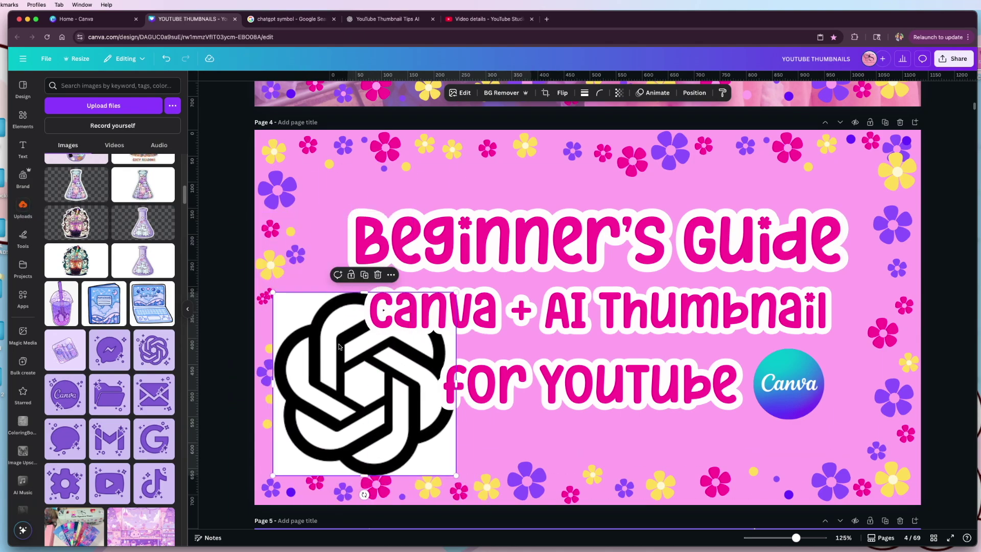
{"action": "left_click", "coordinate": [502, 92]}
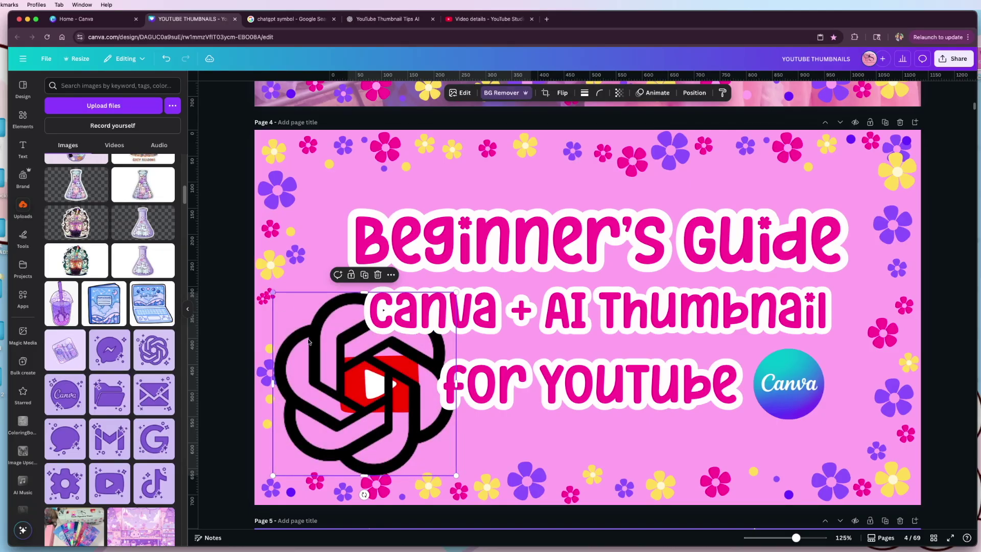
{"action": "mouse_move", "coordinate": [308, 342]}
{"action": "left_mouse_down"}
{"action": "mouse_move", "coordinate": [273, 322]}
{"action": "mouse_move", "coordinate": [324, 342]}
{"action": "left_mouse_up"}
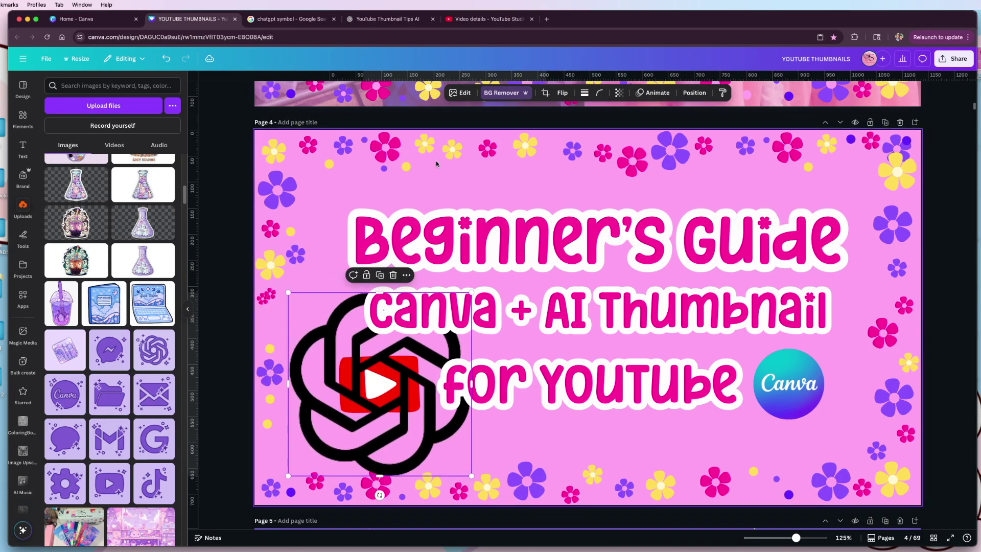
Upscale the ChatGPT logo 16x, add the copy to the design, and delete the original low-res logo.
{"action": "left_click", "coordinate": [461, 93]}
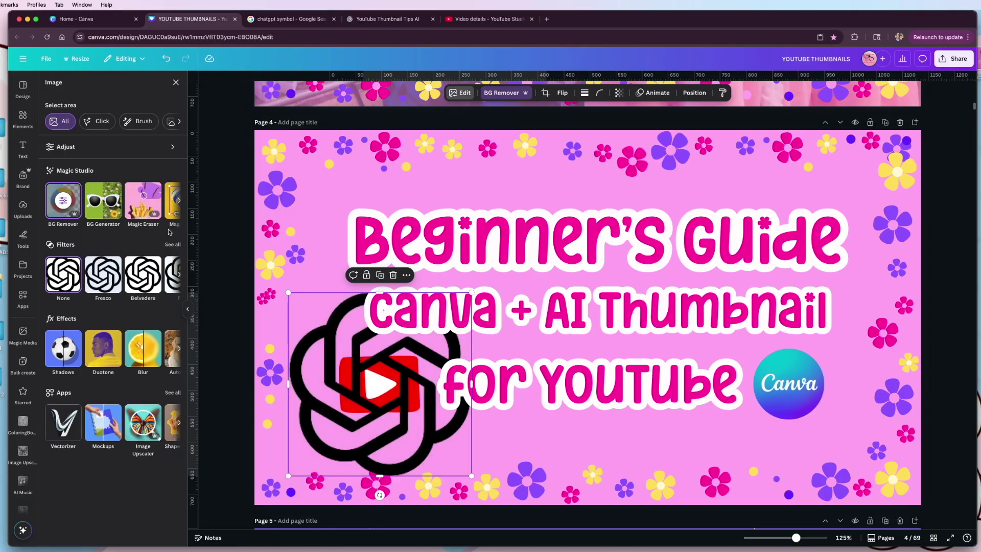
{"action": "left_click", "coordinate": [140, 425]}
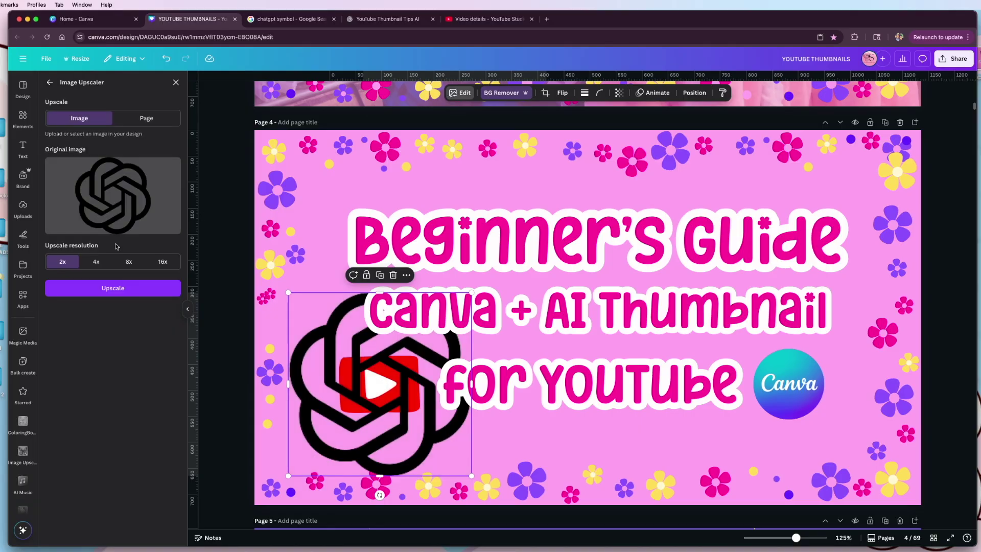
{"action": "left_click", "coordinate": [163, 262]}
{"action": "left_click", "coordinate": [112, 288]}
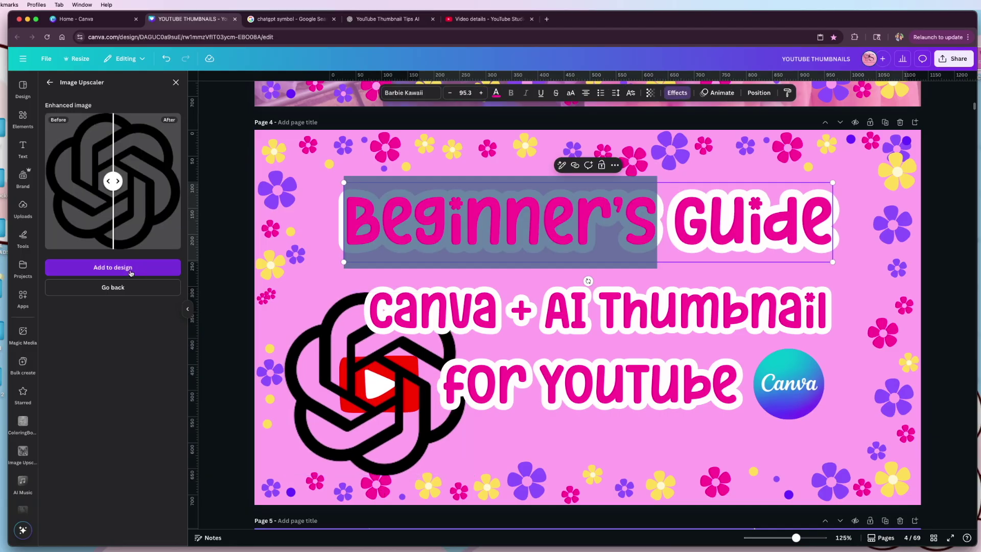
{"action": "left_click", "coordinate": [131, 270]}
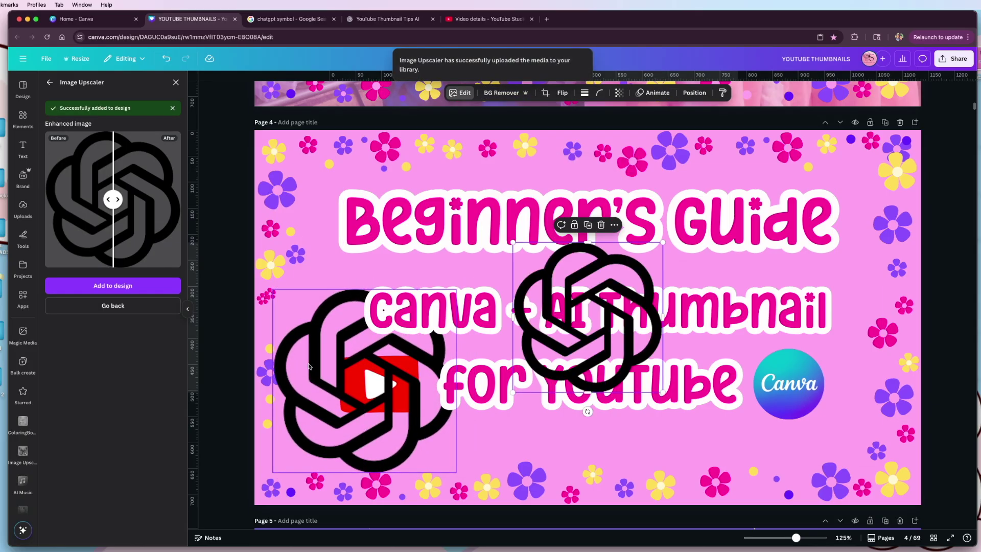
{"action": "left_click", "coordinate": [356, 387]}
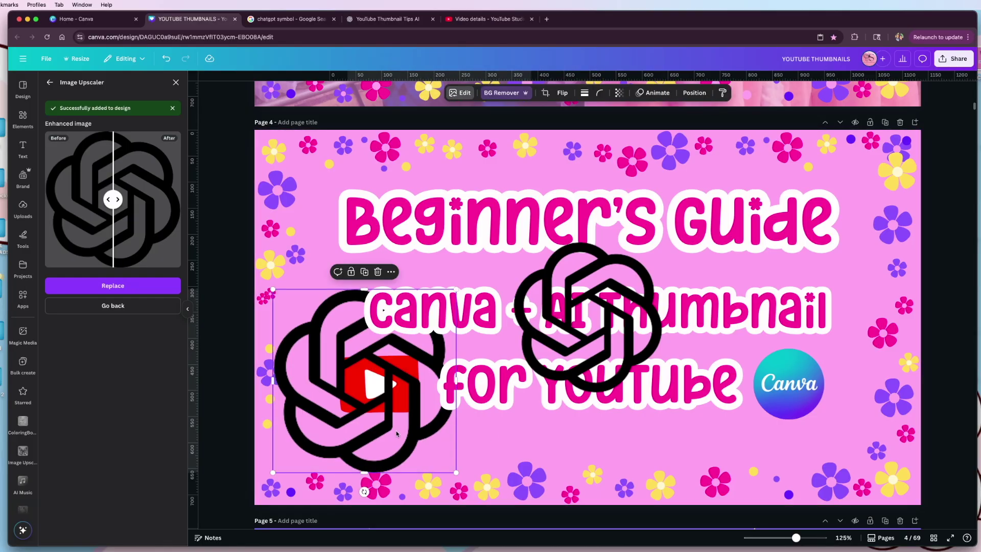
{"action": "left_click", "coordinate": [378, 271]}
Move the upscaled ChatGPT logo to the lower left and raise the 'Canva + AI Thumbnail' and 'for YouTube' lines.
{"action": "left_click", "coordinate": [548, 316]}
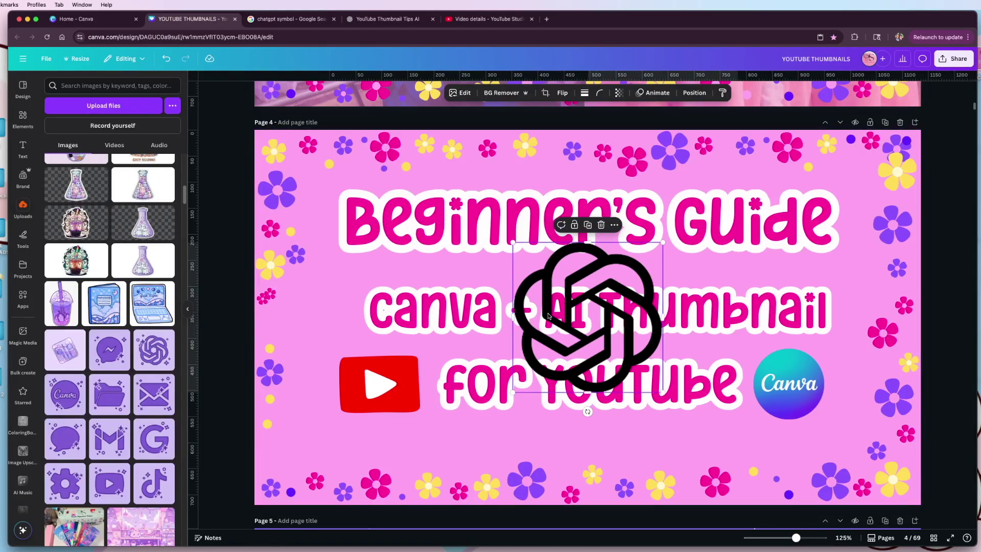
{"action": "left_click_drag", "start_coordinate": [548, 316], "coordinate": [311, 408]}
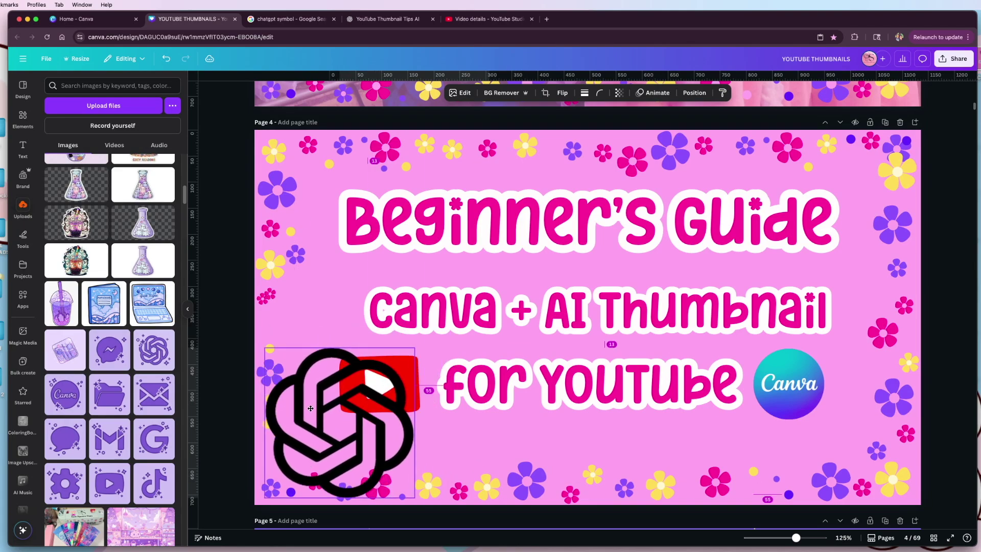
{"action": "left_click_drag", "start_coordinate": [453, 313], "coordinate": [447, 288]}
{"action": "left_click_drag", "start_coordinate": [529, 376], "coordinate": [507, 342]}
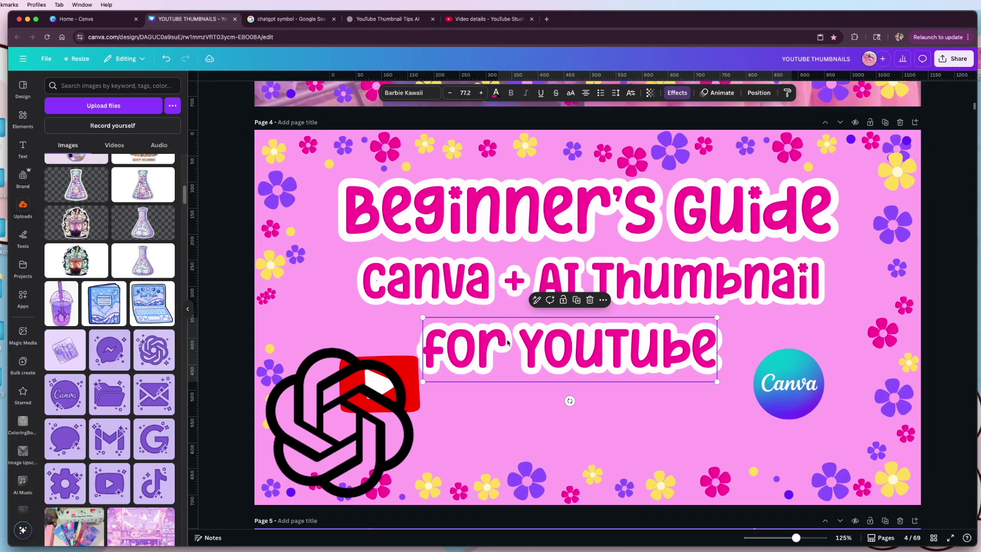
{"action": "left_click", "coordinate": [580, 406]}
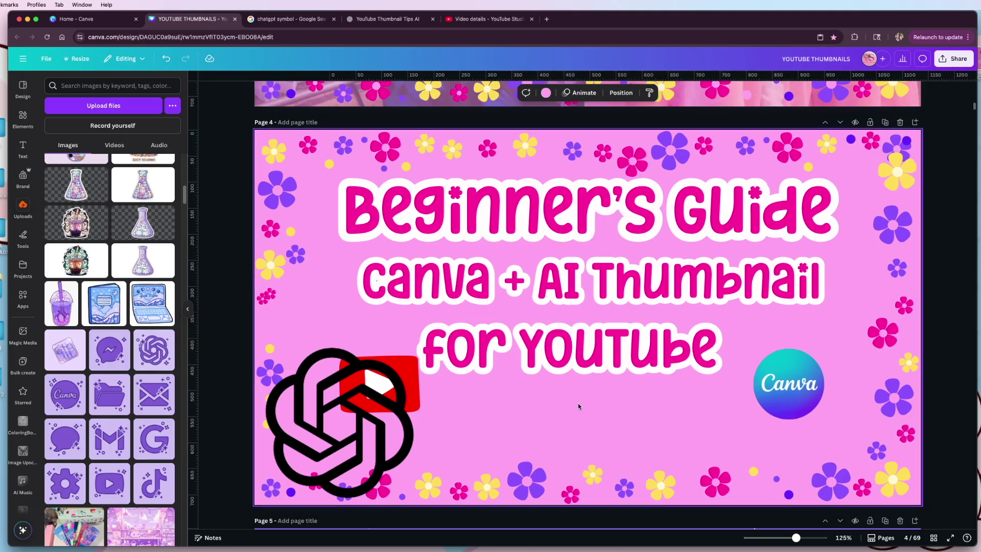
Enter the Beginner's Guide title text and select the word 'Beginner's' for rewording.
{"action": "left_click", "coordinate": [526, 222]}
{"action": "left_click", "coordinate": [526, 223]}
{"action": "double_click", "coordinate": [526, 223]}
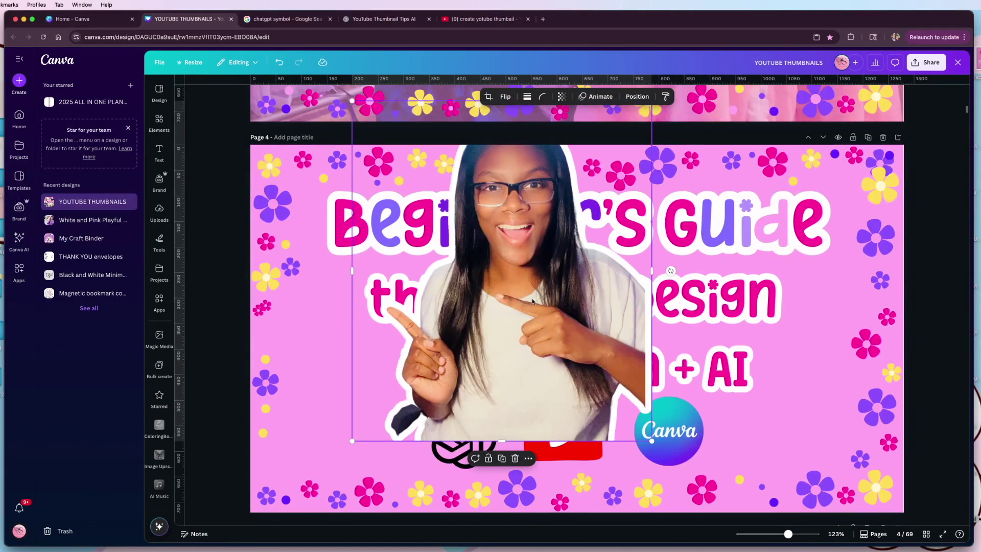
Flip the creator photo horizontally, shrink it, and set it in the bottom-left corner.
{"action": "left_click_drag", "start_coordinate": [533, 301], "coordinate": [393, 375]}
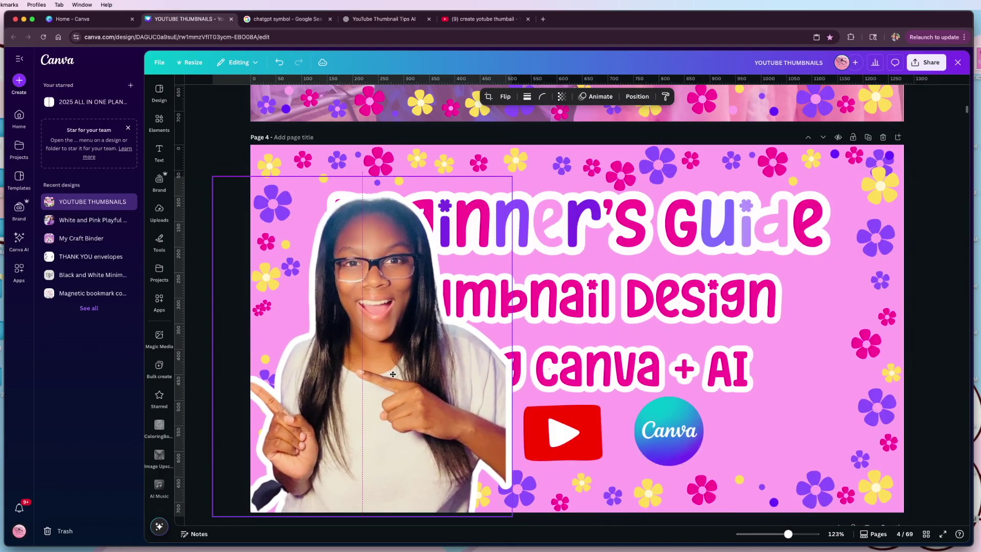
{"action": "left_click", "coordinate": [505, 96]}
{"action": "left_click", "coordinate": [511, 118]}
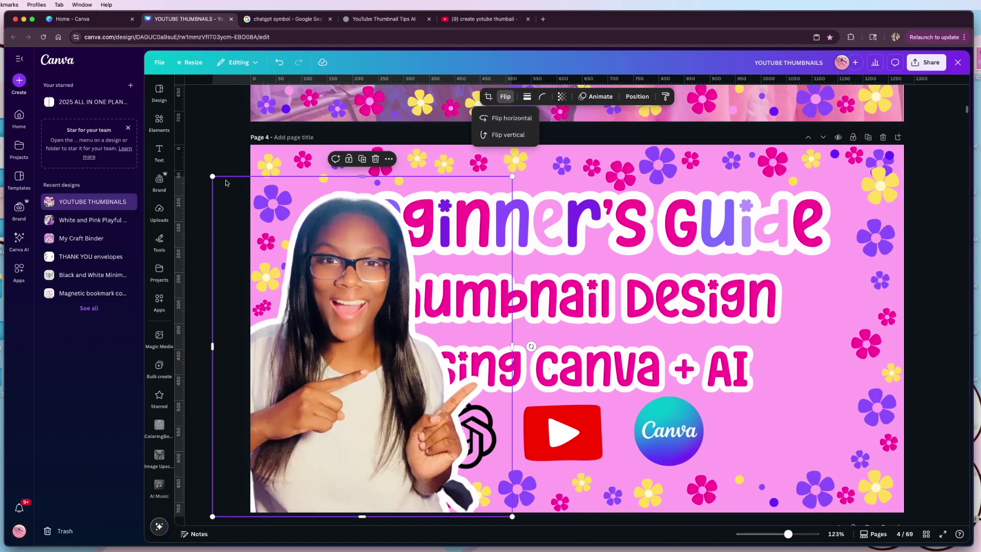
{"action": "left_click_drag", "start_coordinate": [214, 175], "coordinate": [309, 286]}
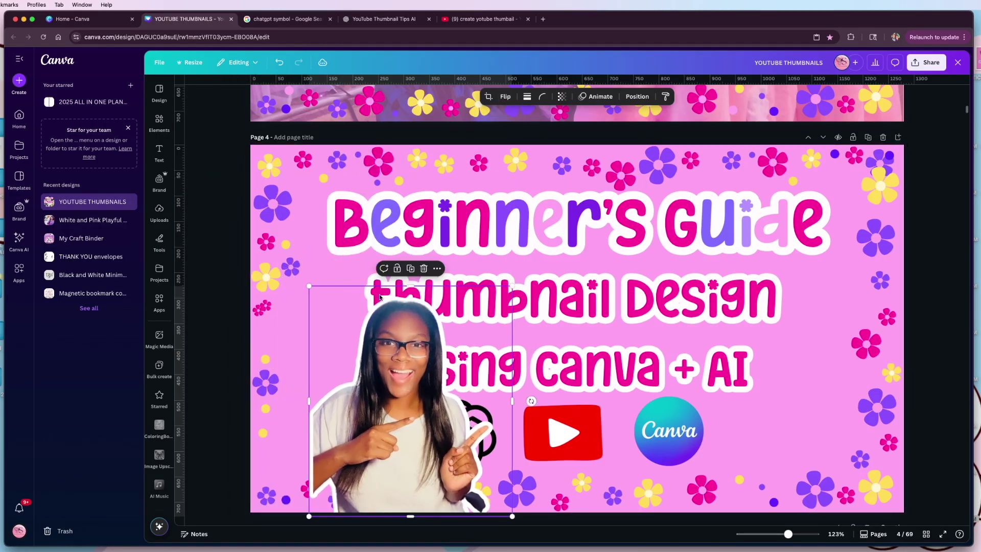
{"action": "left_click_drag", "start_coordinate": [366, 339], "coordinate": [304, 333]}
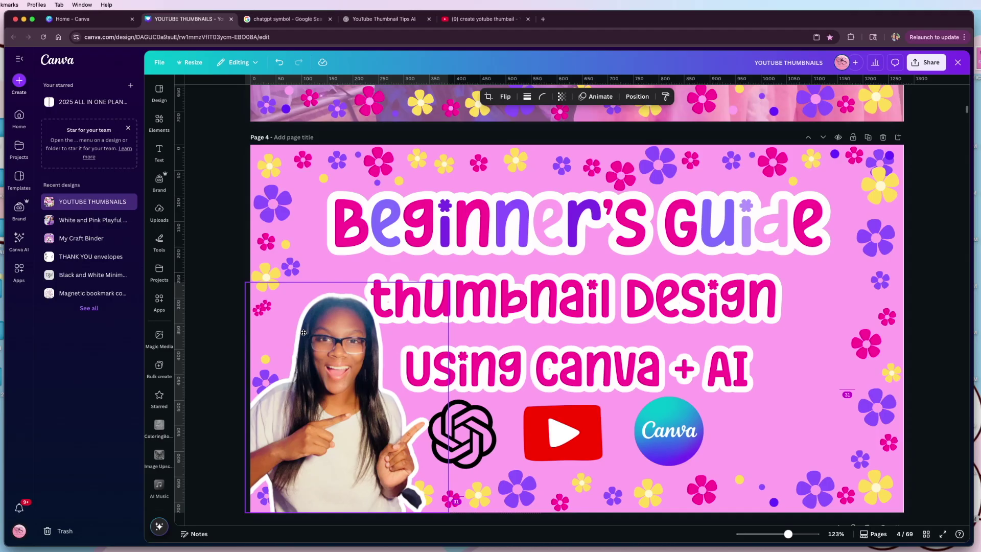
{"action": "left_click_drag", "start_coordinate": [303, 332], "coordinate": [303, 332]}
{"action": "left_click", "coordinate": [741, 417]}
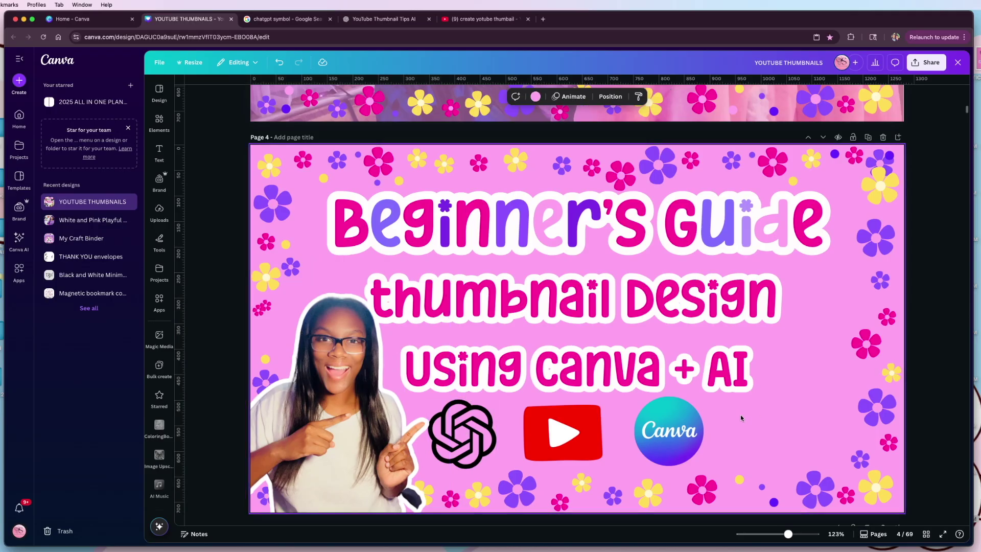
Nudge the ChatGPT, YouTube and Canva logo row slightly right, then return to YouTube Studio's video details.
{"action": "left_click_drag", "start_coordinate": [730, 428], "coordinate": [427, 467]}
{"action": "left_click_drag", "start_coordinate": [481, 443], "coordinate": [488, 442]}
{"action": "left_click", "coordinate": [726, 437]}
{"action": "left_click", "coordinate": [672, 445]}
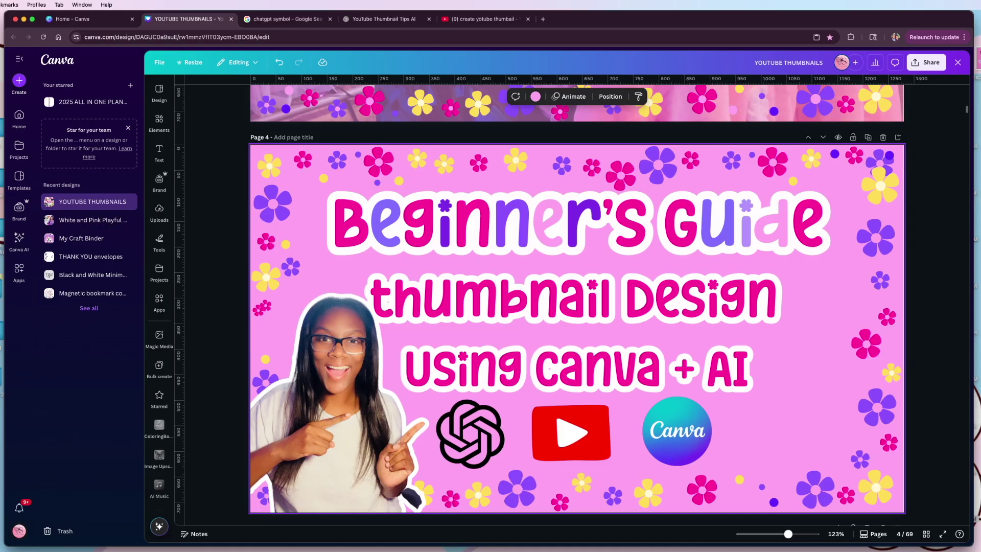
{"action": "left_click", "coordinate": [486, 19]}
{"action": "scroll", "coordinate": [368, 349], "scroll_direction": "down", "scroll_amount": 3}
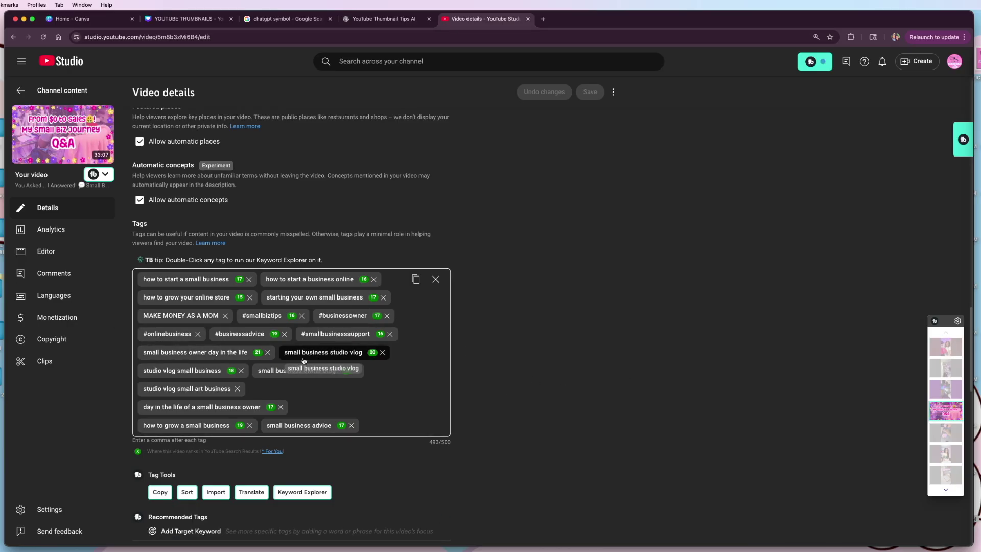
From the top of Video details, launch TubeBuddy's Suggested Shorts, which opens its plan pricing page.
{"action": "scroll", "coordinate": [404, 357], "scroll_direction": "up", "scroll_amount": 10}
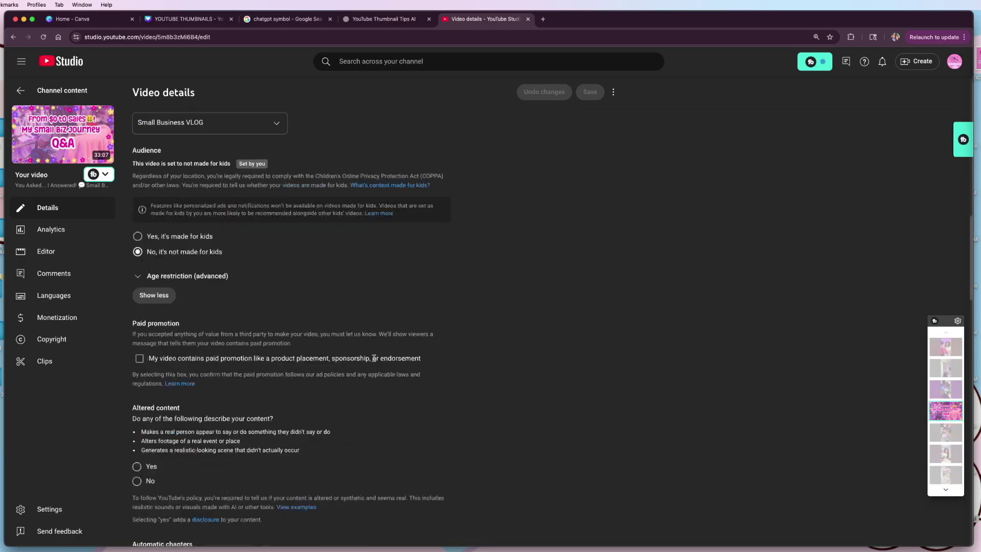
{"action": "scroll", "coordinate": [375, 357], "scroll_direction": "up", "scroll_amount": 10}
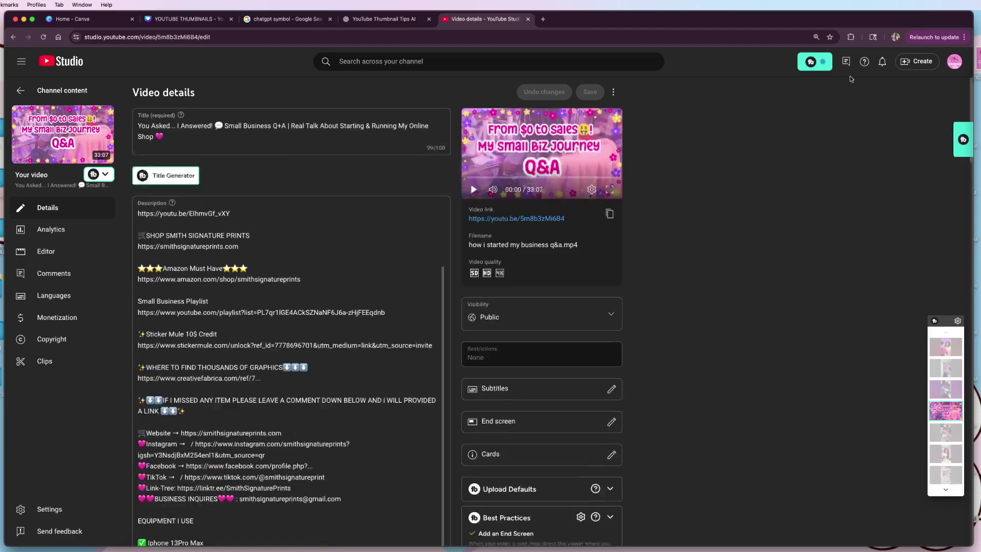
{"action": "left_click", "coordinate": [813, 64]}
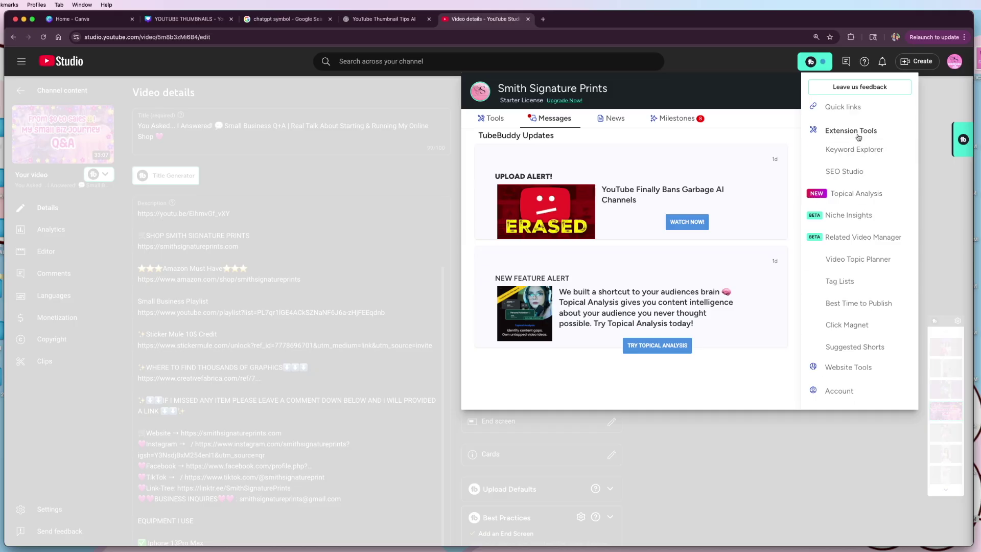
{"action": "left_click", "coordinate": [837, 347]}
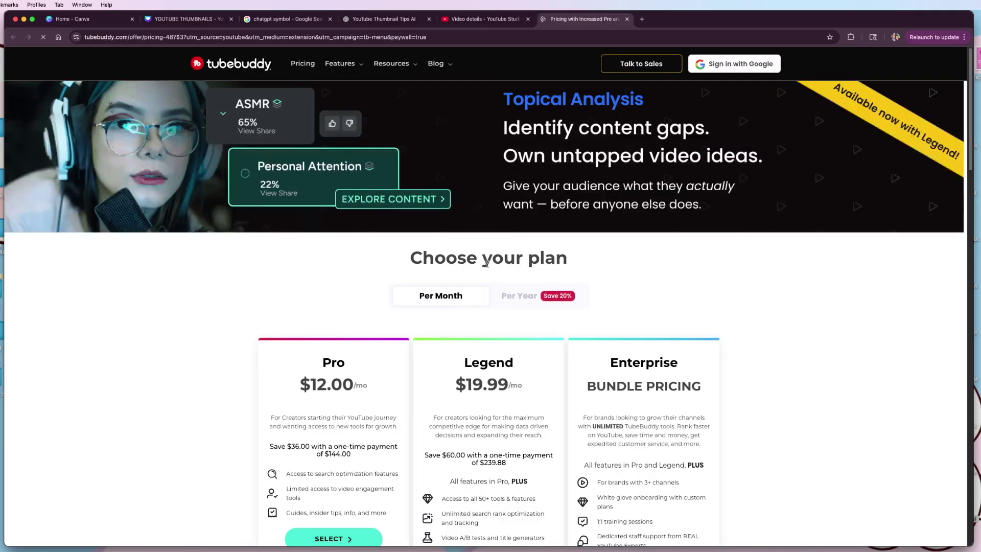
Review TubeBuddy's Pro, Legend and Enterprise plans, dismiss the cookie banner, and go back to YouTube Studio.
{"action": "scroll", "coordinate": [444, 332], "scroll_direction": "down", "scroll_amount": 1}
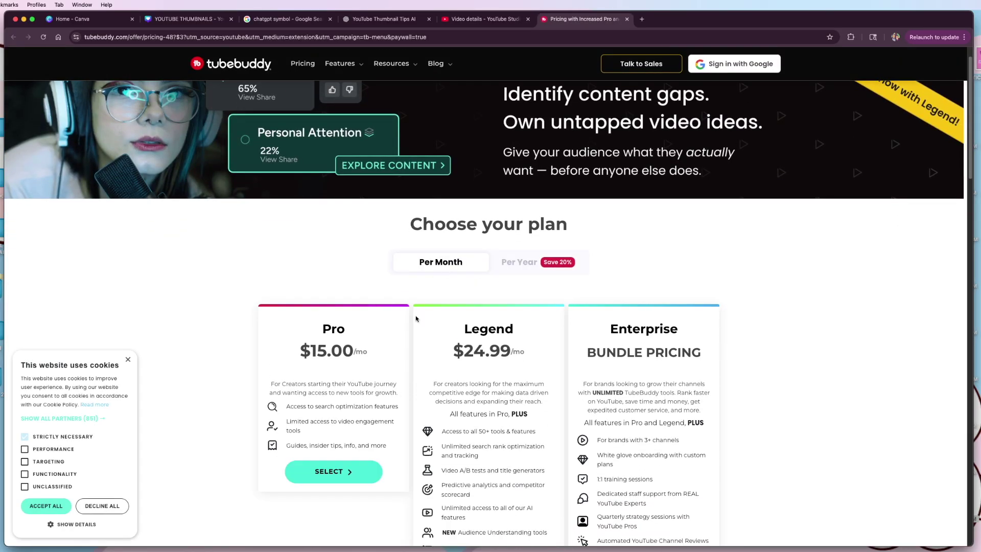
{"action": "scroll", "coordinate": [416, 319], "scroll_direction": "down", "scroll_amount": 1}
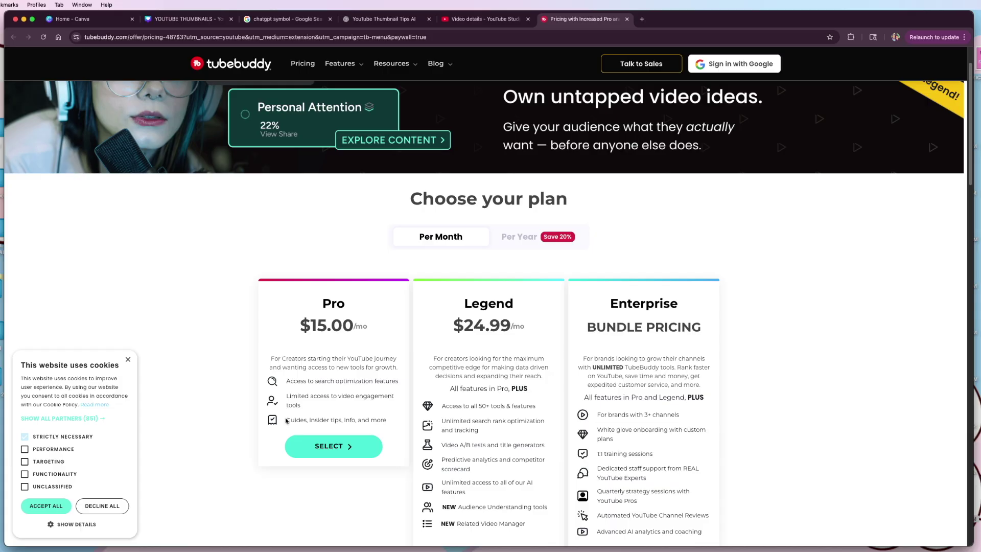
{"action": "left_click", "coordinate": [128, 360]}
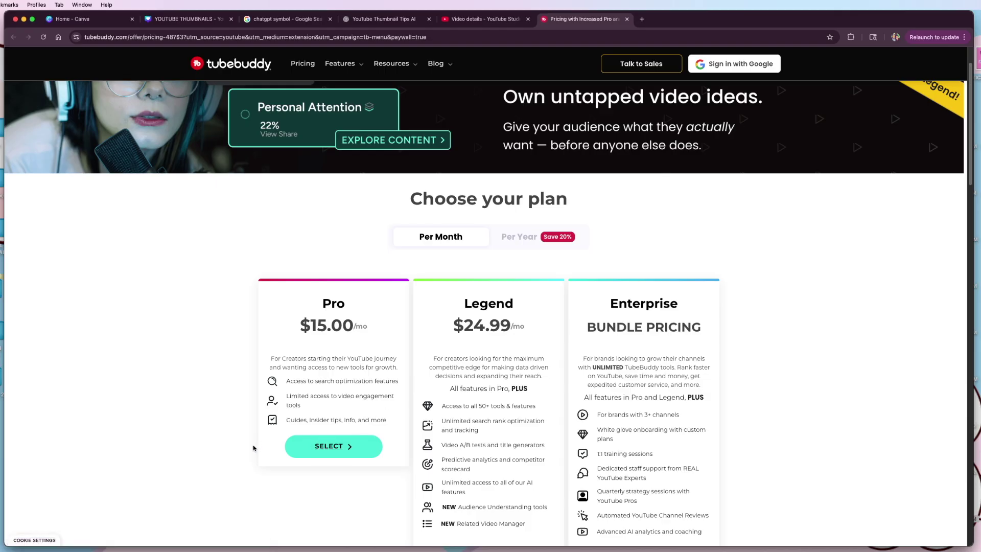
{"action": "key", "text": "ctrl+shift+Tab"}
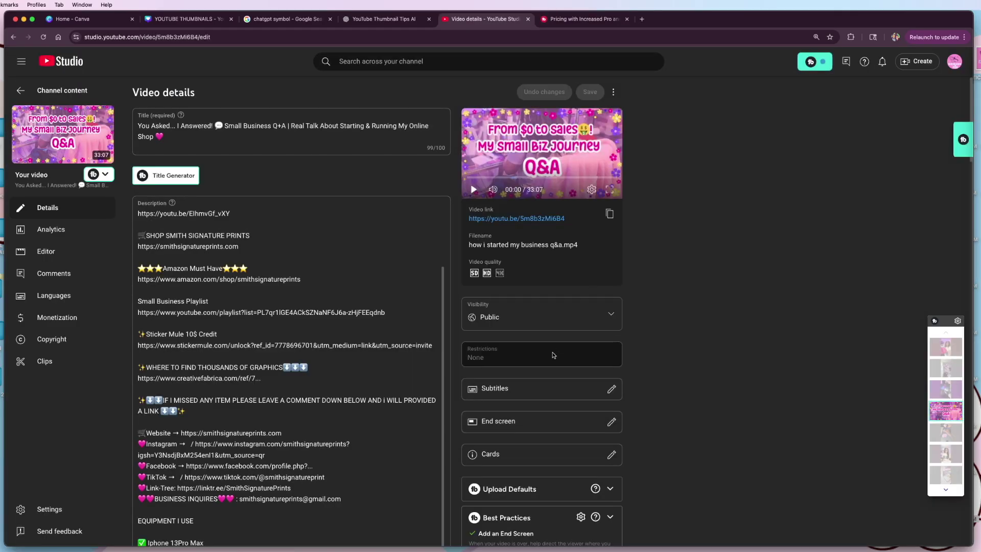
Scroll the video details down to the Tags box, at 493 of 500 characters with TubeBuddy scores.
{"action": "scroll", "coordinate": [554, 355], "scroll_direction": "down", "scroll_amount": 3}
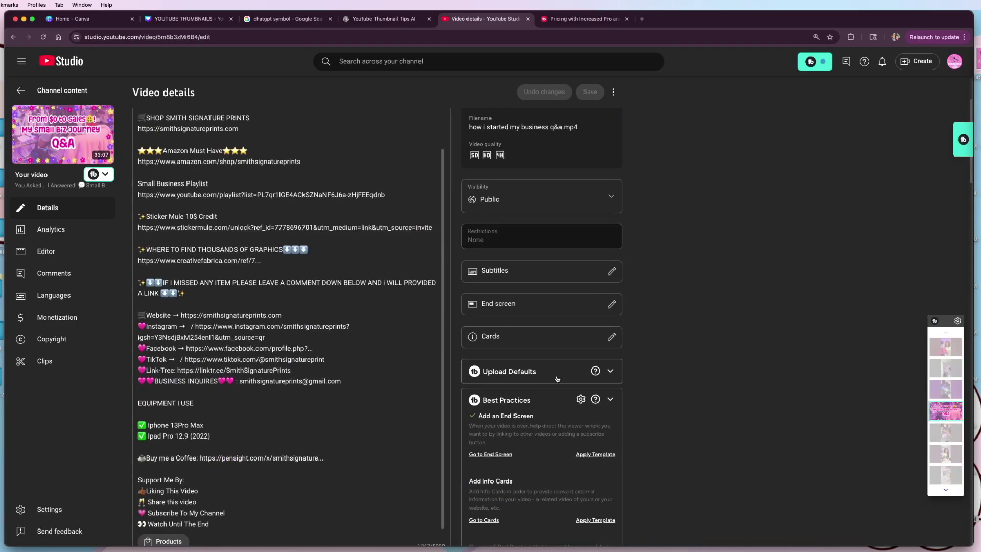
{"action": "scroll", "coordinate": [557, 378], "scroll_direction": "down", "scroll_amount": 5}
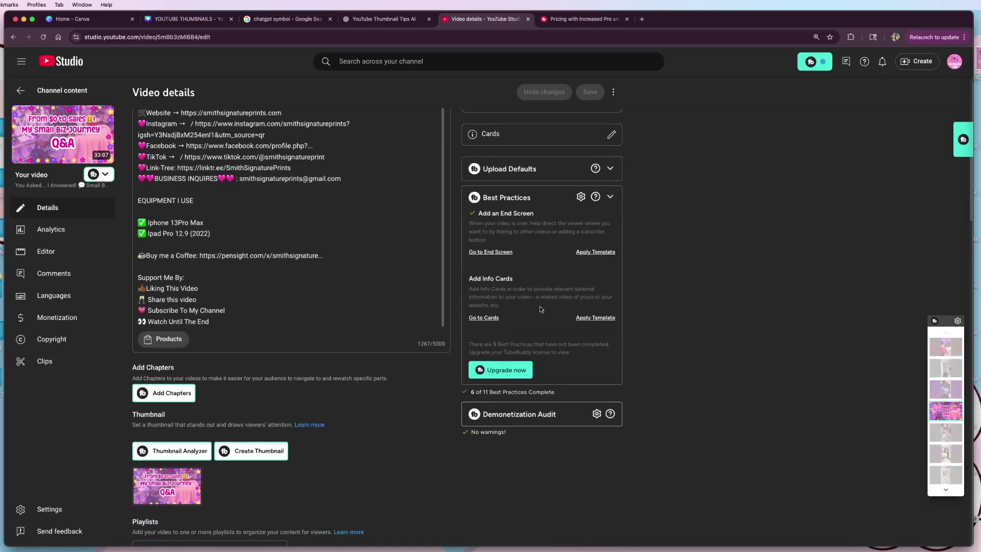
{"action": "scroll", "coordinate": [462, 389], "scroll_direction": "down", "scroll_amount": 7}
{"action": "scroll", "coordinate": [232, 169], "scroll_direction": "up", "scroll_amount": 1}
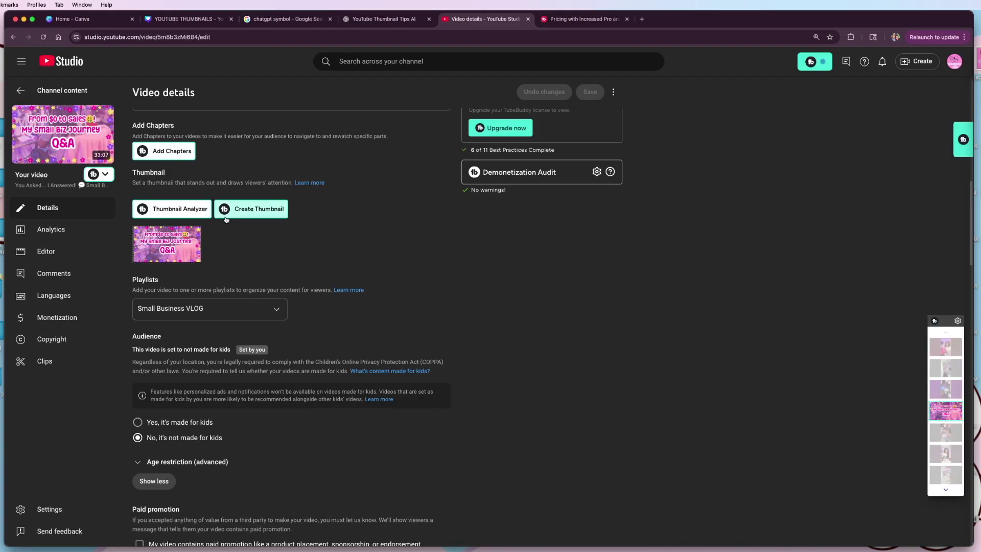
{"action": "scroll", "coordinate": [265, 209], "scroll_direction": "up", "scroll_amount": 1}
{"action": "scroll", "coordinate": [243, 215], "scroll_direction": "up", "scroll_amount": 2}
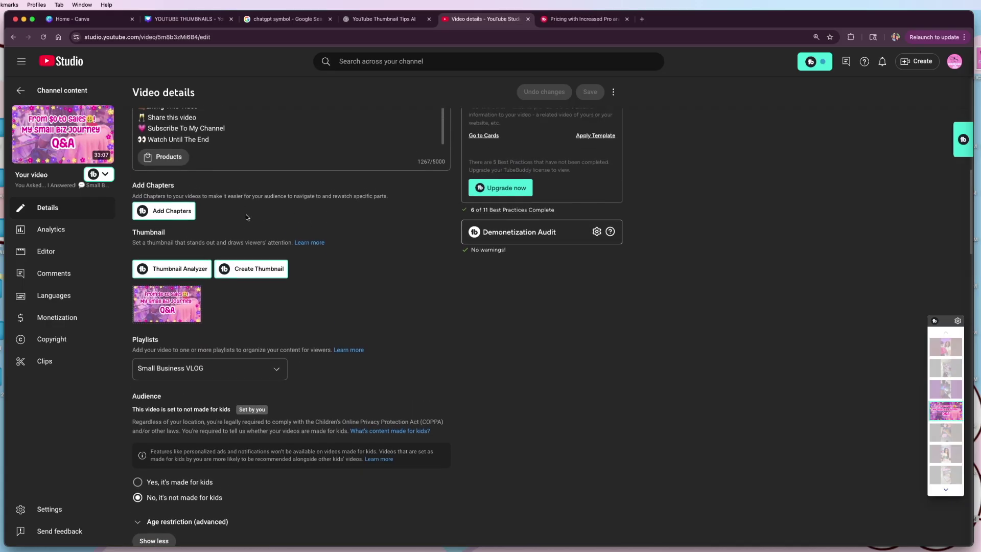
{"action": "scroll", "coordinate": [301, 279], "scroll_direction": "down", "scroll_amount": 8}
{"action": "scroll", "coordinate": [301, 279], "scroll_direction": "down", "scroll_amount": 10}
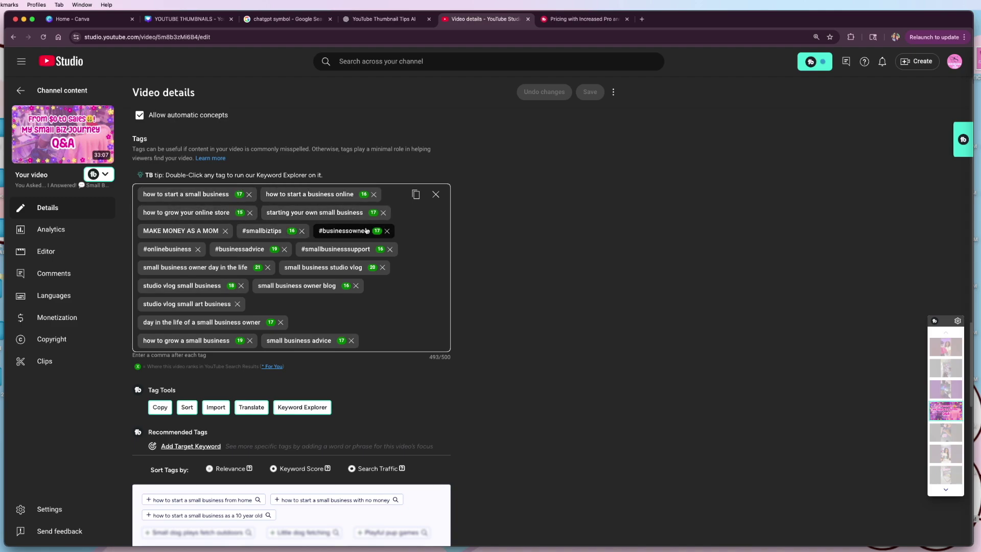
Load youtube.com and open the customized Walmart notebooks Canva tutorial.
{"action": "left_click", "coordinate": [566, 20]}
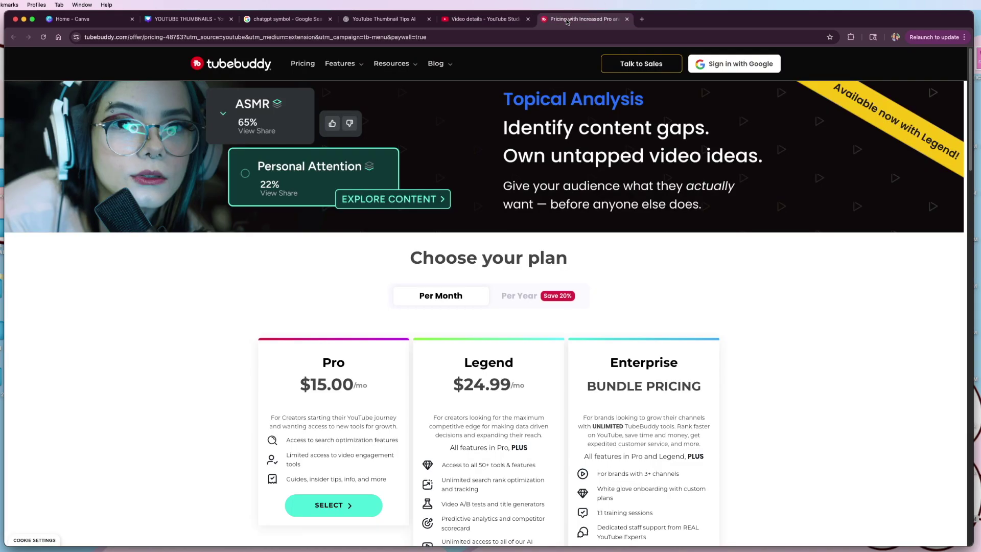
{"action": "left_click", "coordinate": [441, 37]}
{"action": "type", "text": "youtube.com"}
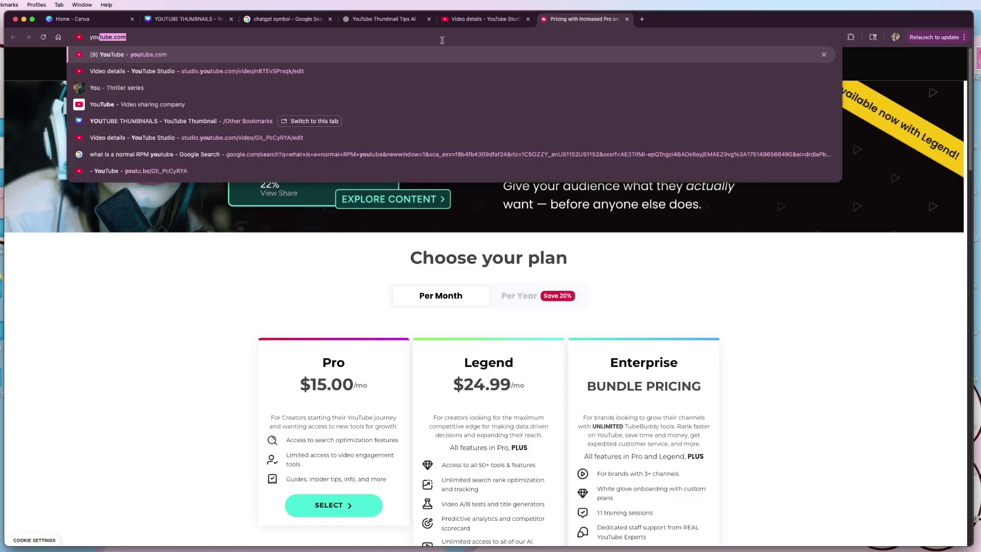
{"action": "key", "text": "Return"}
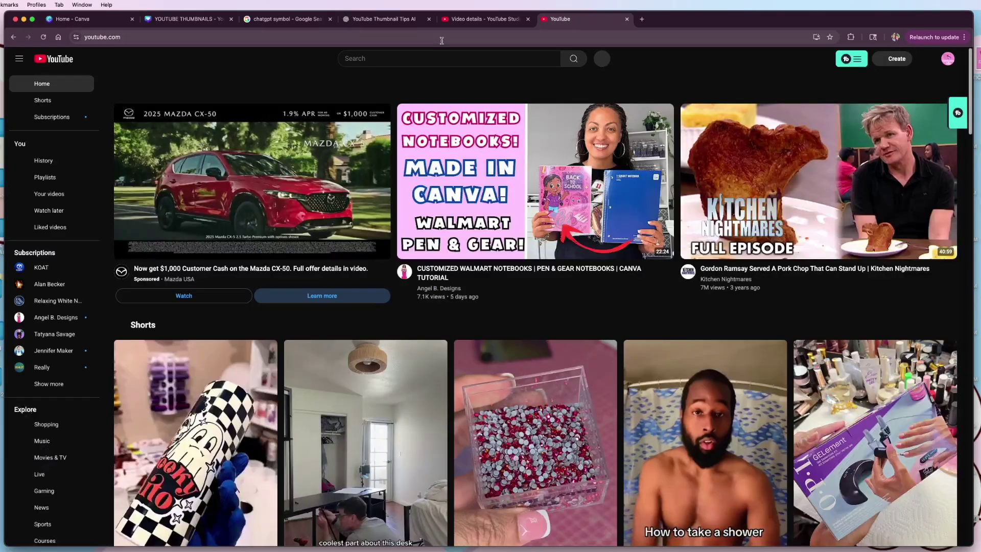
{"action": "mouse_move", "coordinate": [479, 197]}
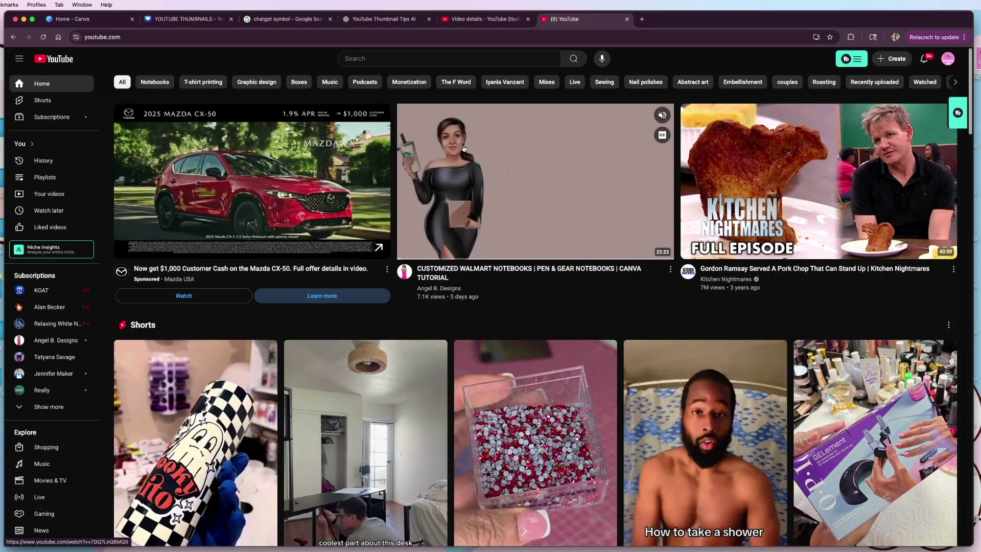
{"action": "left_click", "coordinate": [549, 230]}
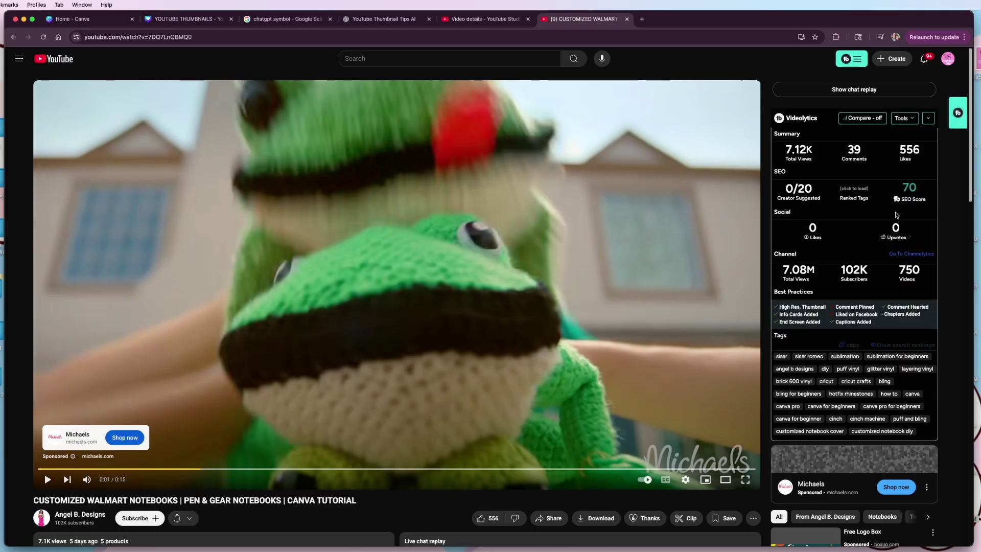
Bring up TubeBuddy's copyable list of that video's 26 tags, then return to the video details tab.
{"action": "mouse_move", "coordinate": [896, 198]}
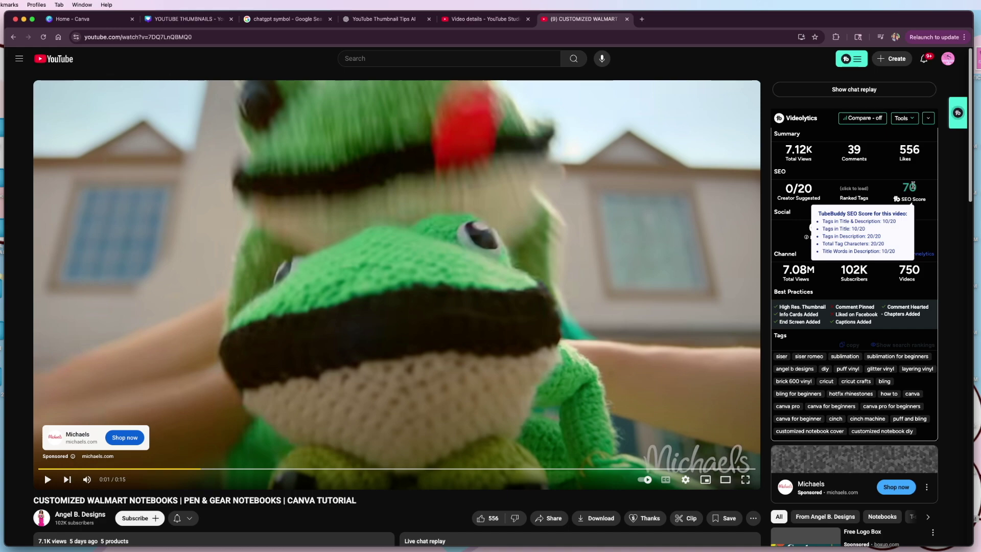
{"action": "left_click", "coordinate": [853, 347]}
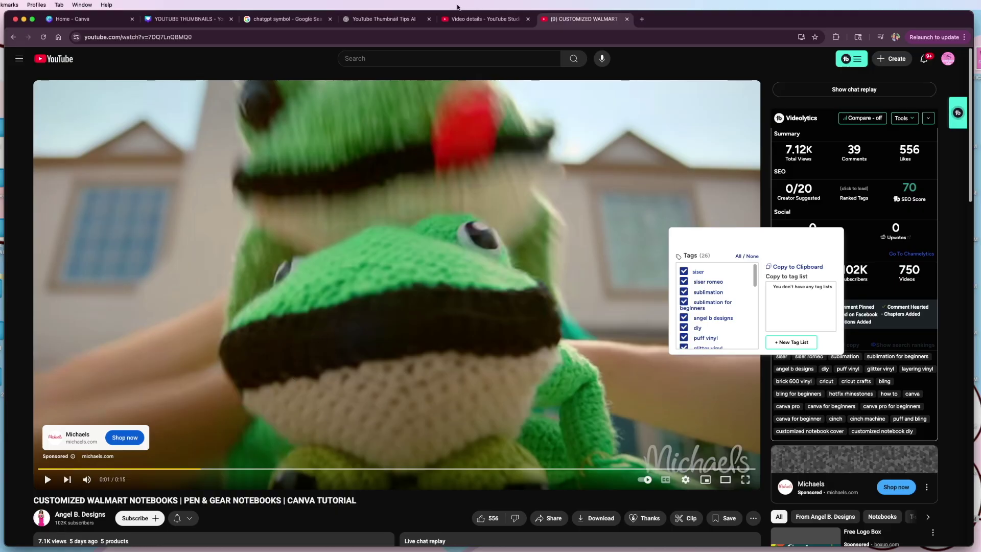
{"action": "left_click", "coordinate": [462, 18]}
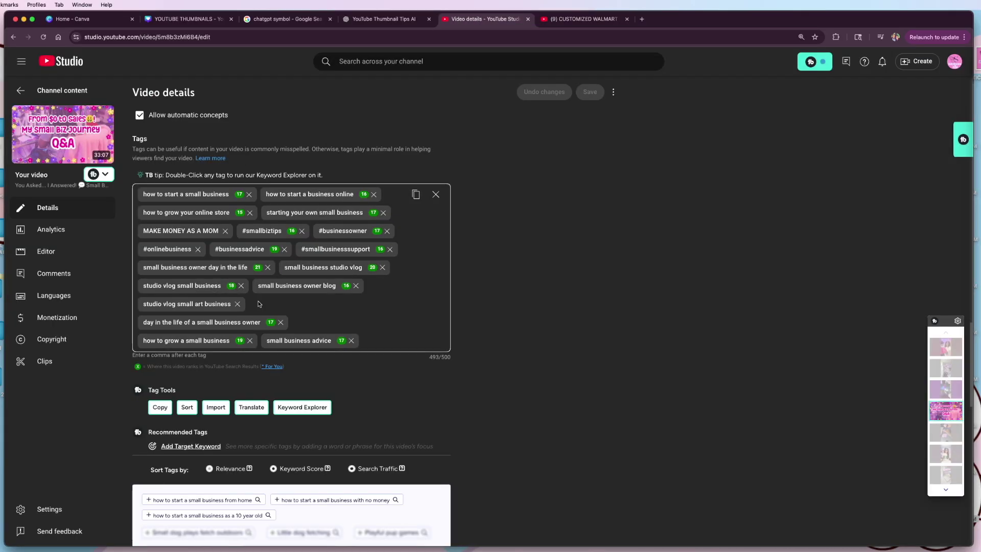
{"action": "left_click", "coordinate": [583, 19]}
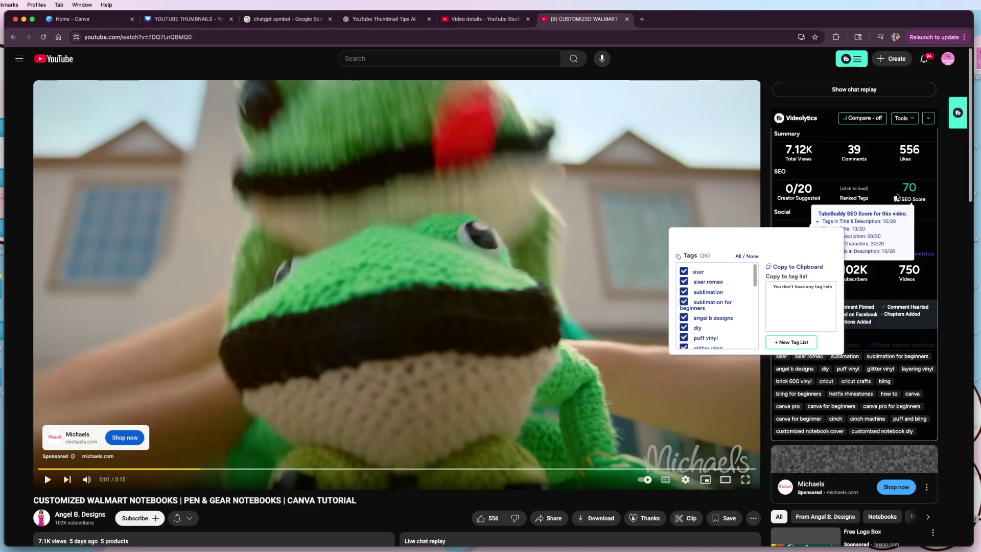
{"action": "left_click", "coordinate": [455, 24]}
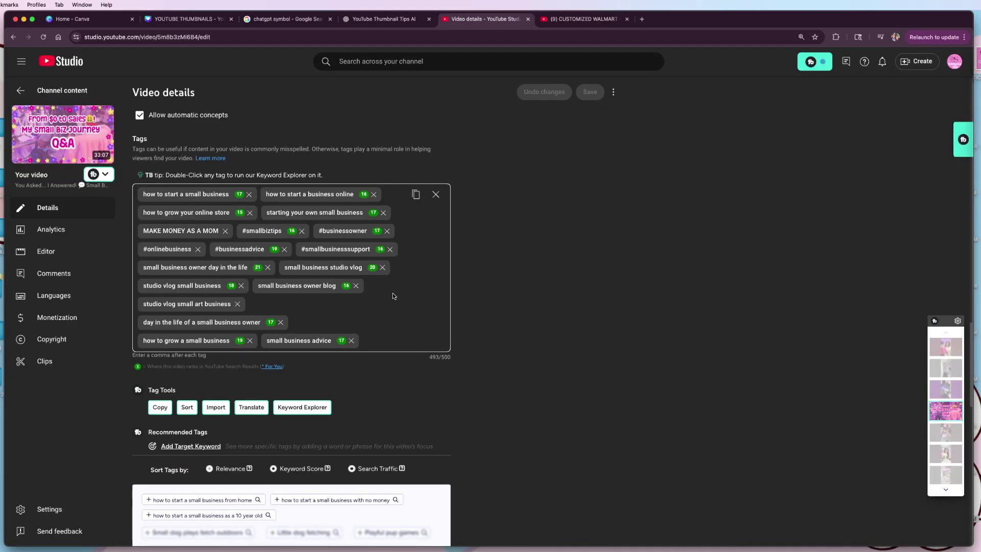
{"action": "scroll", "coordinate": [393, 301], "scroll_direction": "up", "scroll_amount": 15}
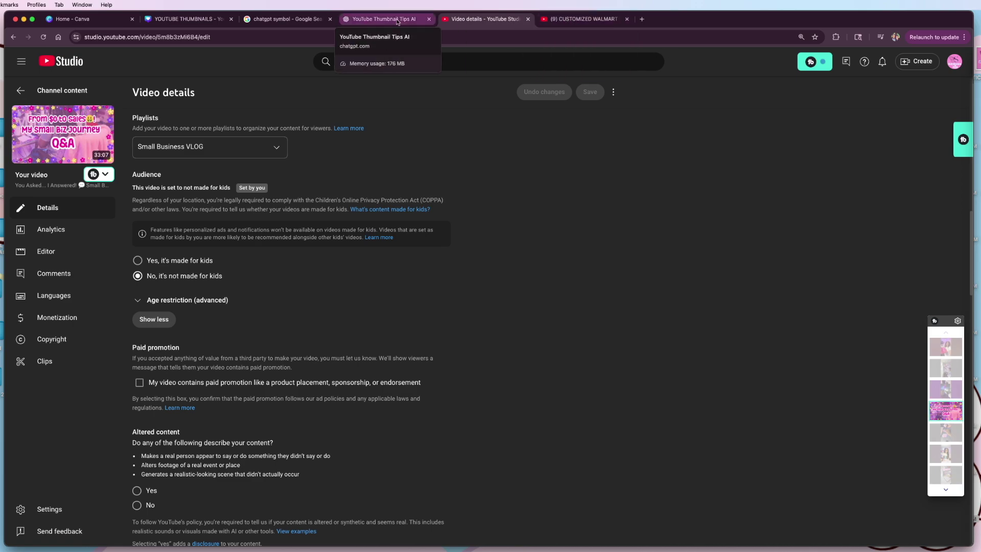
{"action": "left_click", "coordinate": [576, 19]}
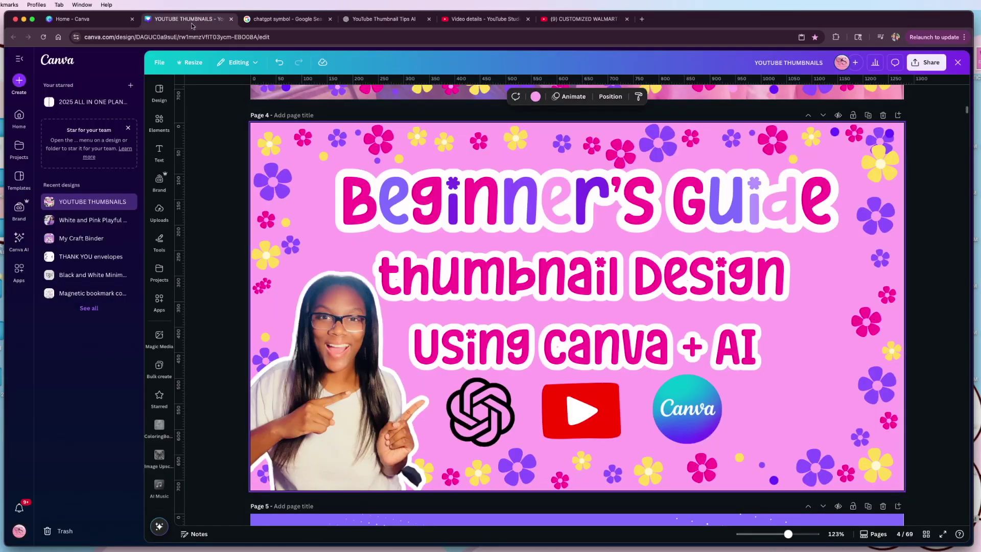
Switch back to the YOUTUBE THUMBNAILS Canva design with the three-line title, creator photo and logo row.
{"action": "key", "text": "super+2"}
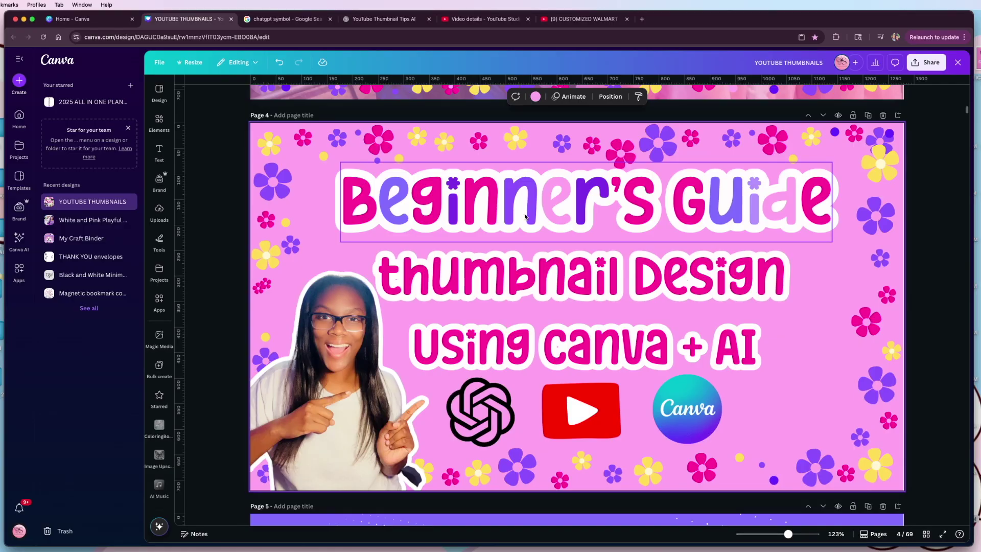